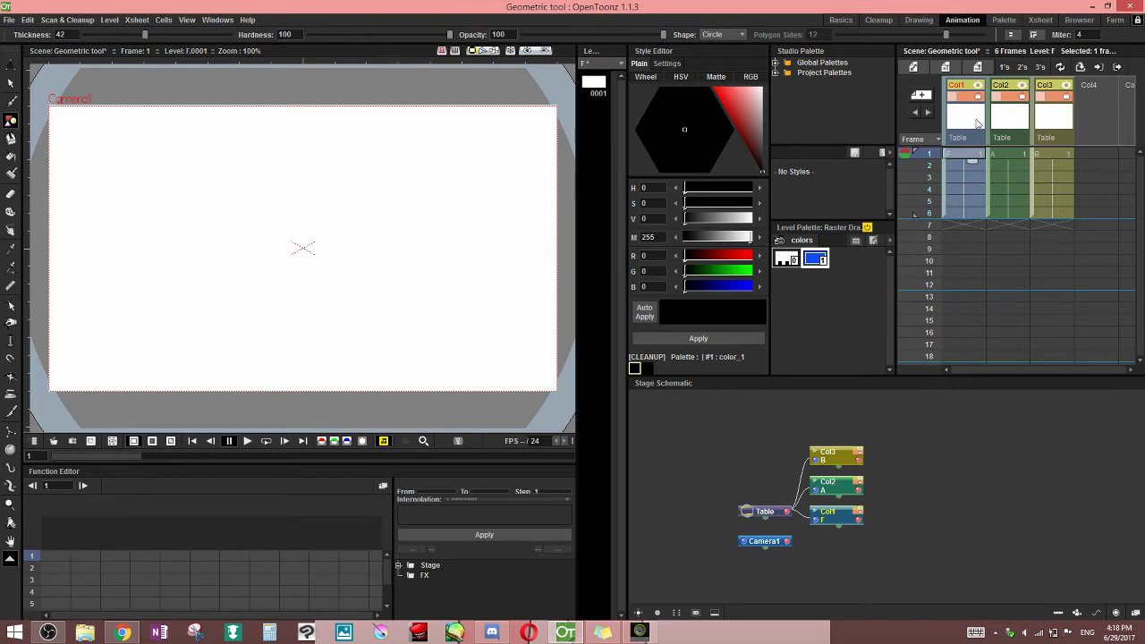
# On frame 1 of Col1, draw a circle outline with thickness 7 in the canvas's upper-left area
pyautogui.click(1013, 155)
pyautogui.click(1049, 155)
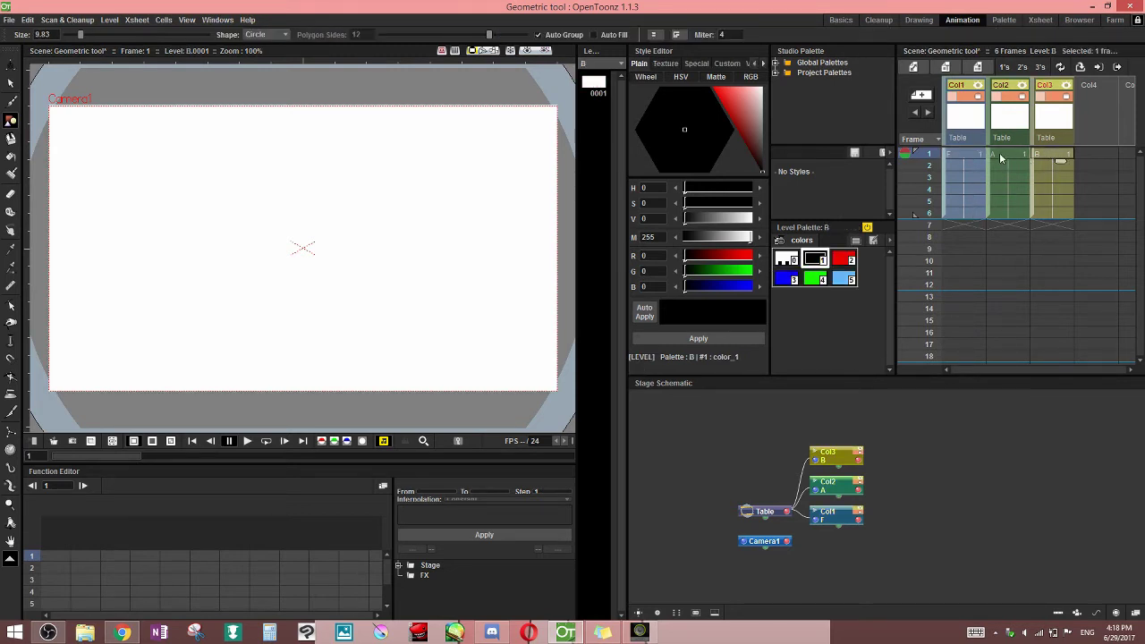
pyautogui.click(967, 153)
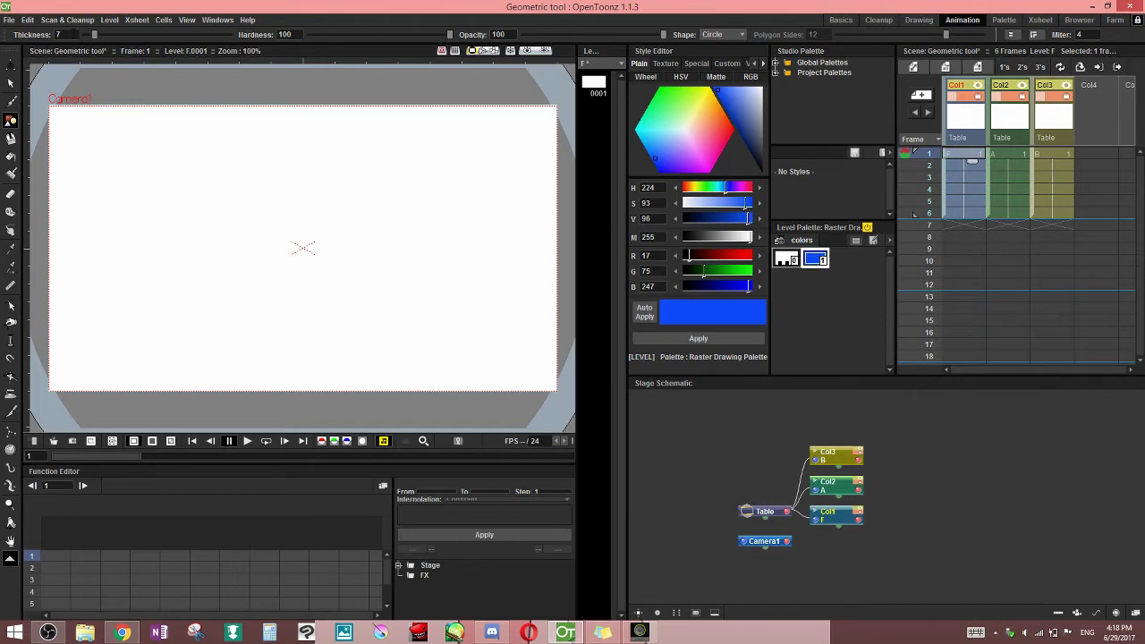
pyautogui.moveTo(198, 205); pyautogui.dragTo(228, 186)
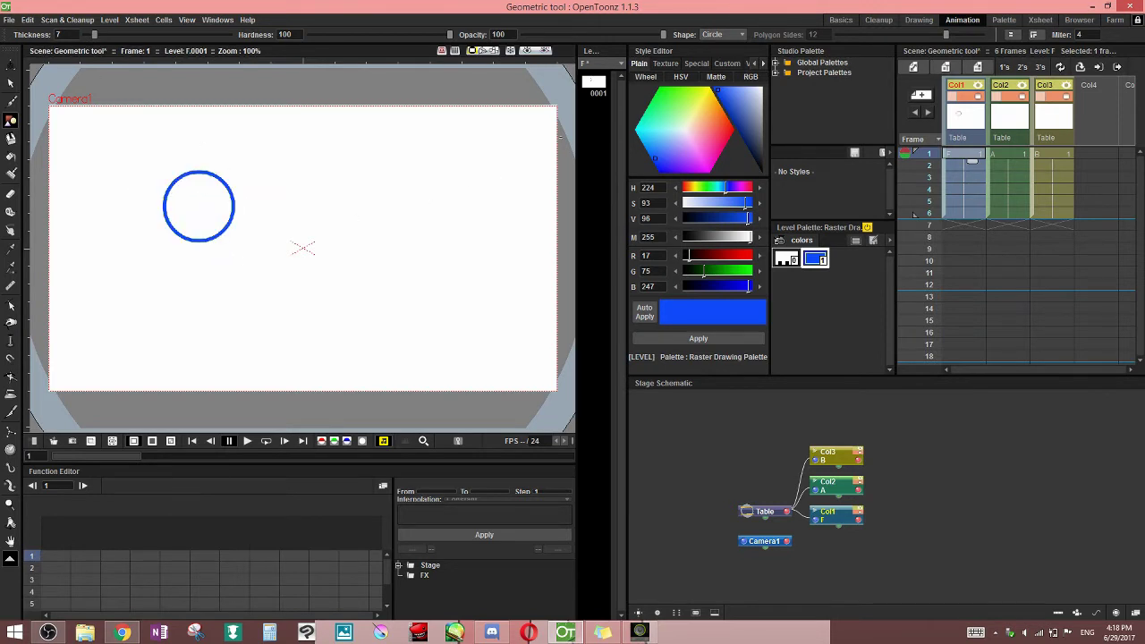
# Set the shape thickness to 36 and draw a small circle with a larger circle overlapping it
pyautogui.moveTo(92, 37); pyautogui.dragTo(136, 34)
pyautogui.moveTo(348, 211); pyautogui.dragTo(376, 184)
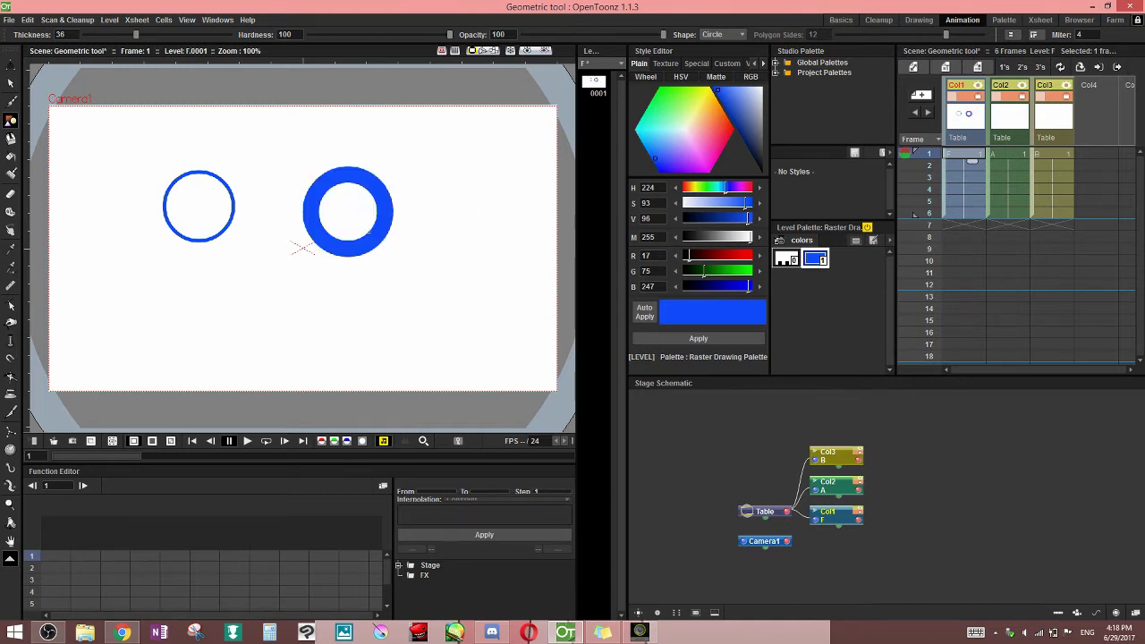
pyautogui.moveTo(433, 256); pyautogui.dragTo(479, 312)
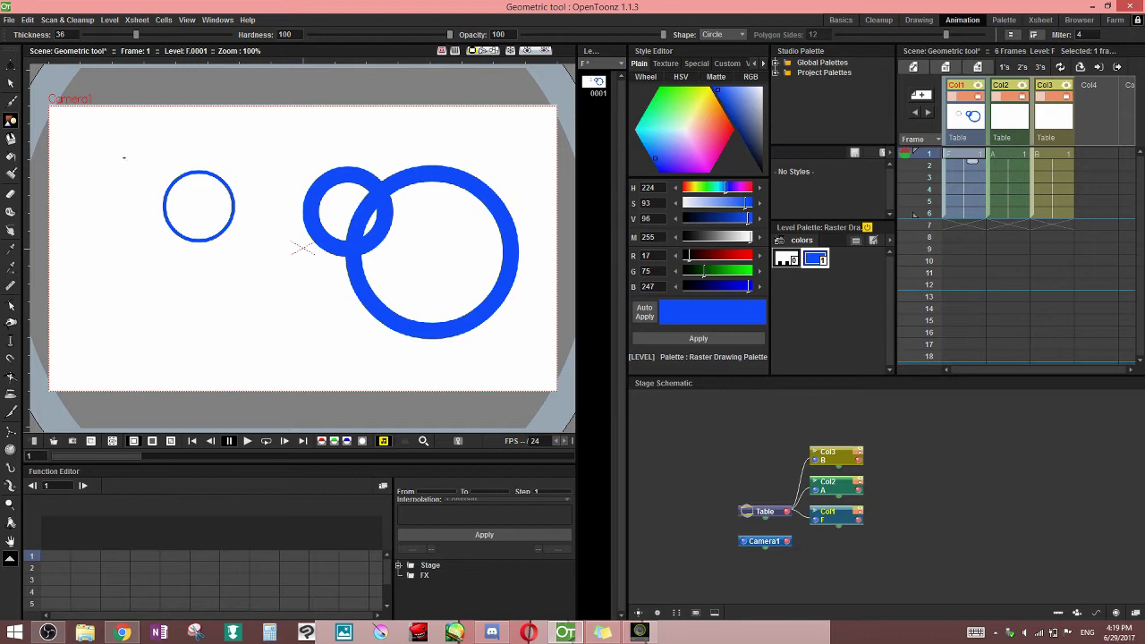
# Undo the earlier circles and draw two soft-edged circles with hardness 32.05
pyautogui.moveTo(312, 148); pyautogui.dragTo(302, 378)
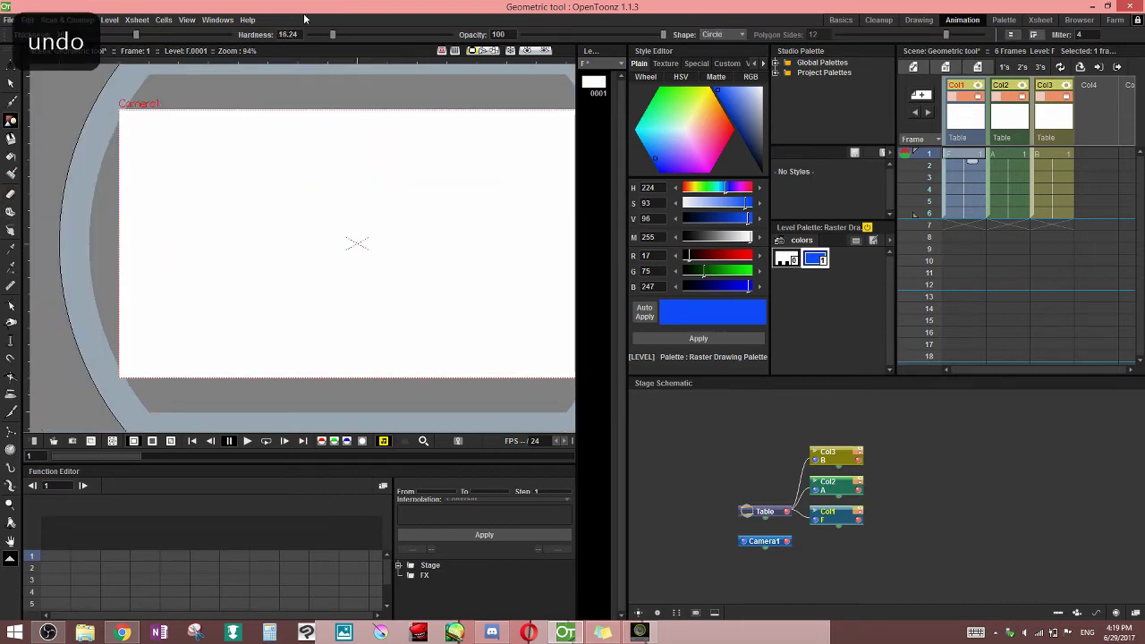
pyautogui.moveTo(340, 36); pyautogui.dragTo(355, 35)
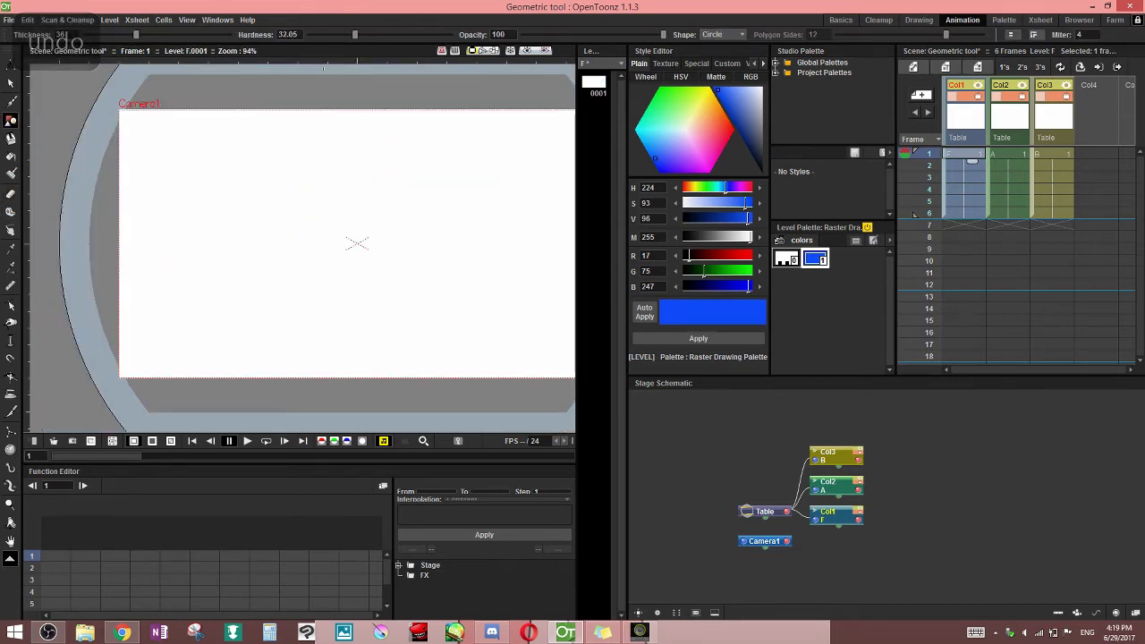
pyautogui.moveTo(243, 161); pyautogui.dragTo(310, 158)
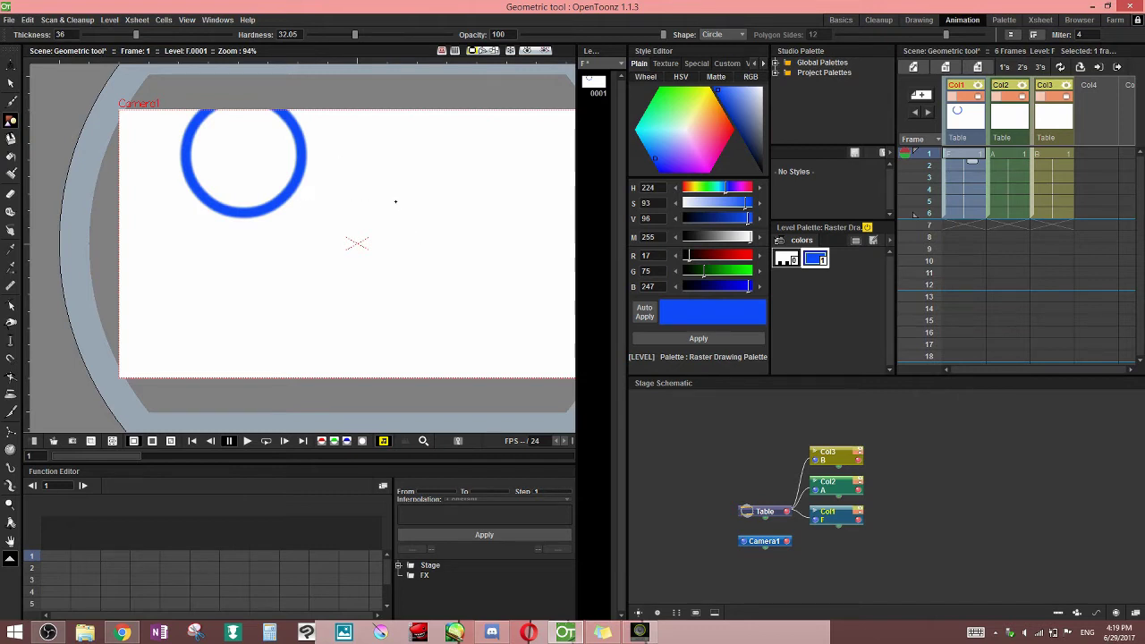
pyautogui.moveTo(395, 201); pyautogui.dragTo(375, 227)
pyautogui.scroll(3, 374, 228)
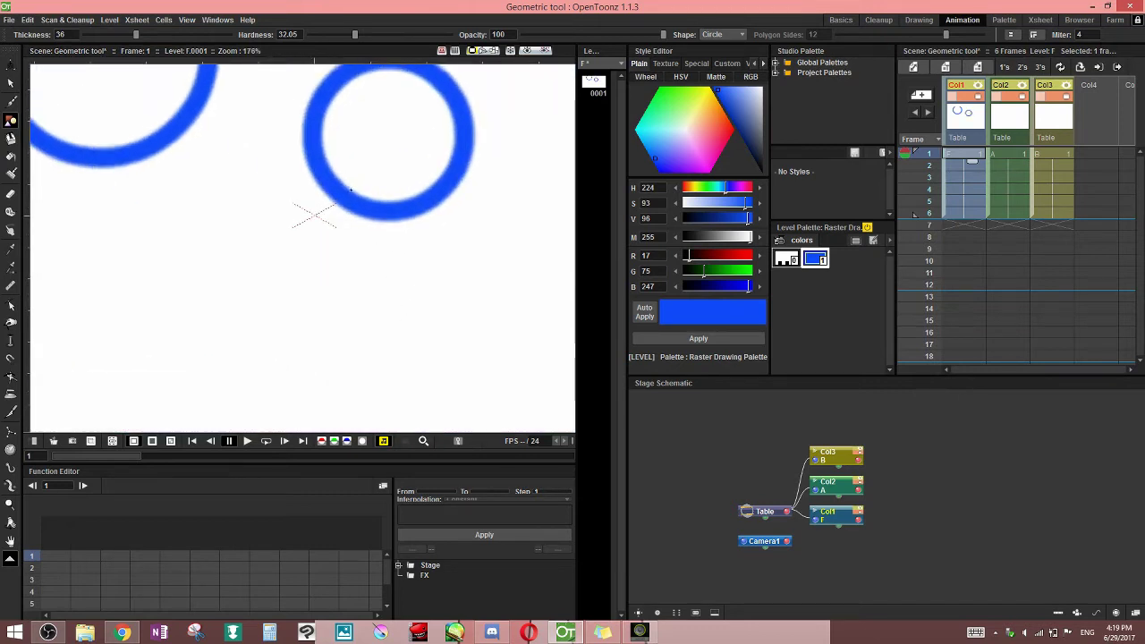
# Set the hardness to 100 and draw a small hard-edged circle below and left of the canvas centre
pyautogui.moveTo(354, 34); pyautogui.dragTo(450, 34)
pyautogui.moveTo(246, 284); pyautogui.dragTo(320, 285)
pyautogui.scroll(-4, 390, 254)
pyautogui.press('space')
pyautogui.click(11, 120)
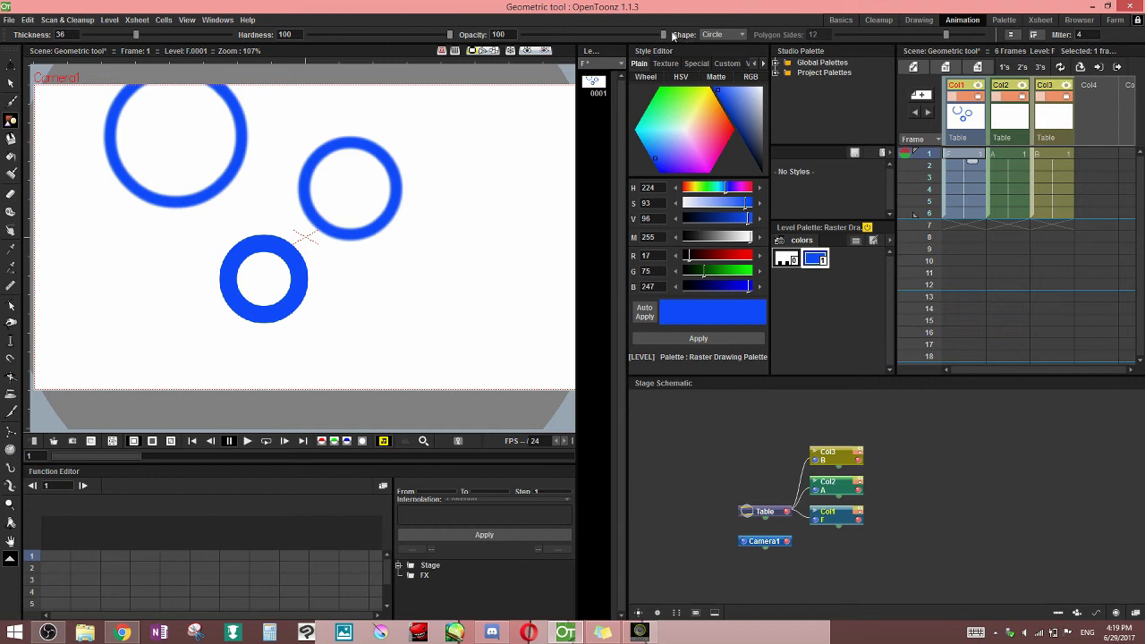
# Set the opacity to 63.25 and draw two overlapping translucent circles in the canvas's upper-right area
pyautogui.moveTo(672, 35); pyautogui.dragTo(621, 36)
pyautogui.moveTo(455, 179); pyautogui.dragTo(479, 225)
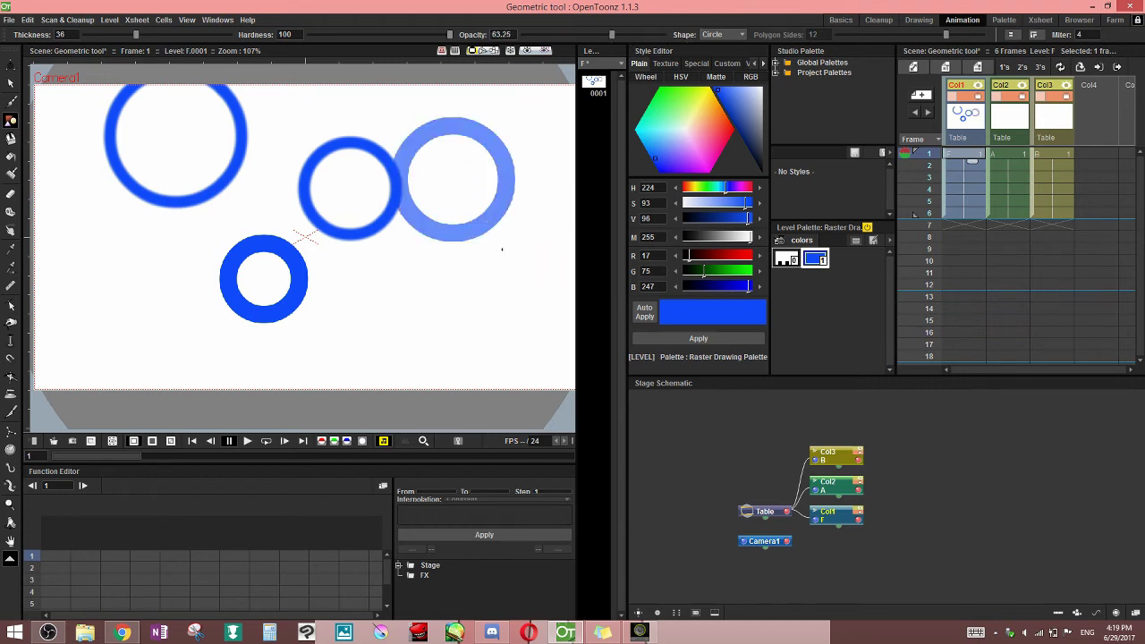
pyautogui.moveTo(471, 183)
pyautogui.mouseDown()
pyautogui.moveTo(500, 154)
pyautogui.moveTo(537, 147)
pyautogui.mouseUp()
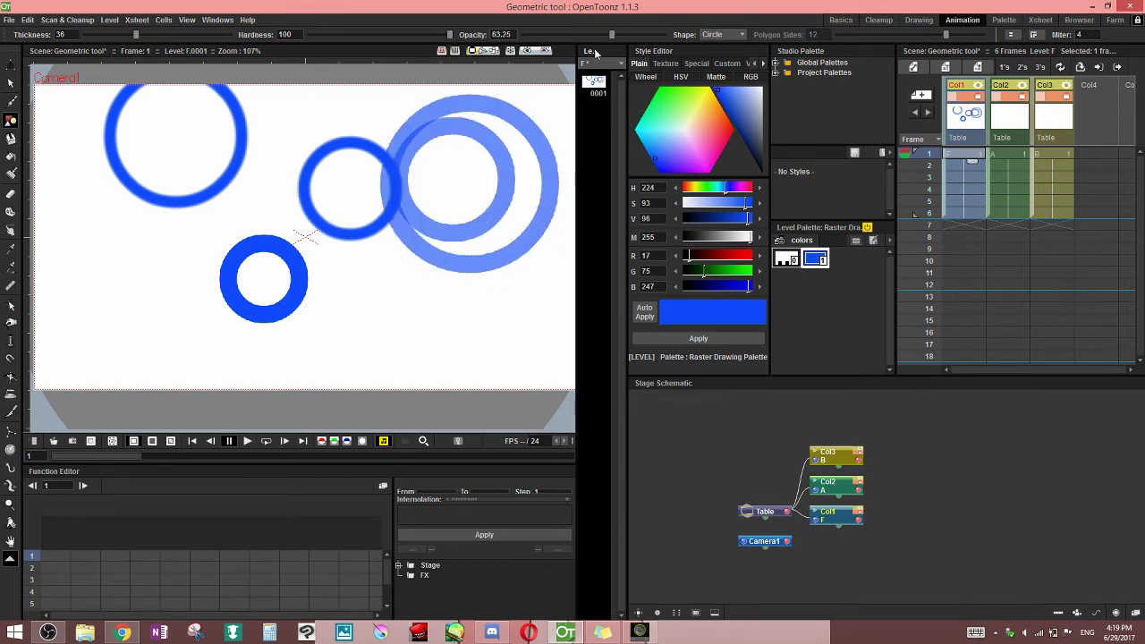
# Set the opacity to 100 and draw three more circles overlapping the existing ones, the last one large and near the canvas centre
pyautogui.moveTo(612, 35); pyautogui.dragTo(686, 44)
pyautogui.moveTo(497, 191); pyautogui.dragTo(525, 195)
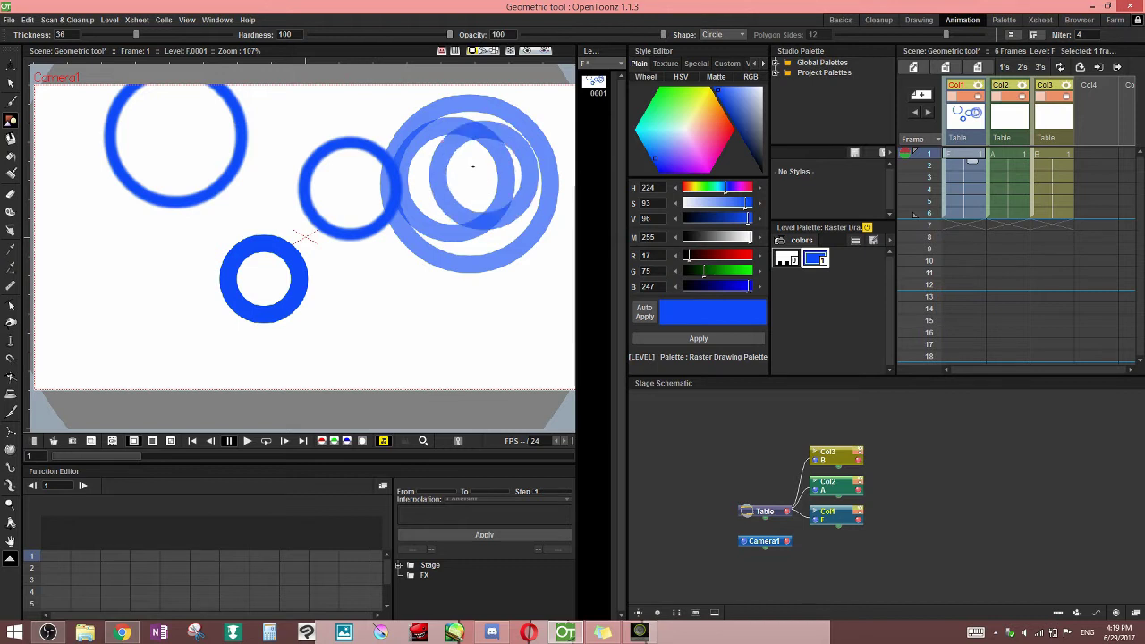
pyautogui.moveTo(469, 165); pyautogui.dragTo(508, 202)
pyautogui.moveTo(371, 239); pyautogui.dragTo(465, 304)
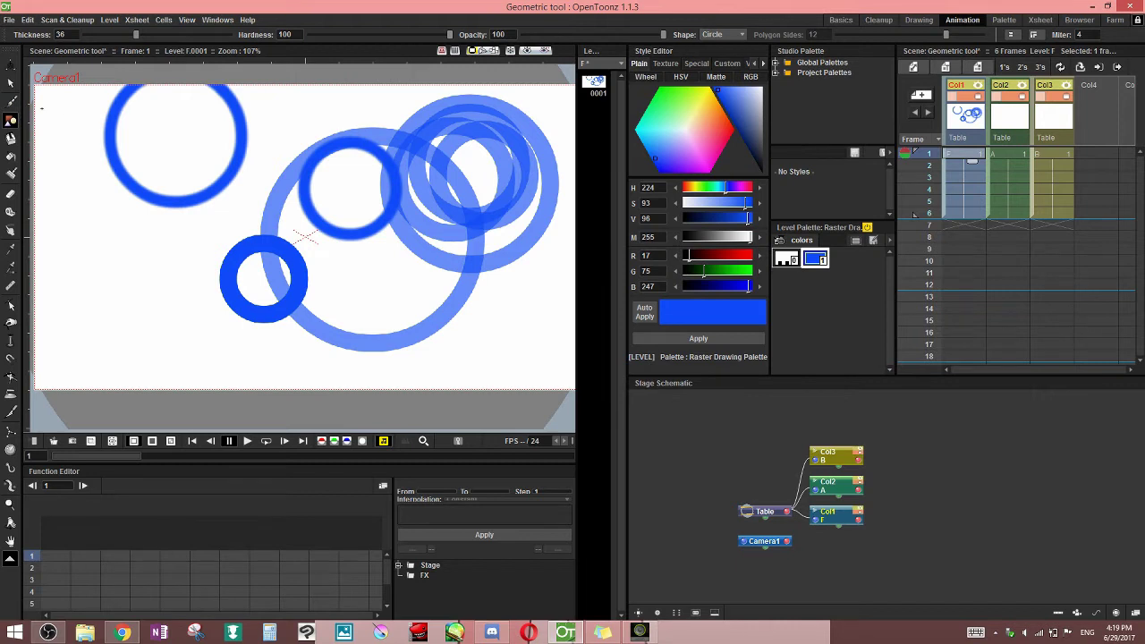
# Erase all the circles from the drawing with the Eraser at size 95
pyautogui.click(10, 193)
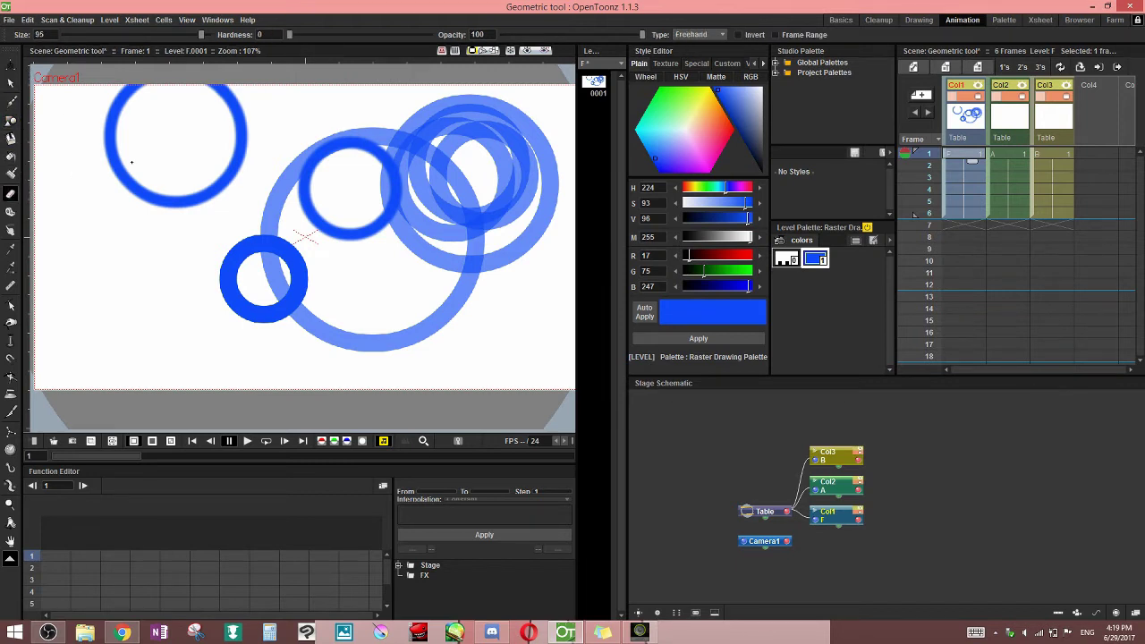
pyautogui.moveTo(55, 122)
pyautogui.mouseDown()
pyautogui.moveTo(565, 383)
pyautogui.moveTo(532, 72)
pyautogui.mouseUp()
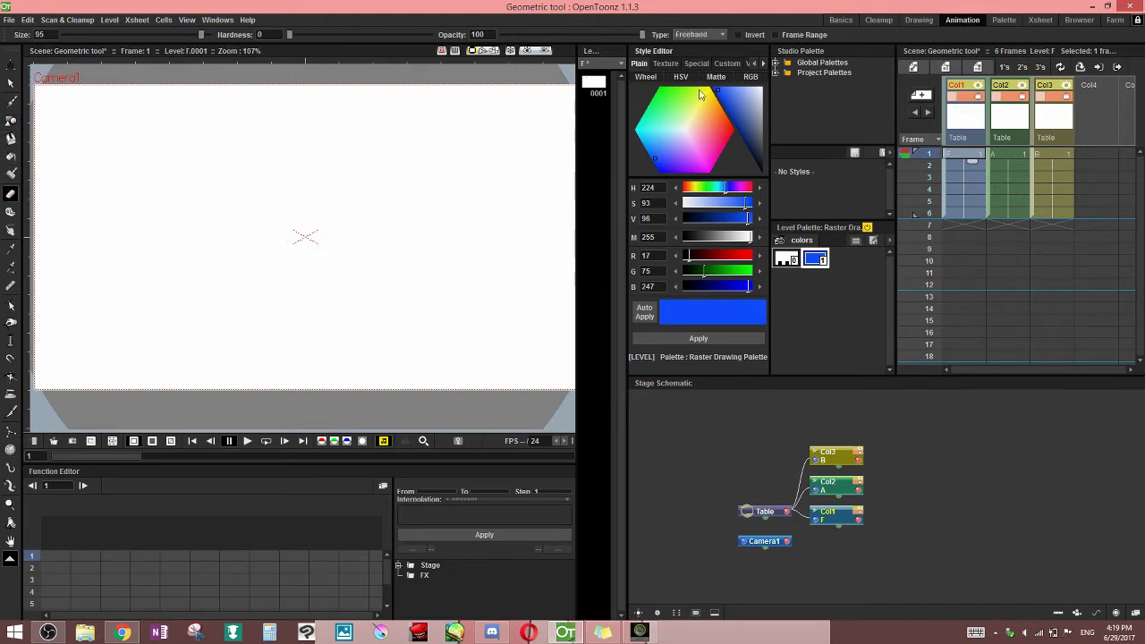
# Try a small rectangle with thickness 36 using the Geometric tool, and undo it
pyautogui.click(11, 120)
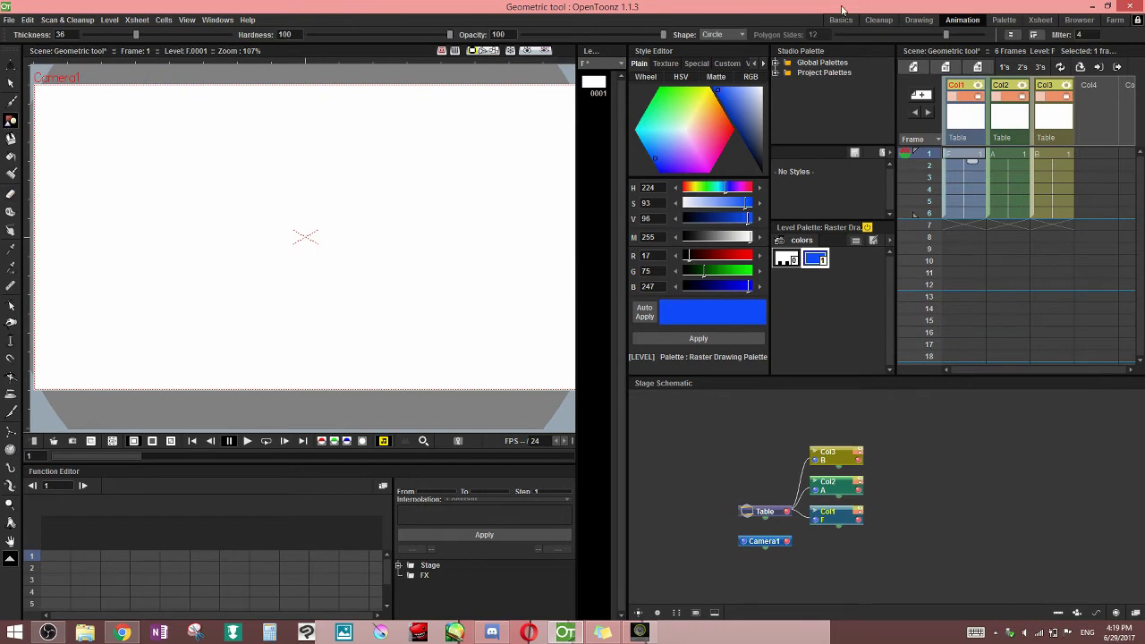
pyautogui.click(727, 35)
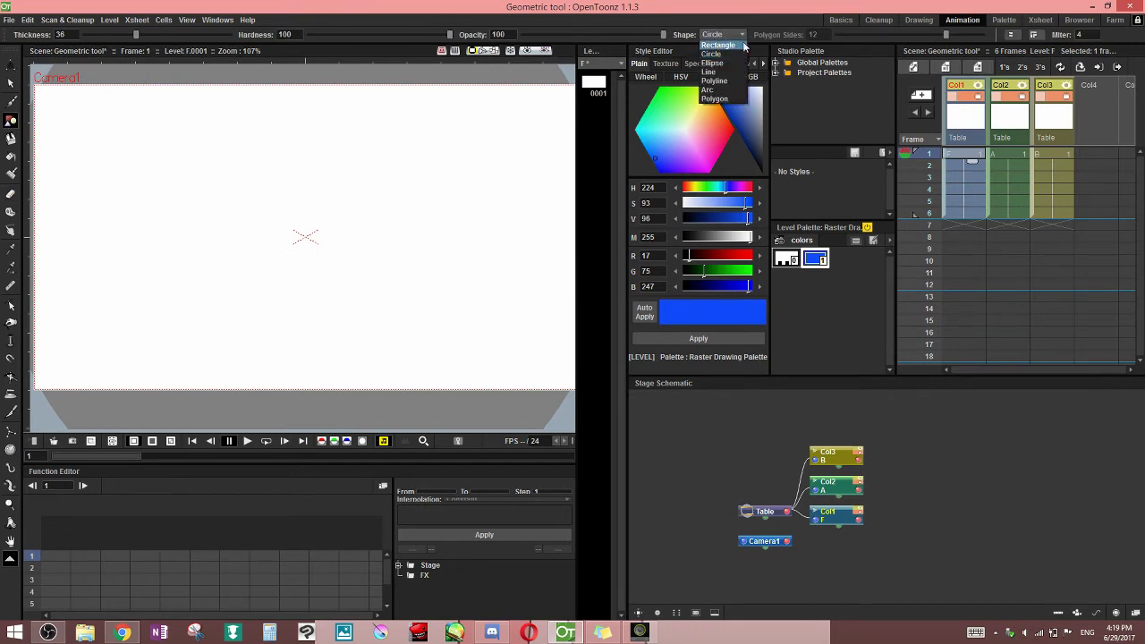
pyautogui.click(728, 44)
pyautogui.moveTo(323, 140); pyautogui.dragTo(353, 181)
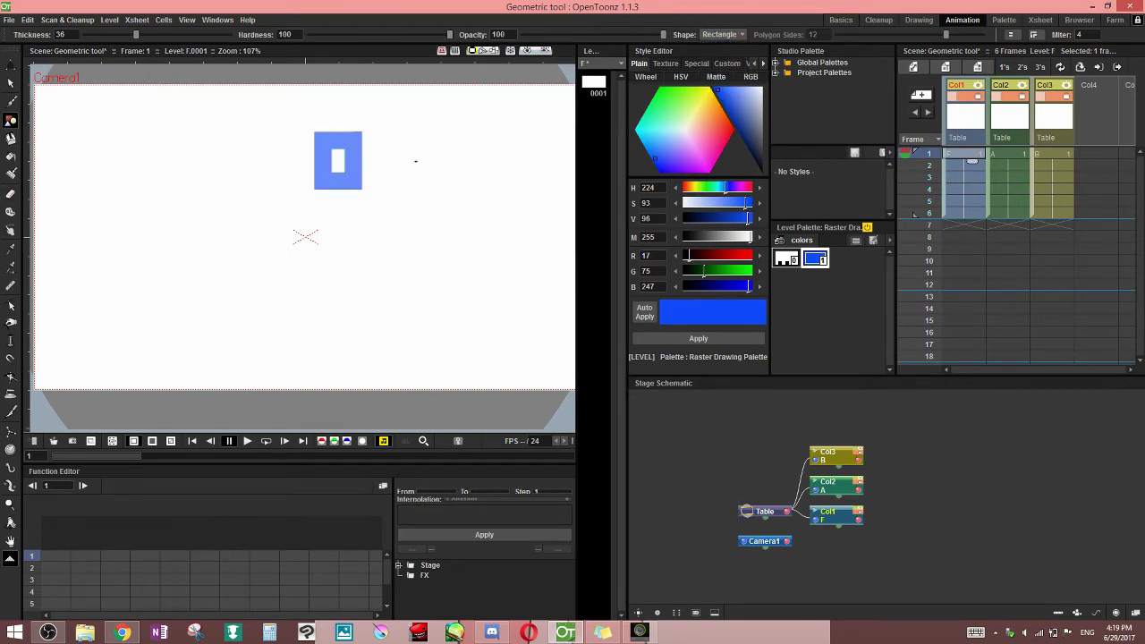
pyautogui.click(724, 35)
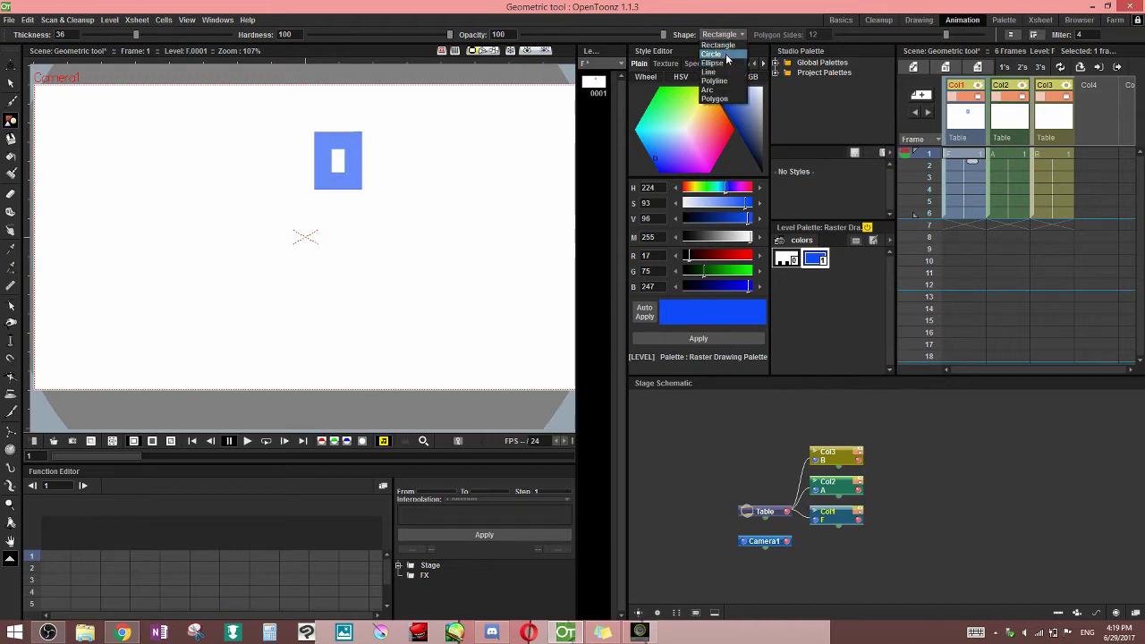
pyautogui.click(725, 54)
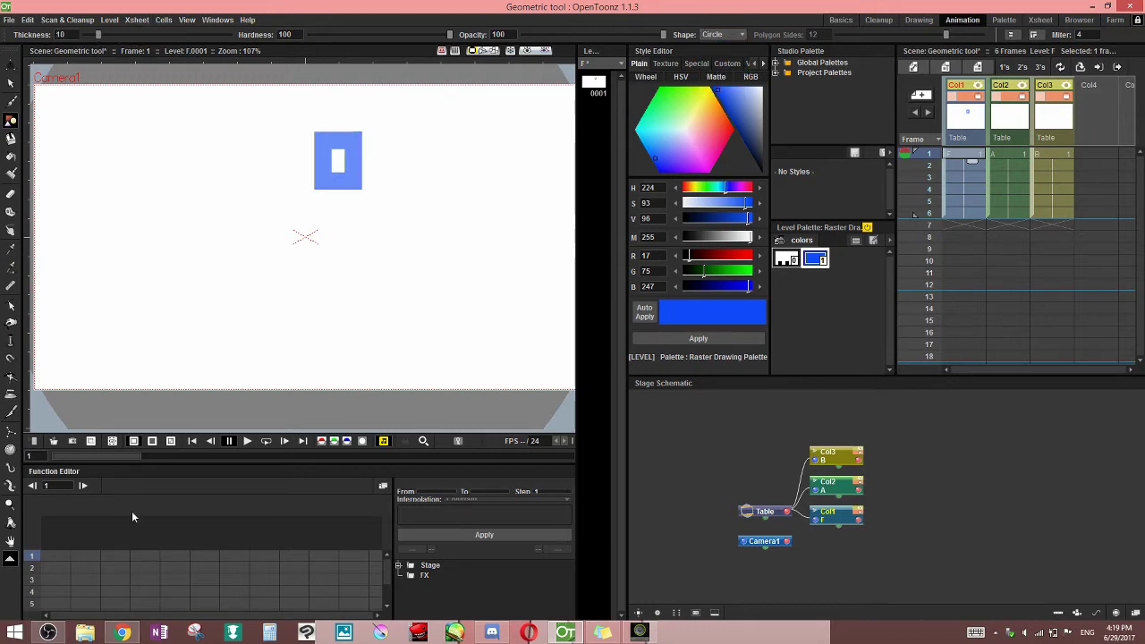
pyautogui.hotkey('ctrl', 'z')
# Draw a small upright rectangle with thickness 10 in the upper-right area and a larger circle to its left
pyautogui.click(725, 35)
pyautogui.click(723, 43)
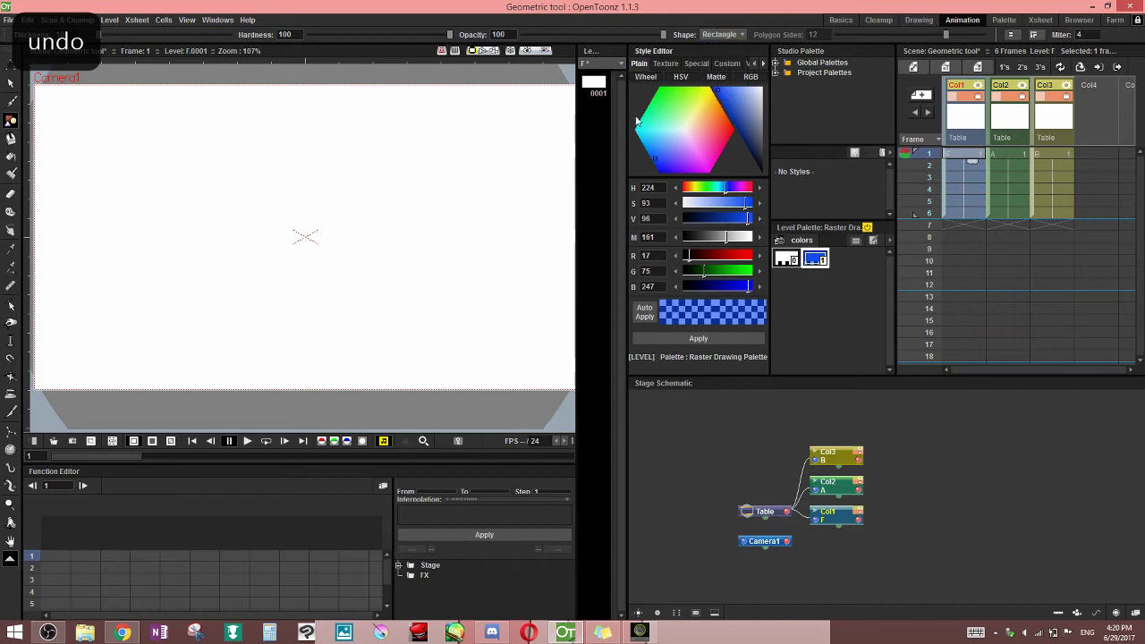
pyautogui.moveTo(467, 124); pyautogui.dragTo(508, 176)
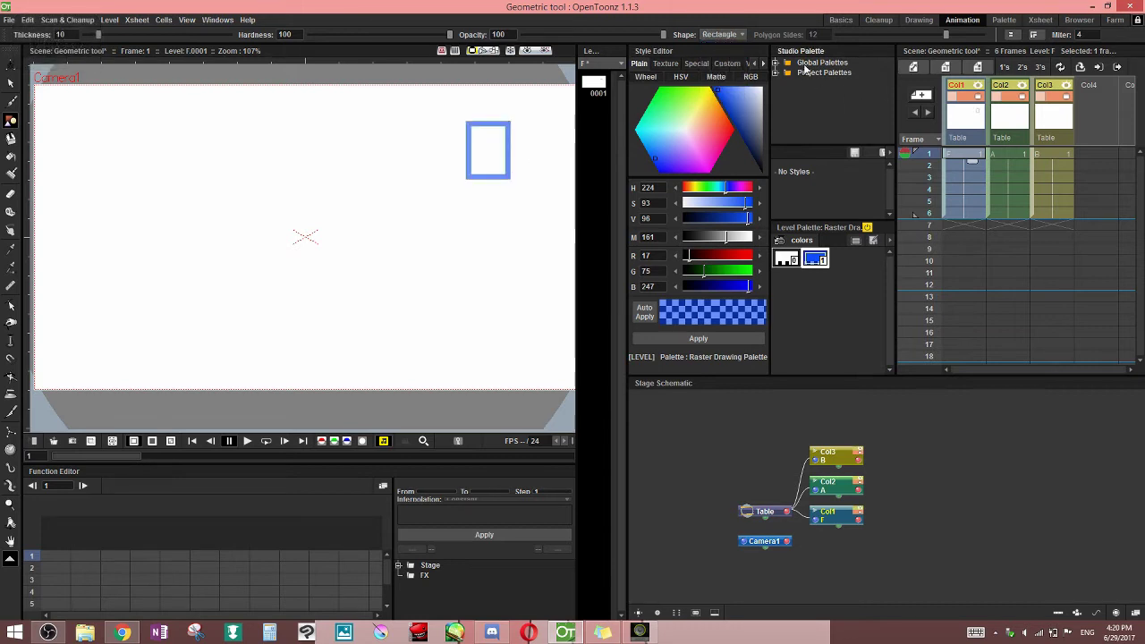
pyautogui.click(725, 35)
pyautogui.click(722, 54)
pyautogui.moveTo(350, 131)
pyautogui.mouseDown()
pyautogui.moveTo(397, 145)
pyautogui.moveTo(427, 214)
pyautogui.moveTo(448, 269)
pyautogui.moveTo(413, 282)
pyautogui.moveTo(494, 280)
pyautogui.moveTo(437, 270)
pyautogui.moveTo(496, 206)
pyautogui.moveTo(466, 248)
pyautogui.moveTo(535, 256)
pyautogui.moveTo(460, 229)
pyautogui.moveTo(459, 217)
pyautogui.mouseUp()
# Draw a small ellipse between and below the circle and rectangle, and a short, nearly vertical line beneath it
pyautogui.click(729, 35)
pyautogui.click(723, 65)
pyautogui.click(725, 34)
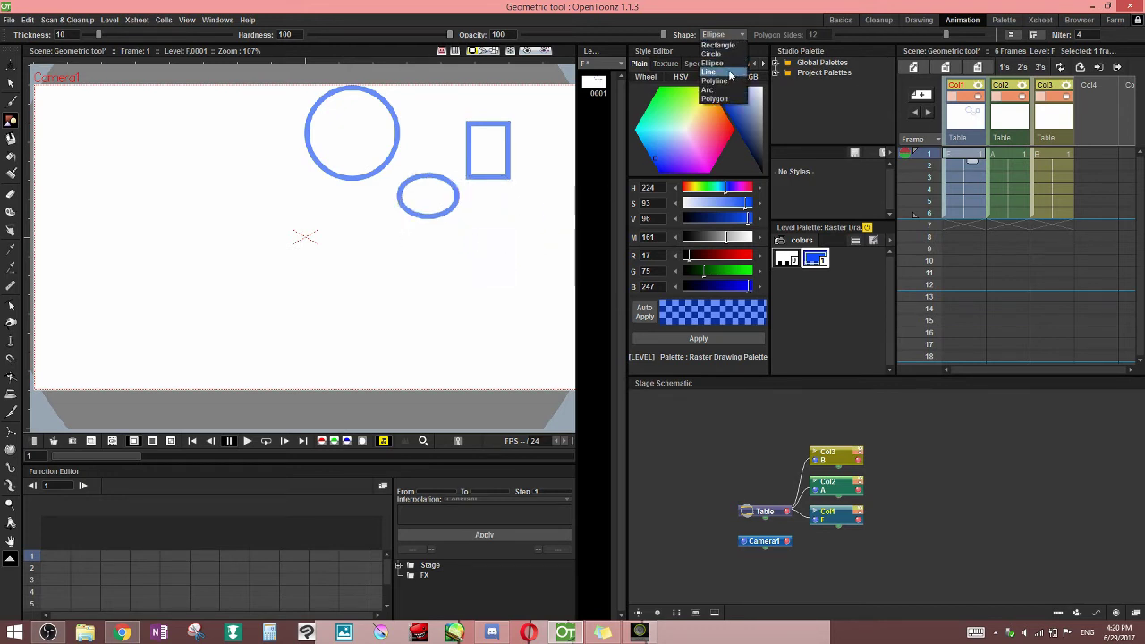
pyautogui.click(728, 72)
pyautogui.moveTo(456, 265); pyautogui.dragTo(459, 308)
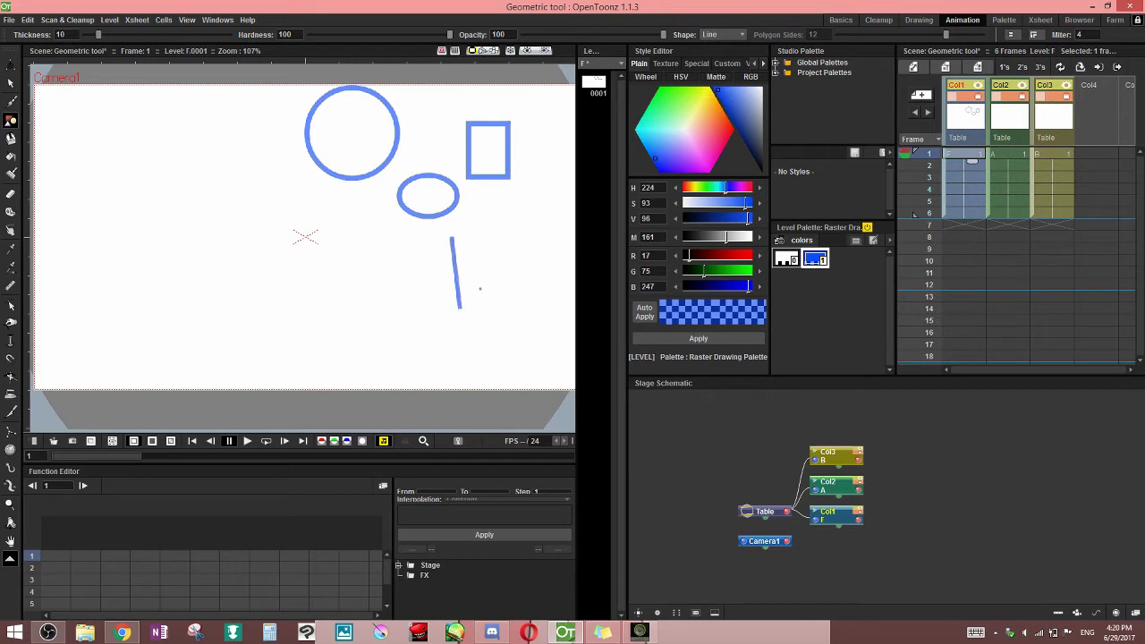
# Draw a closed polyline around the canvas centre with a straight lower edge and curved upper-left and upper-right points
pyautogui.click(725, 34)
pyautogui.click(728, 82)
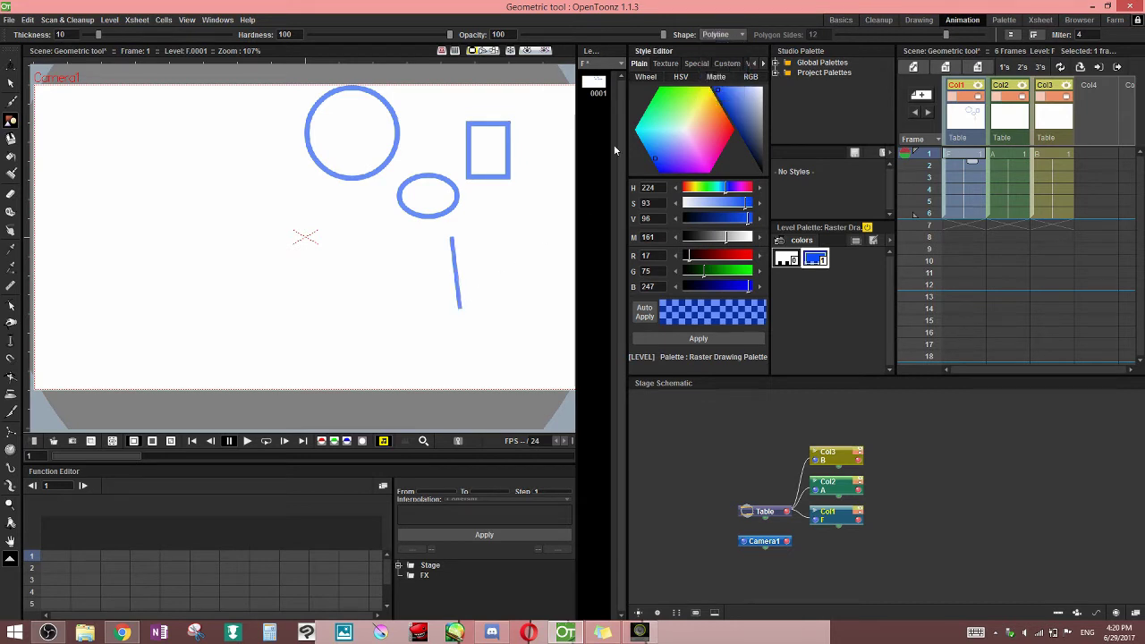
pyautogui.click(355, 235)
pyautogui.click(256, 272)
pyautogui.moveTo(238, 207); pyautogui.dragTo(266, 184)
pyautogui.moveTo(346, 197); pyautogui.dragTo(343, 213)
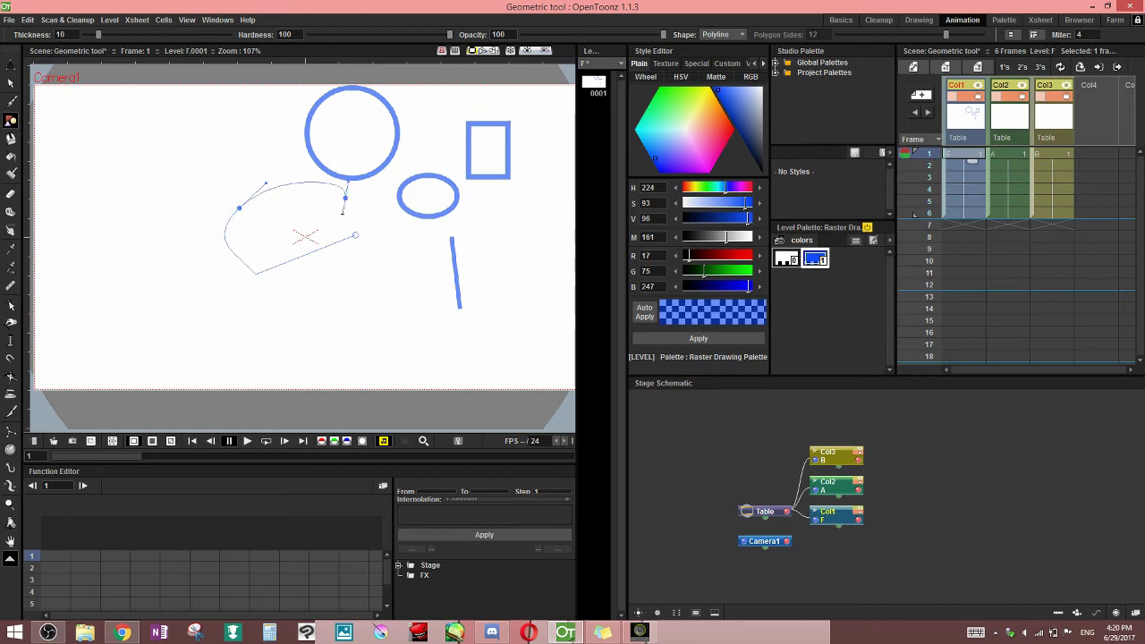
pyautogui.click(355, 235)
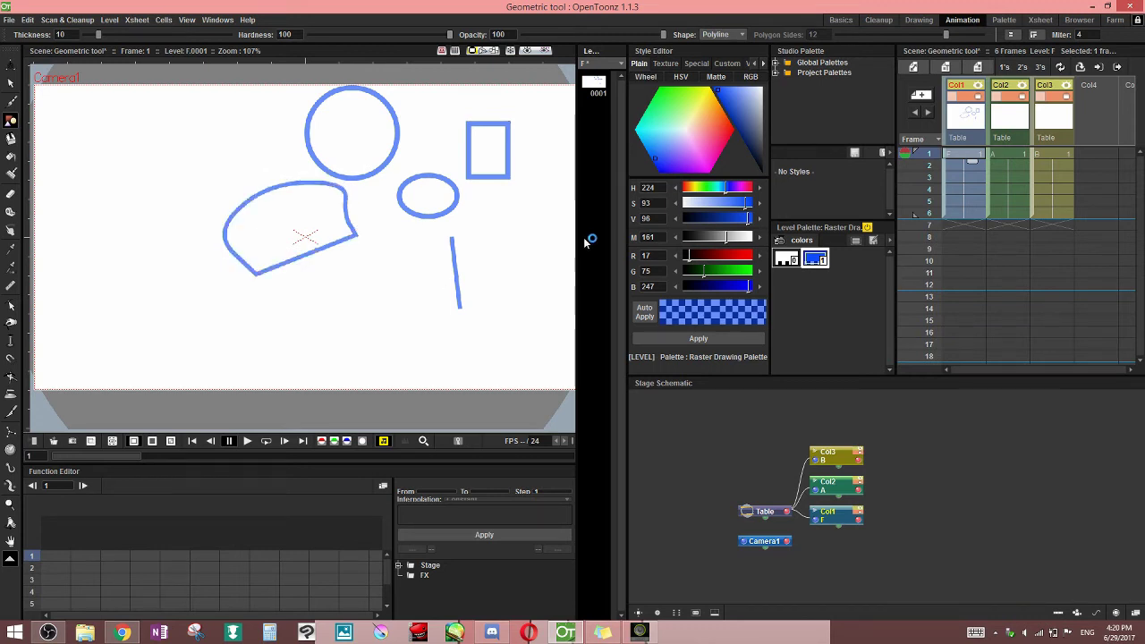
# Draw a closed three-point polyline left of the first one, with two curved upper points and a sharp lower point
pyautogui.moveTo(121, 171); pyautogui.dragTo(139, 166)
pyautogui.moveTo(244, 145); pyautogui.dragTo(247, 171)
pyautogui.click(157, 278)
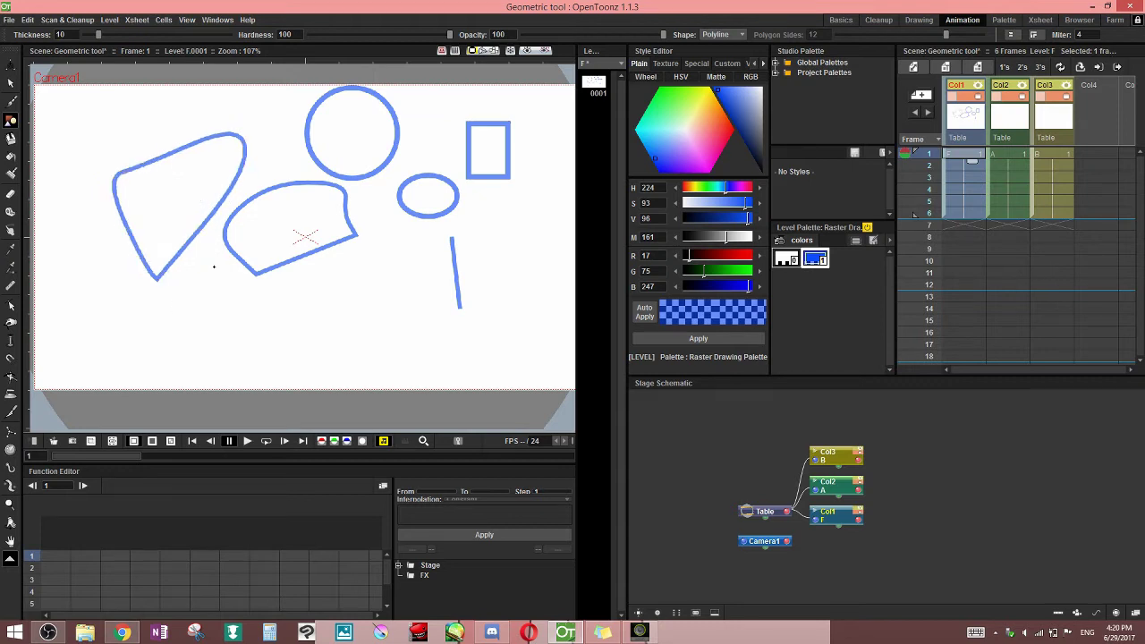
# Draw an arc bulging downward below the canvas centre, left of the short line
pyautogui.click(729, 35)
pyautogui.click(728, 93)
pyautogui.moveTo(290, 328); pyautogui.dragTo(411, 266)
pyautogui.click(386, 352)
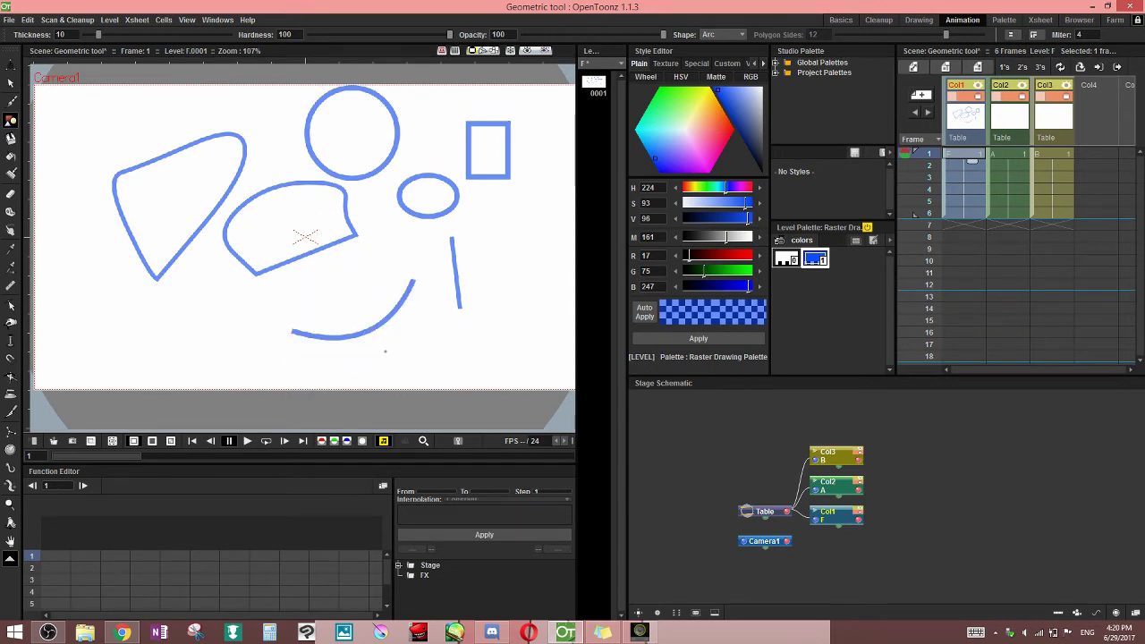
# Draw a four-sided polygon below the upper-right rectangle and a three-sided polygon in the canvas's upper-left corner
pyautogui.click(725, 34)
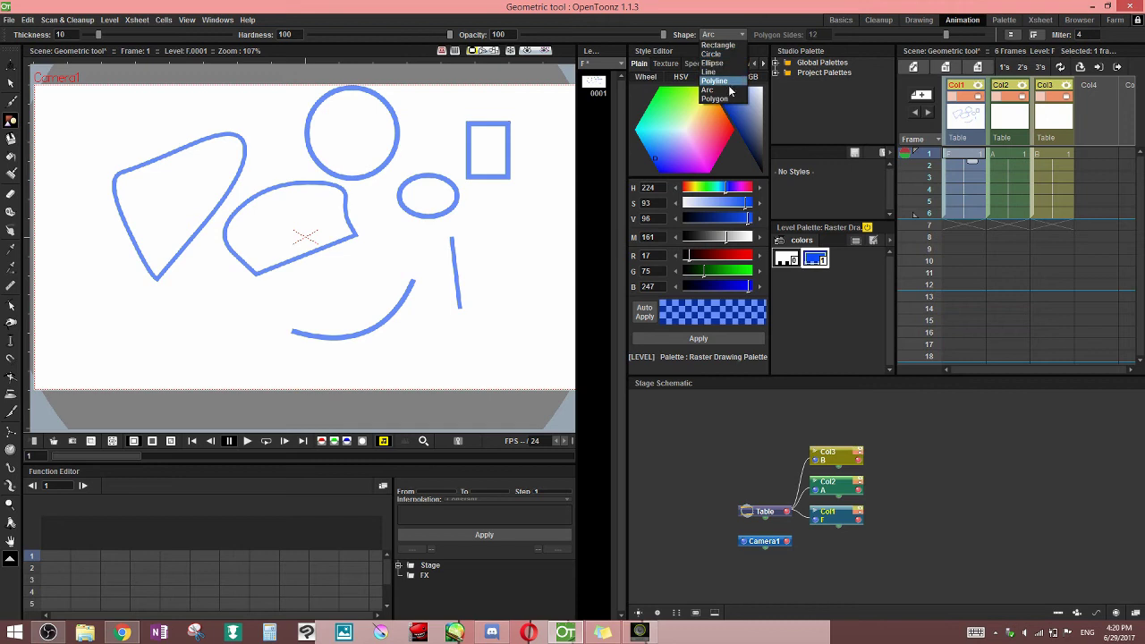
pyautogui.click(715, 99)
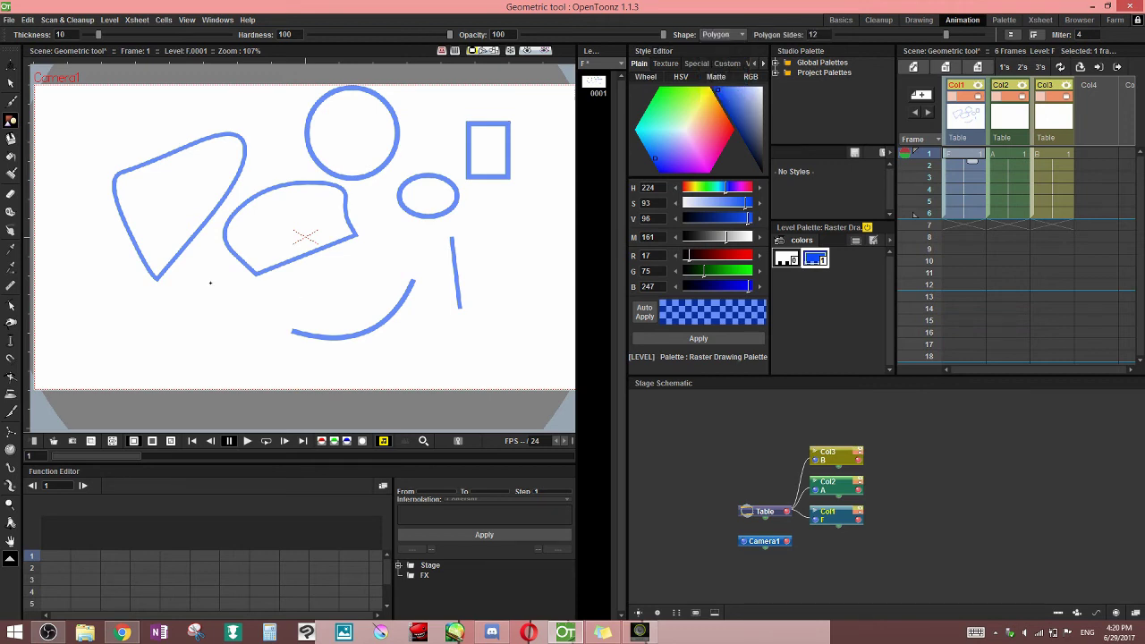
pyautogui.moveTo(940, 36); pyautogui.dragTo(826, 45)
pyautogui.click(848, 40)
pyautogui.moveTo(534, 207); pyautogui.dragTo(560, 231)
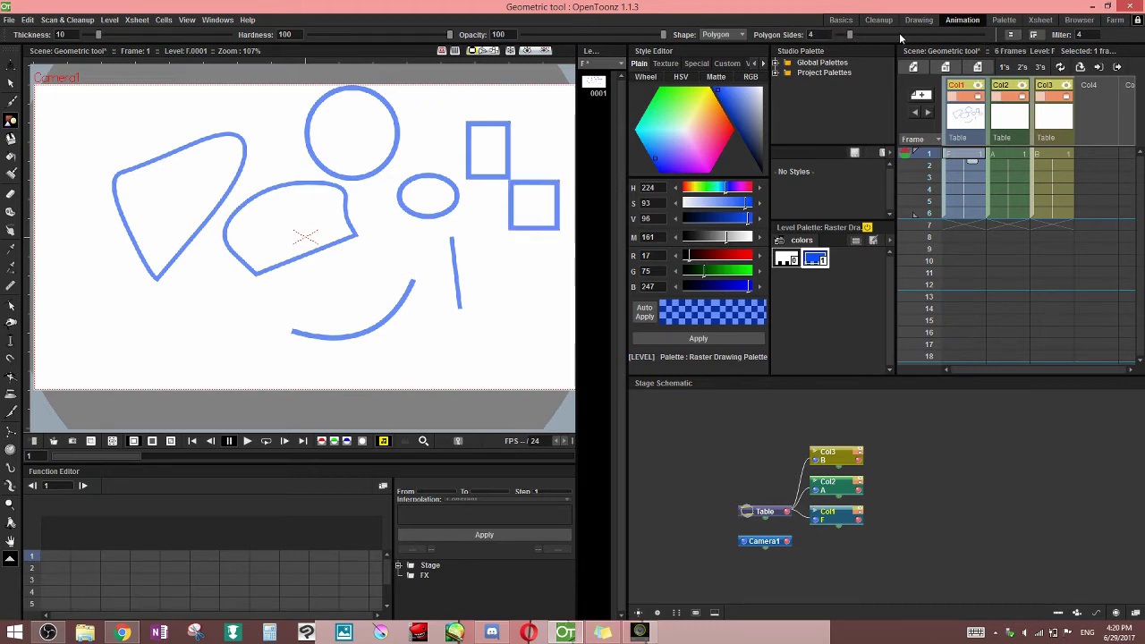
pyautogui.moveTo(858, 34); pyautogui.dragTo(838, 34)
pyautogui.moveTo(93, 136); pyautogui.dragTo(118, 156)
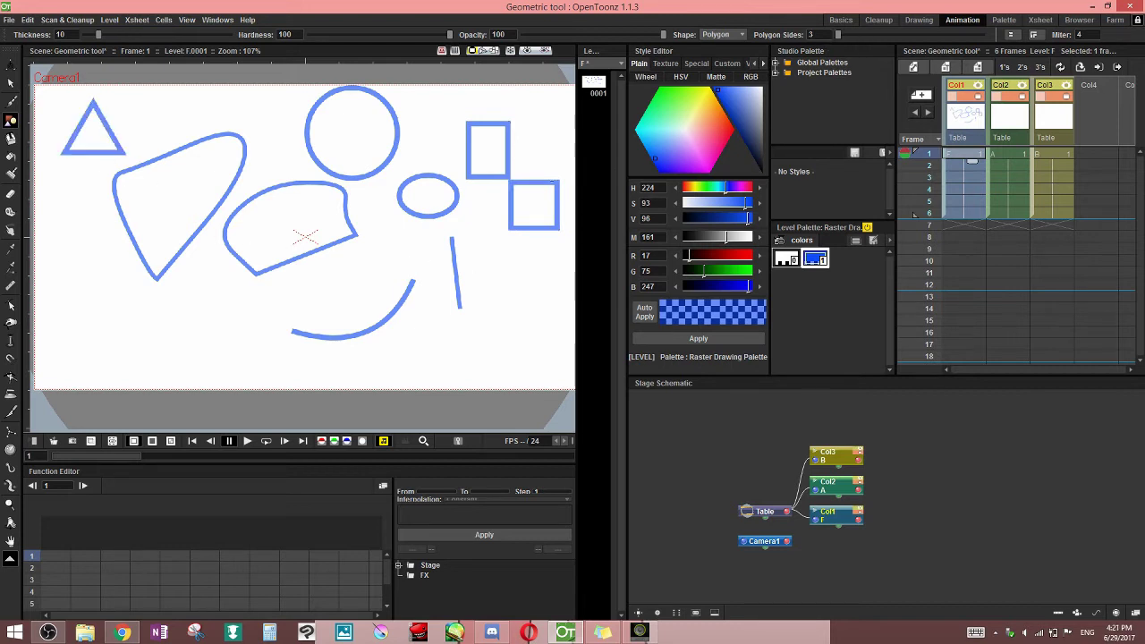
# Increase the polygon side count and draw one polygon above the arc, plus an 8-sided one in the canvas's lower-left area
pyautogui.moveTo(854, 35); pyautogui.dragTo(862, 34)
pyautogui.moveTo(347, 261); pyautogui.dragTo(378, 294)
pyautogui.moveTo(863, 34); pyautogui.dragTo(898, 33)
pyautogui.moveTo(217, 299); pyautogui.dragTo(253, 335)
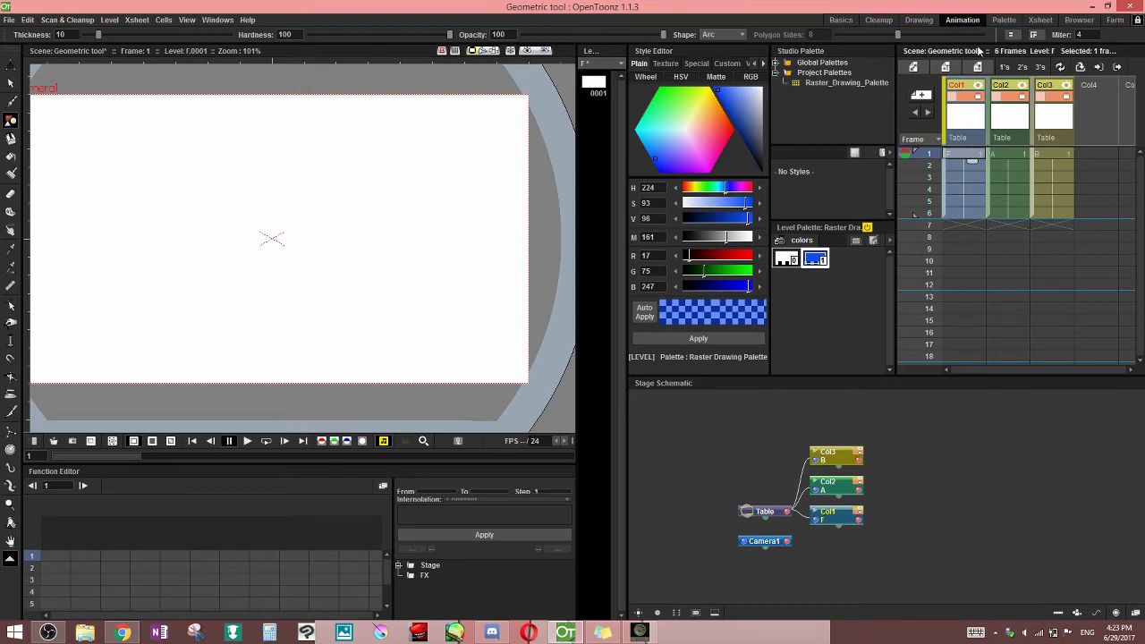
pyautogui.click(1034, 34)
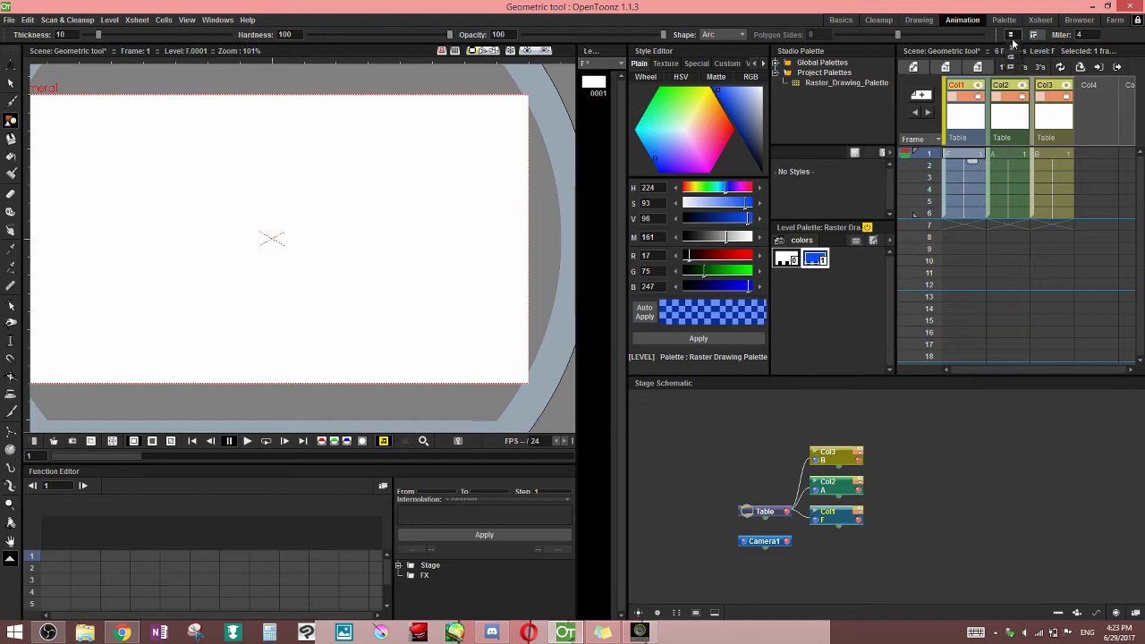
pyautogui.click(1024, 46)
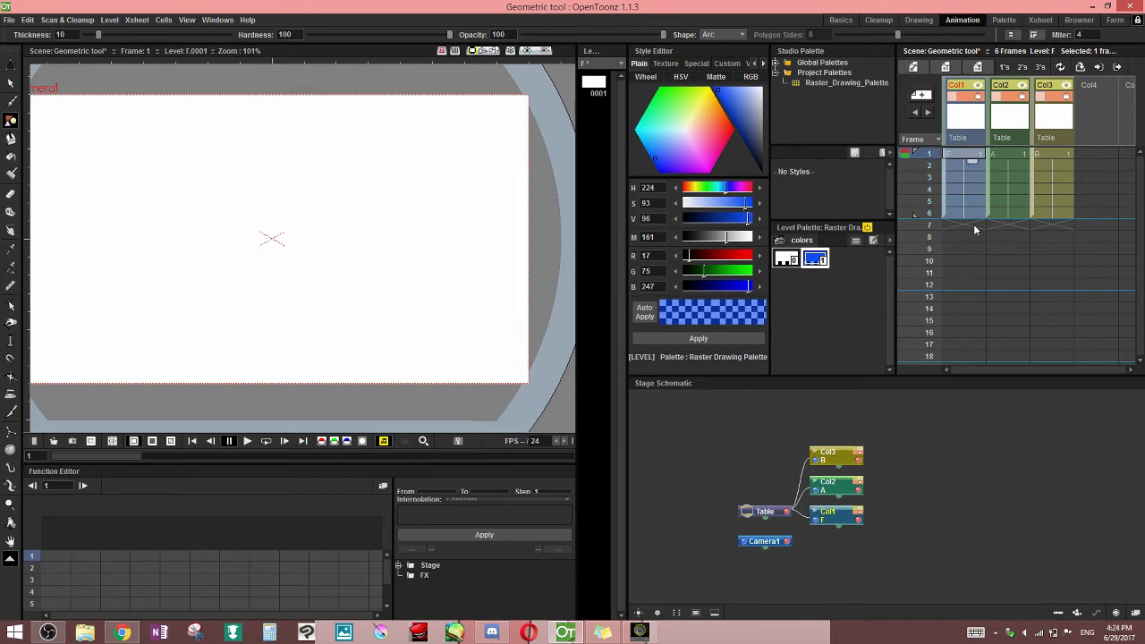
# Switch to frame 1 of level A and turn off Pencil Mode for the Geometric tool
pyautogui.click(1002, 154)
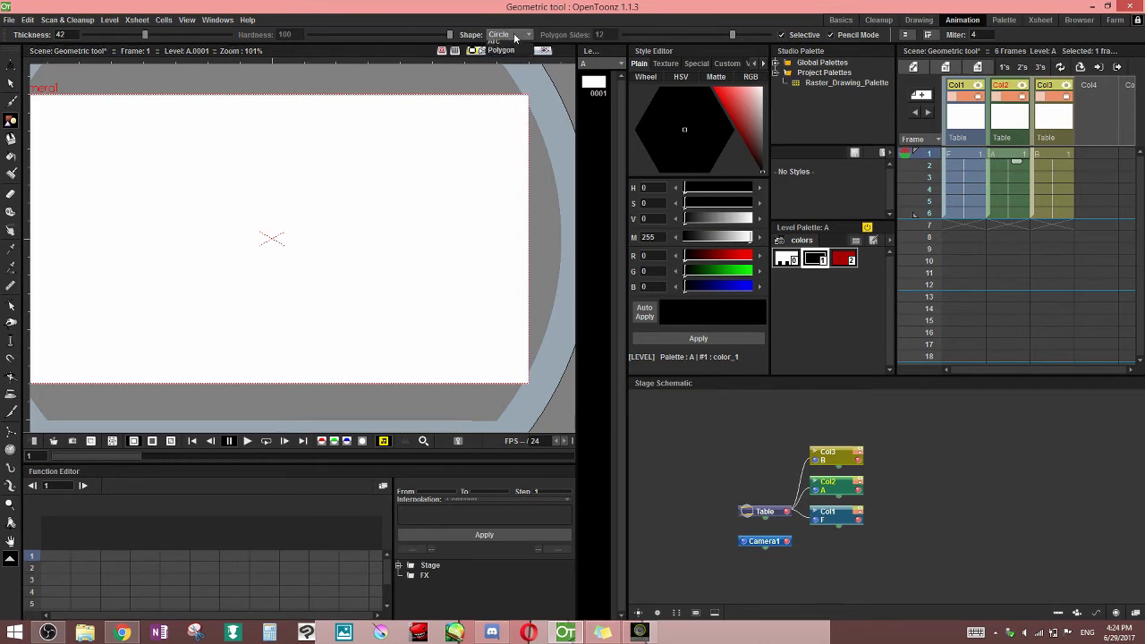
pyautogui.click(510, 34)
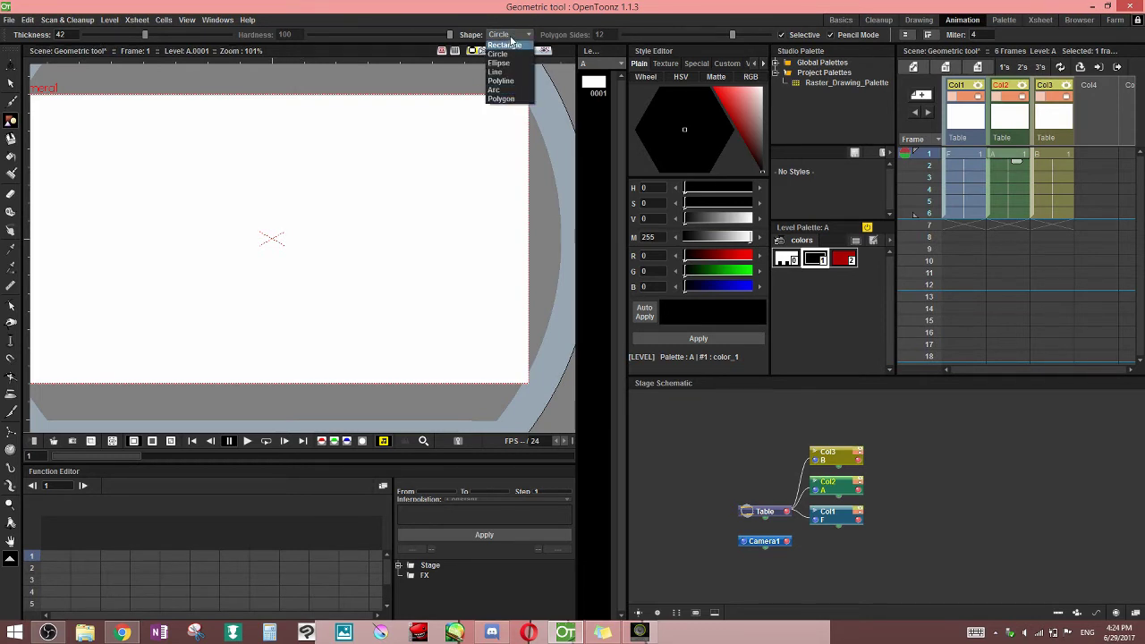
pyautogui.click(530, 36)
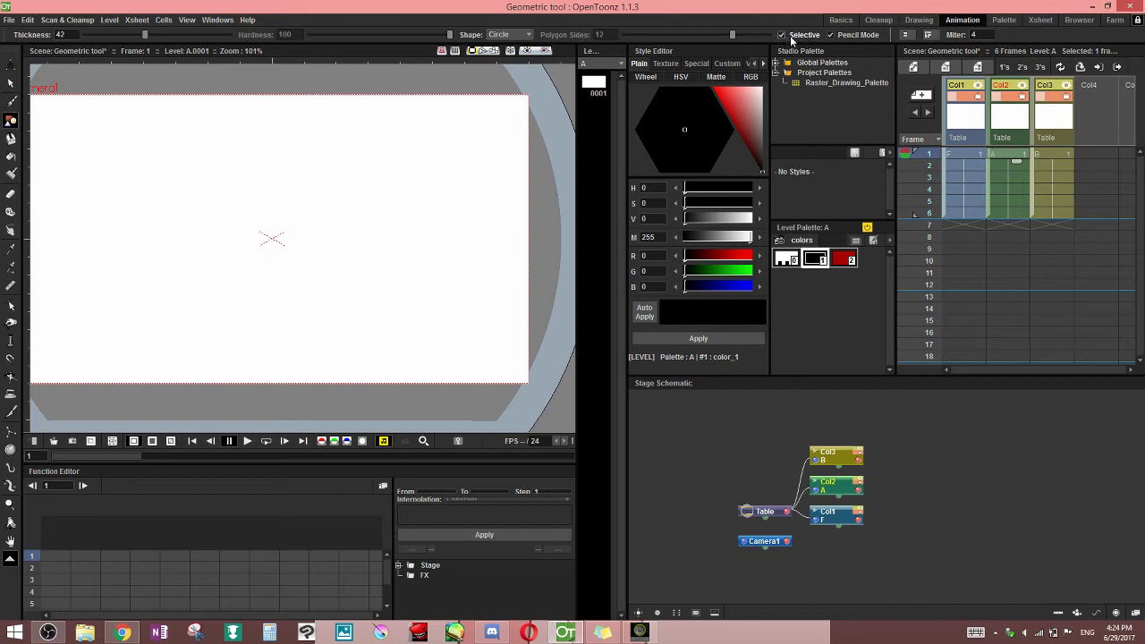
pyautogui.click(830, 34)
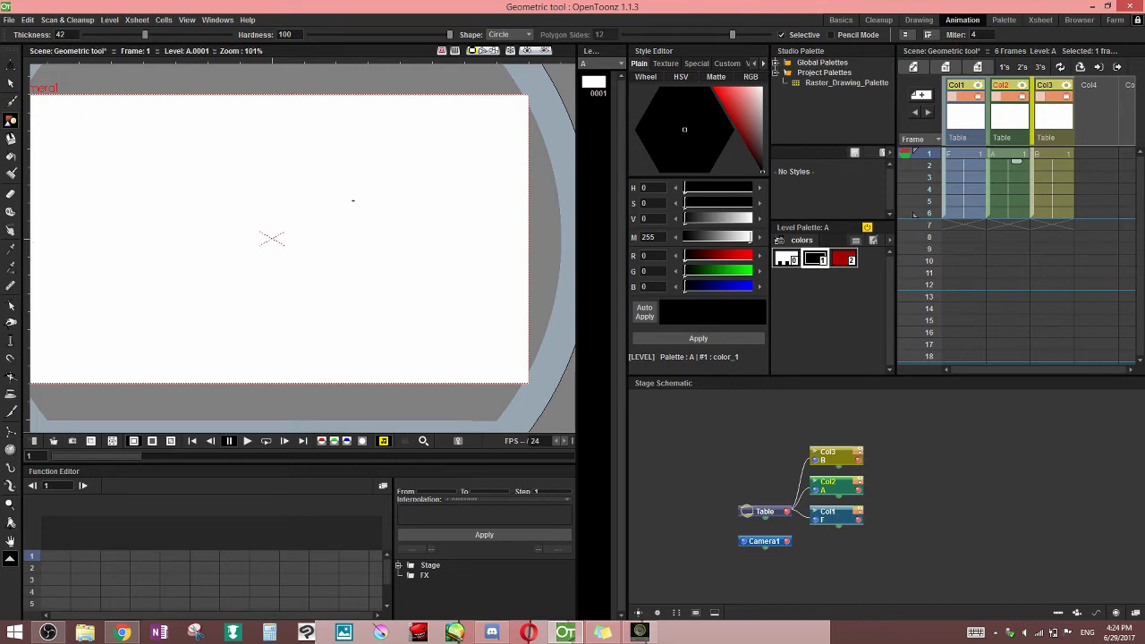
# Draw a black circle just above the canvas centre and a red circle overlapping its lower-right part
pyautogui.moveTo(302, 193); pyautogui.dragTo(319, 219)
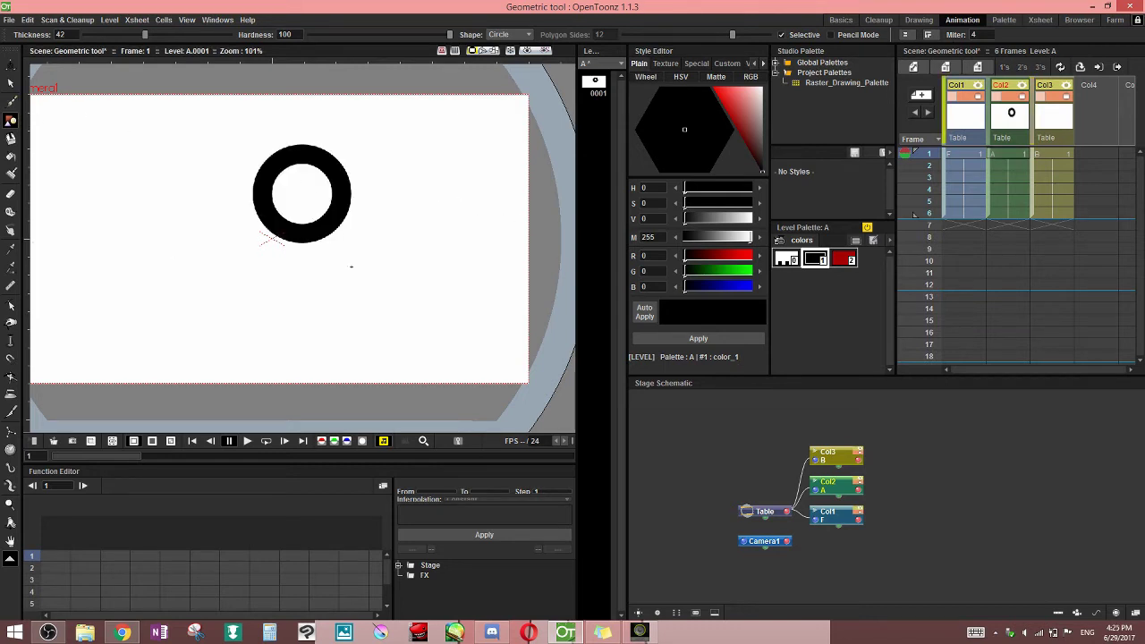
pyautogui.click(846, 261)
pyautogui.moveTo(326, 224); pyautogui.dragTo(362, 255)
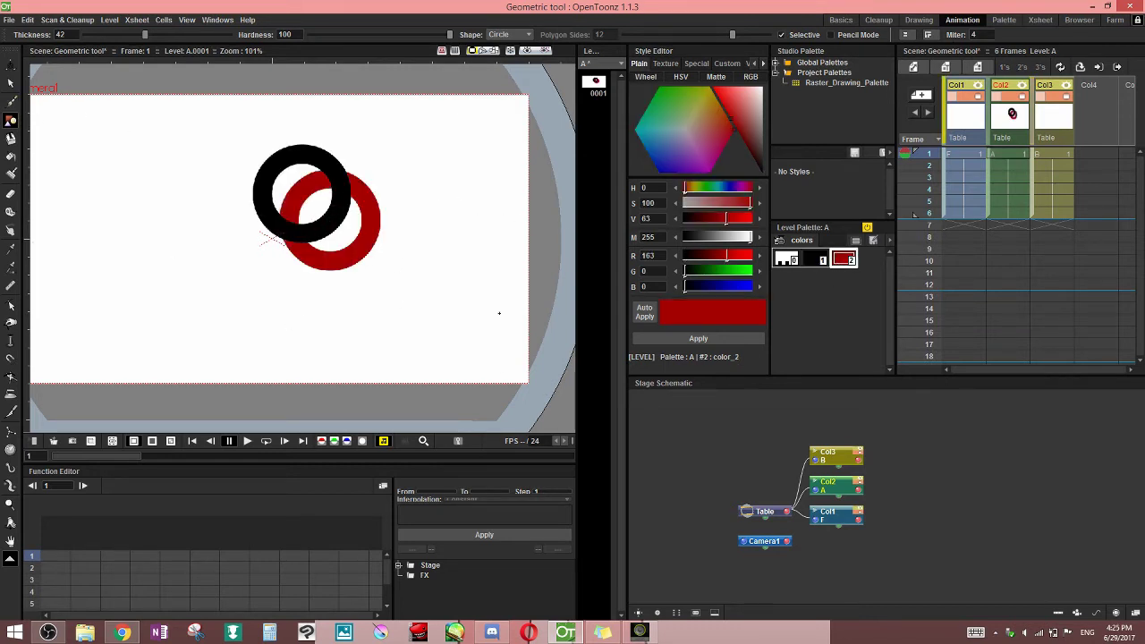
# Add a new style to level A's palette and colour it blue with RGB 0, 26, 160
pyautogui.click(871, 240)
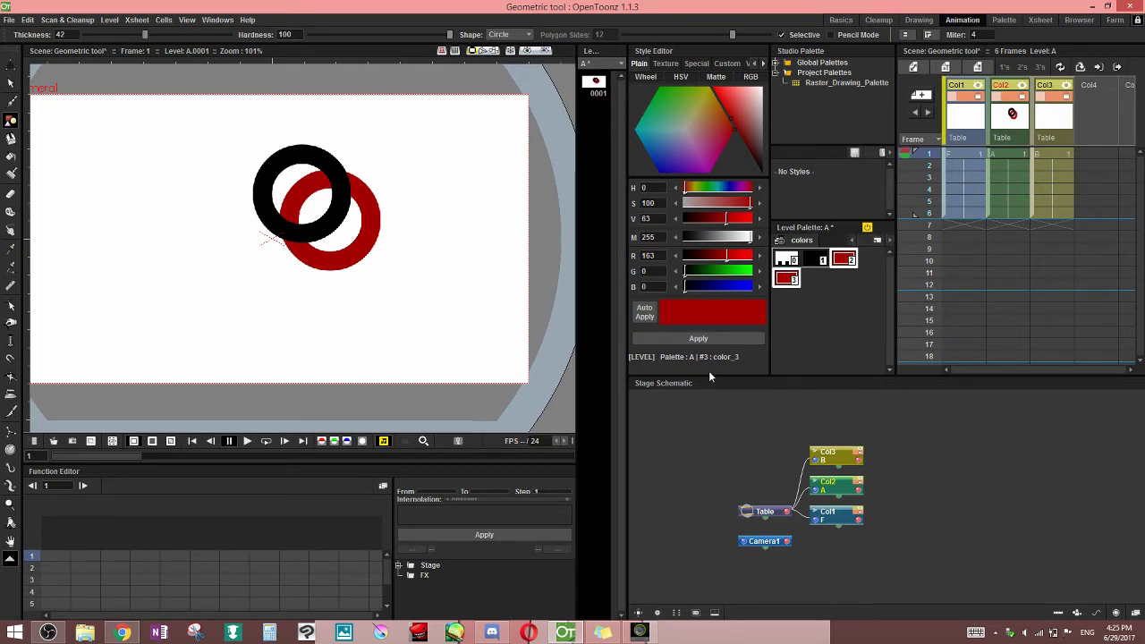
pyautogui.click(646, 157)
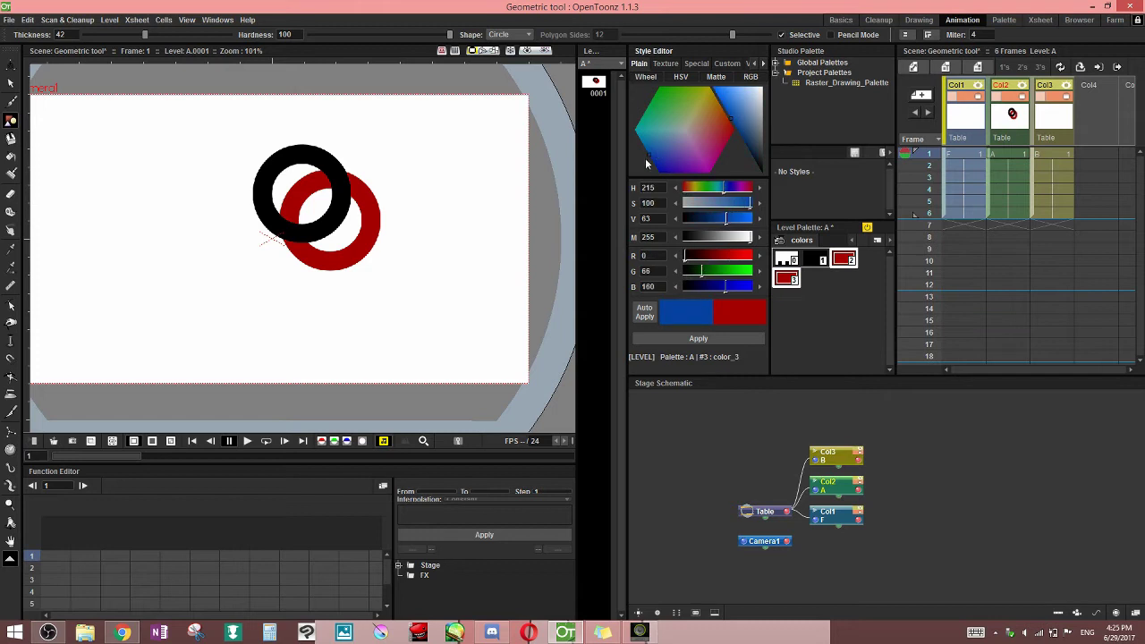
pyautogui.click(794, 278)
pyautogui.click(654, 165)
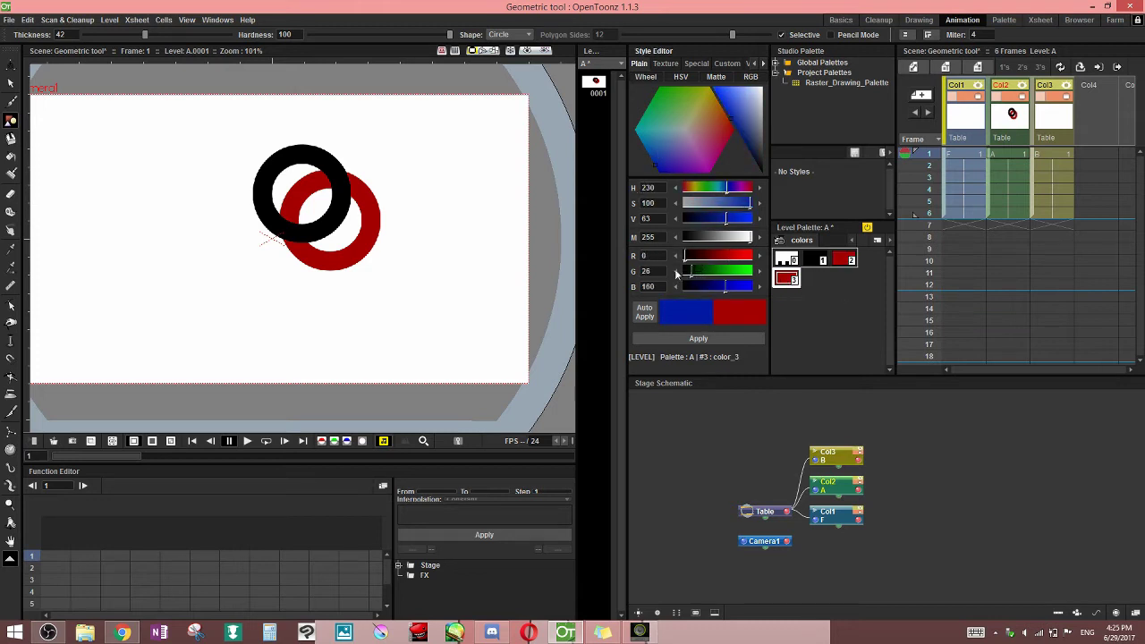
pyautogui.click(729, 337)
# With Selective on, draw a blue circle overlapping both rings and a larger red circle crossing the canvas's upper edge
pyautogui.moveTo(335, 168); pyautogui.dragTo(383, 195)
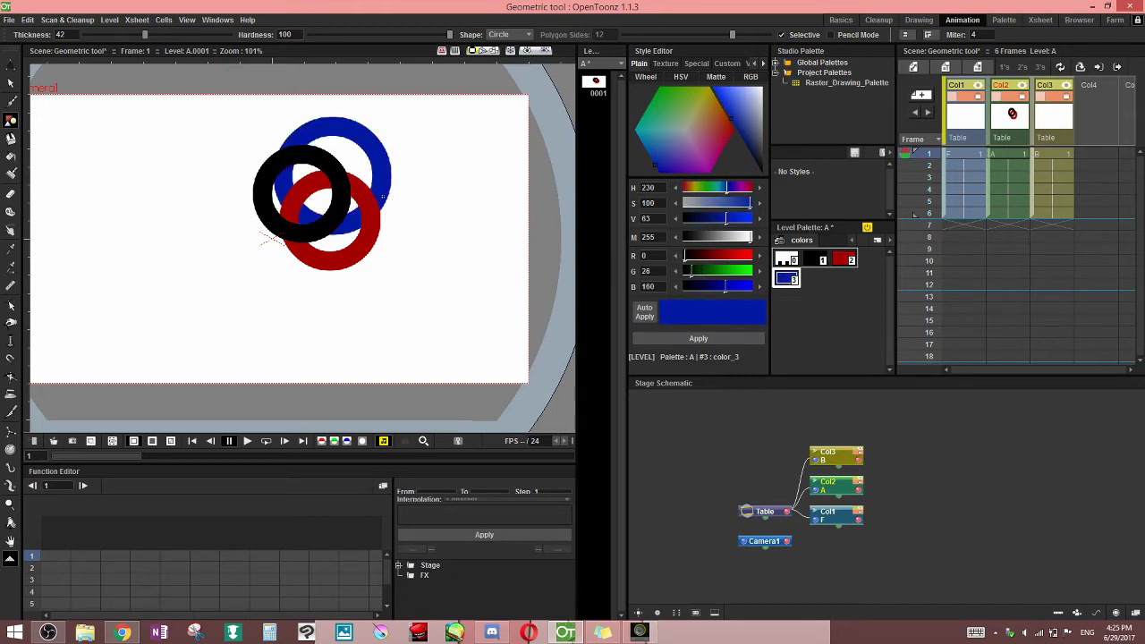
pyautogui.click(842, 261)
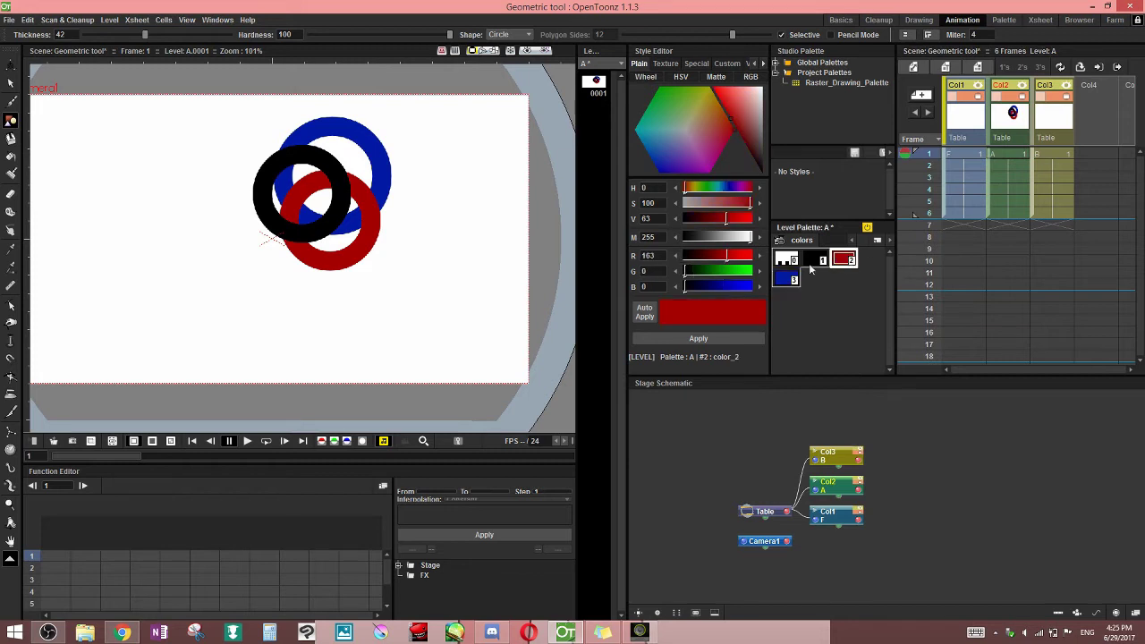
pyautogui.moveTo(267, 170); pyautogui.dragTo(331, 159)
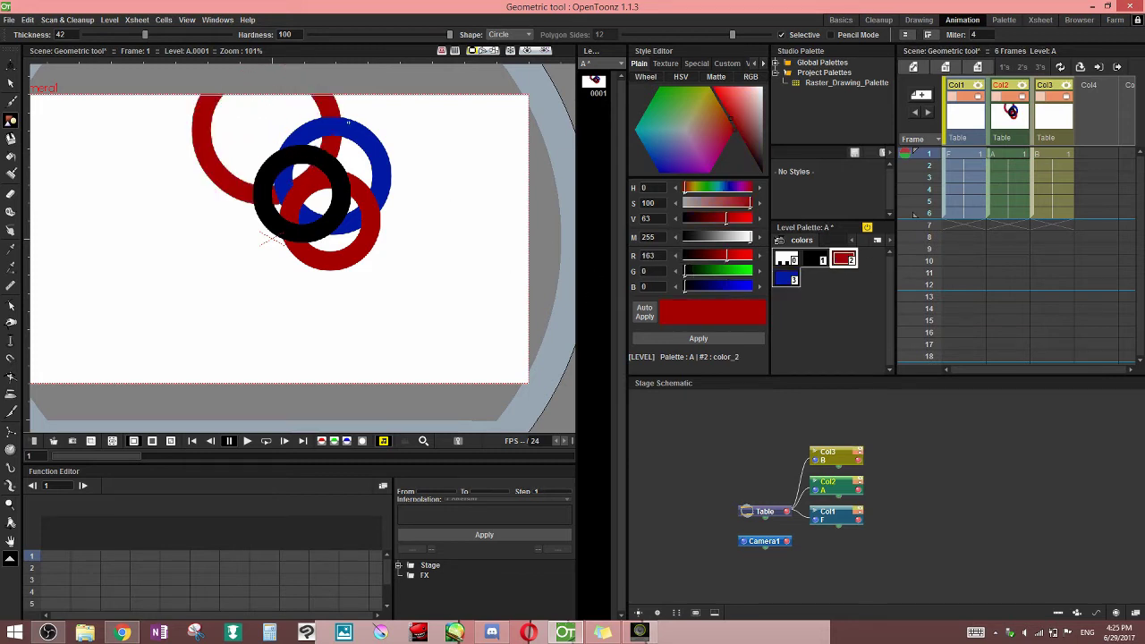
# Turn off Selective and draw a large black circle and a large red circle over the existing rings
pyautogui.click(802, 36)
pyautogui.click(816, 260)
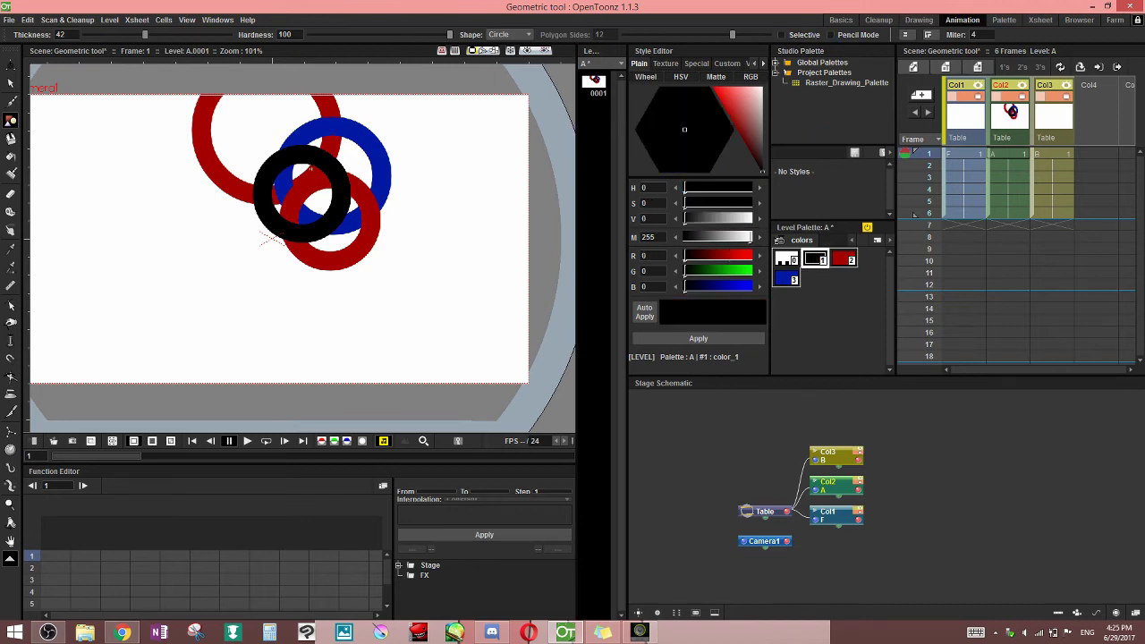
pyautogui.moveTo(309, 172); pyautogui.dragTo(407, 183)
pyautogui.click(842, 259)
# Turn on Pencil Mode and draw a small red circle touching the right side of the large red ring
pyautogui.scroll(-1, 515, 380)
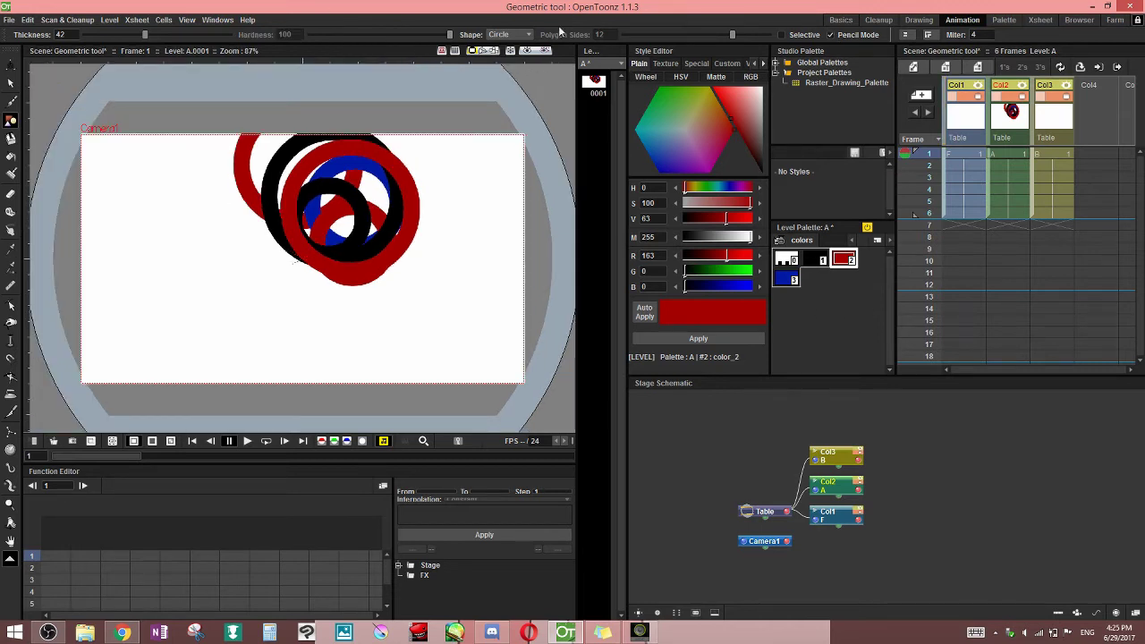
pyautogui.scroll(4, 383, 345)
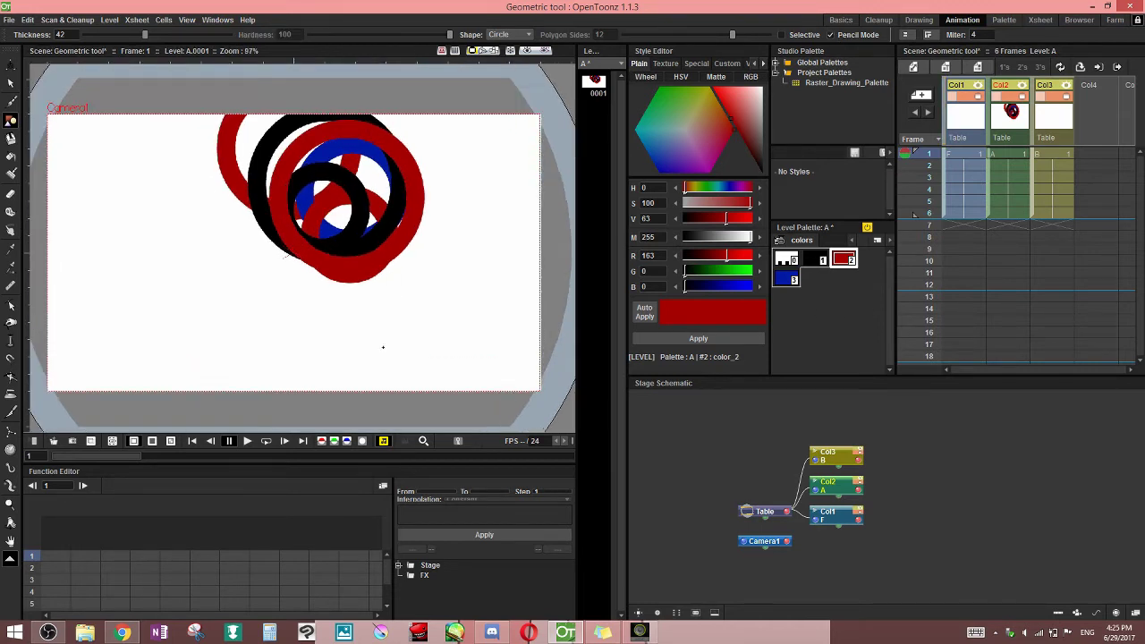
pyautogui.scroll(5, 422, 239)
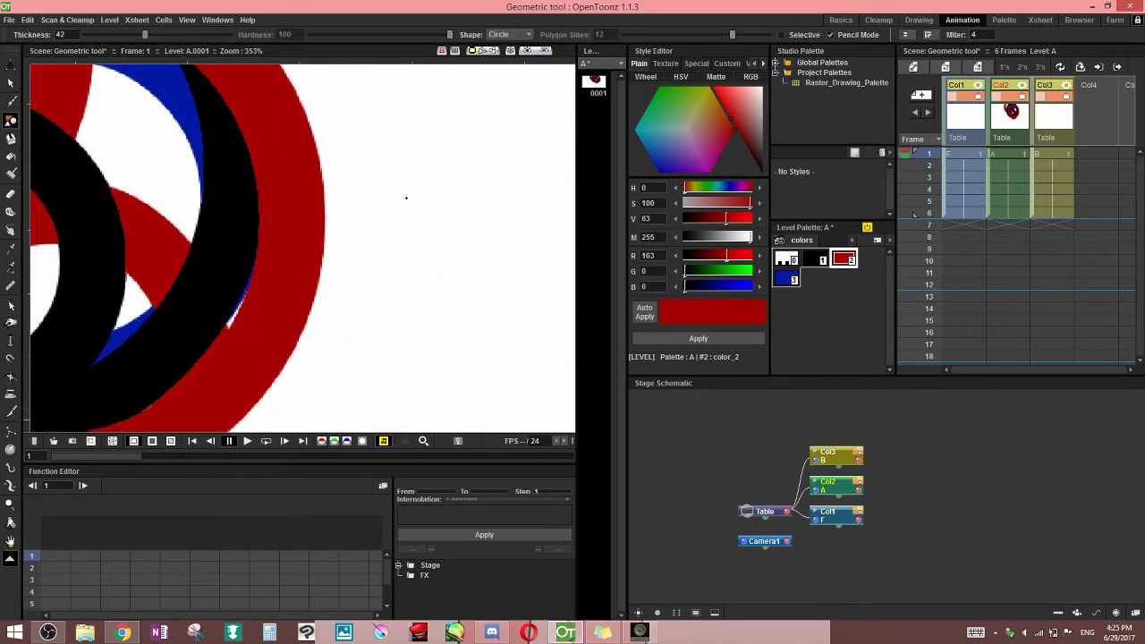
pyautogui.moveTo(400, 143); pyautogui.dragTo(494, 194)
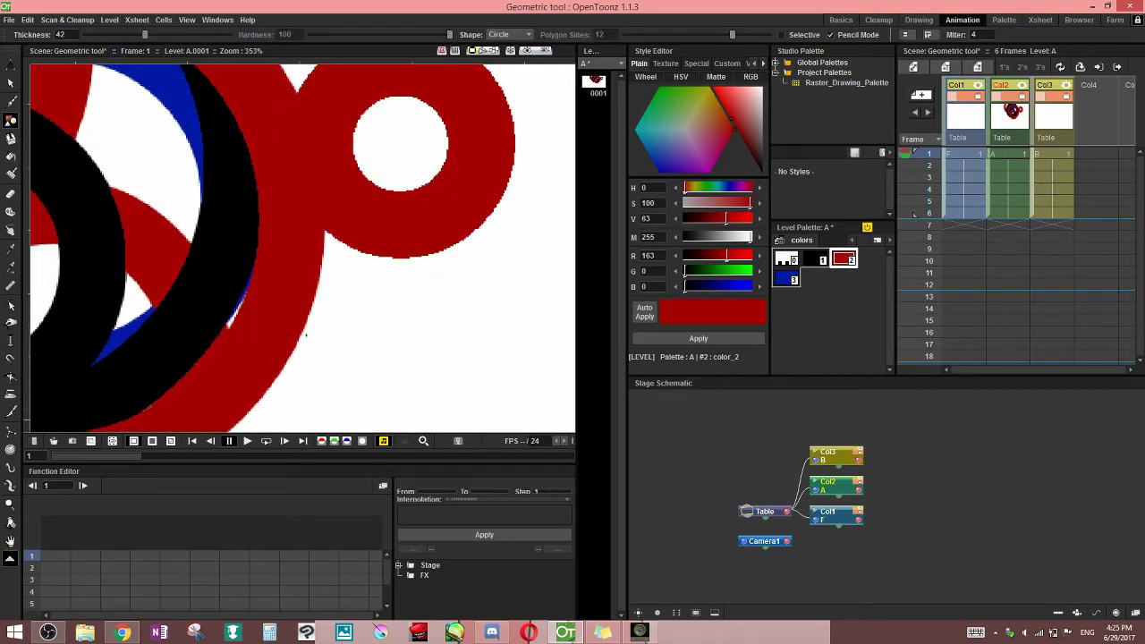
# Examine the edges of the small Pencil Mode circle up close against those of the neighbouring large red ring
pyautogui.scroll(-4, 460, 186)
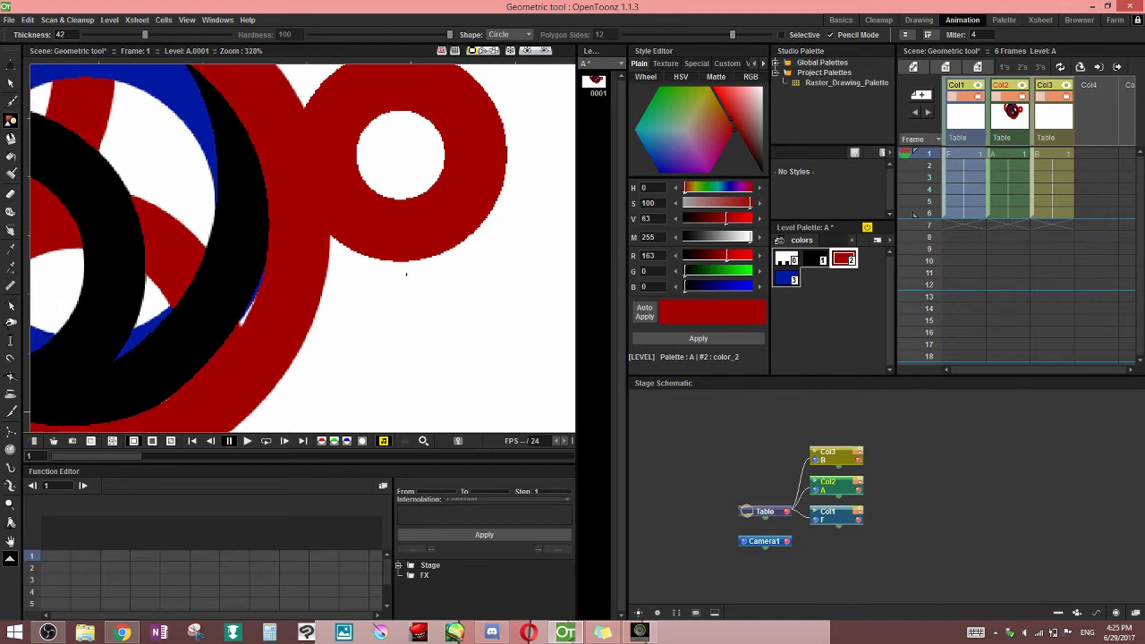
pyautogui.scroll(-2, 447, 306)
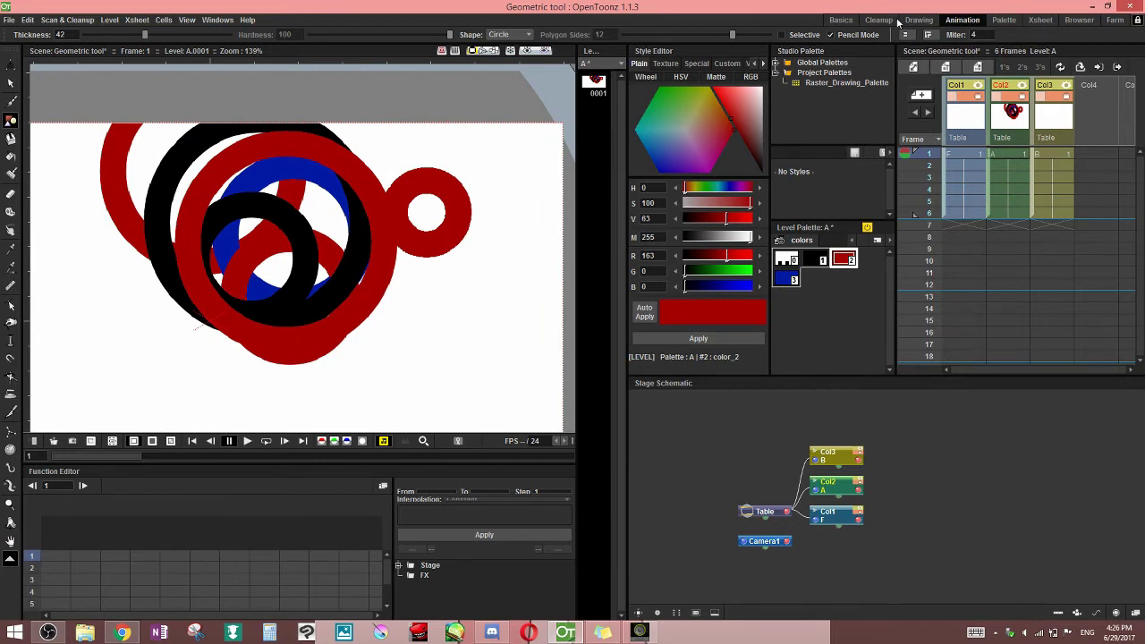
pyautogui.scroll(5, 417, 178)
pyautogui.press('space')
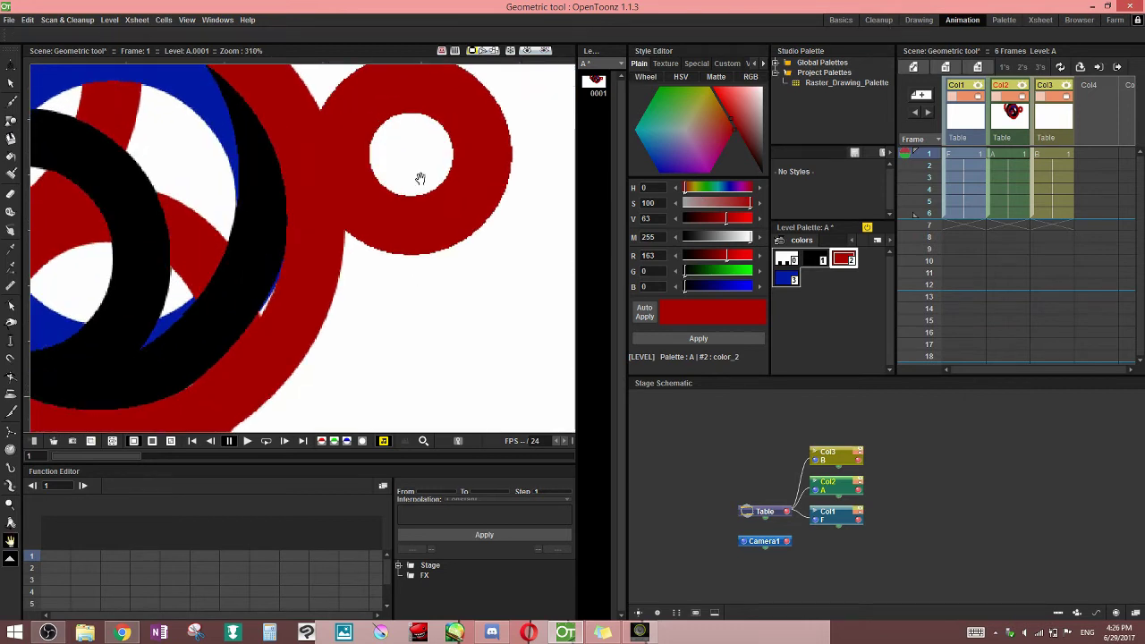
pyautogui.scroll(3, 422, 228)
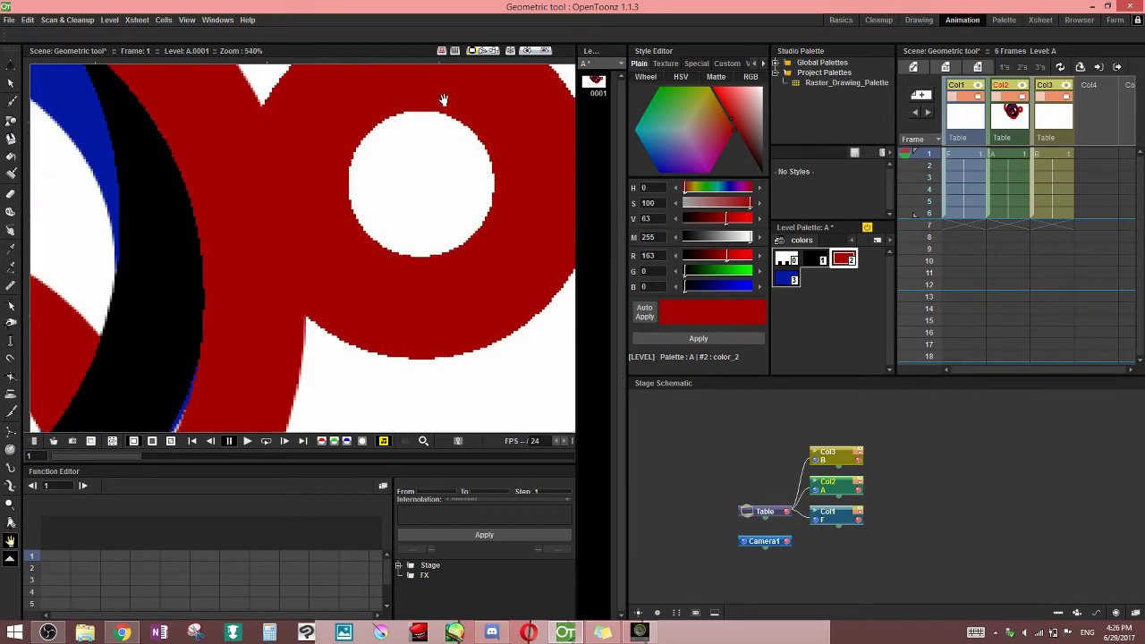
pyautogui.scroll(1, 425, 231)
pyautogui.moveTo(403, 201); pyautogui.dragTo(508, 349)
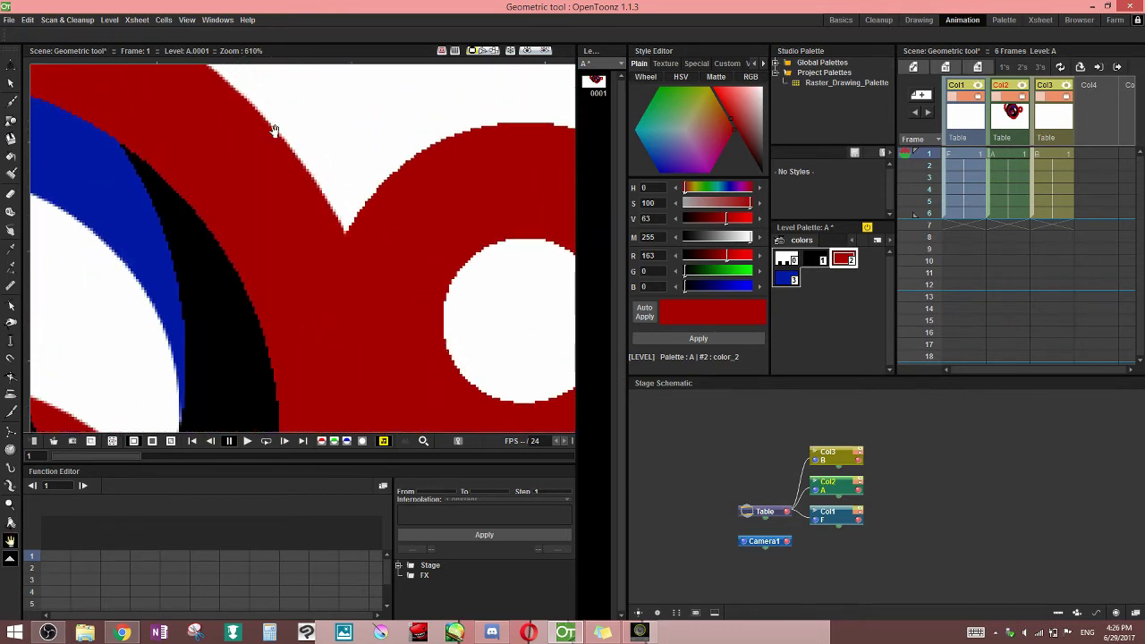
pyautogui.scroll(-5, 434, 268)
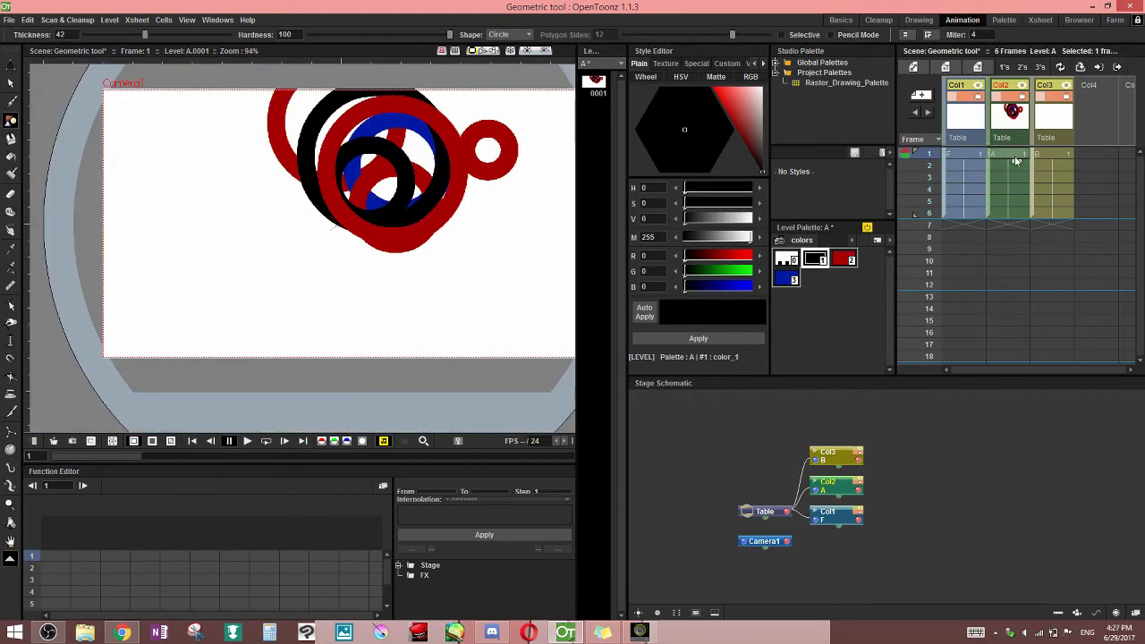
# Hide the first two columns and draw a black circle left of the canvas centre on frame 1 of level B
pyautogui.click(1022, 85)
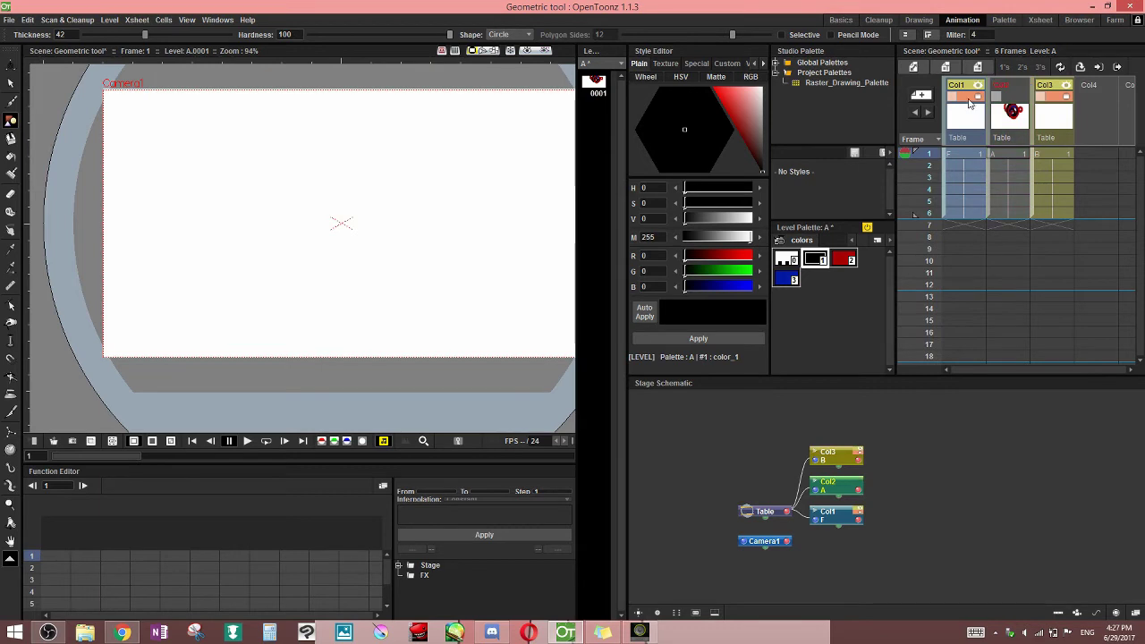
pyautogui.click(1049, 154)
pyautogui.moveTo(431, 219); pyautogui.dragTo(391, 225)
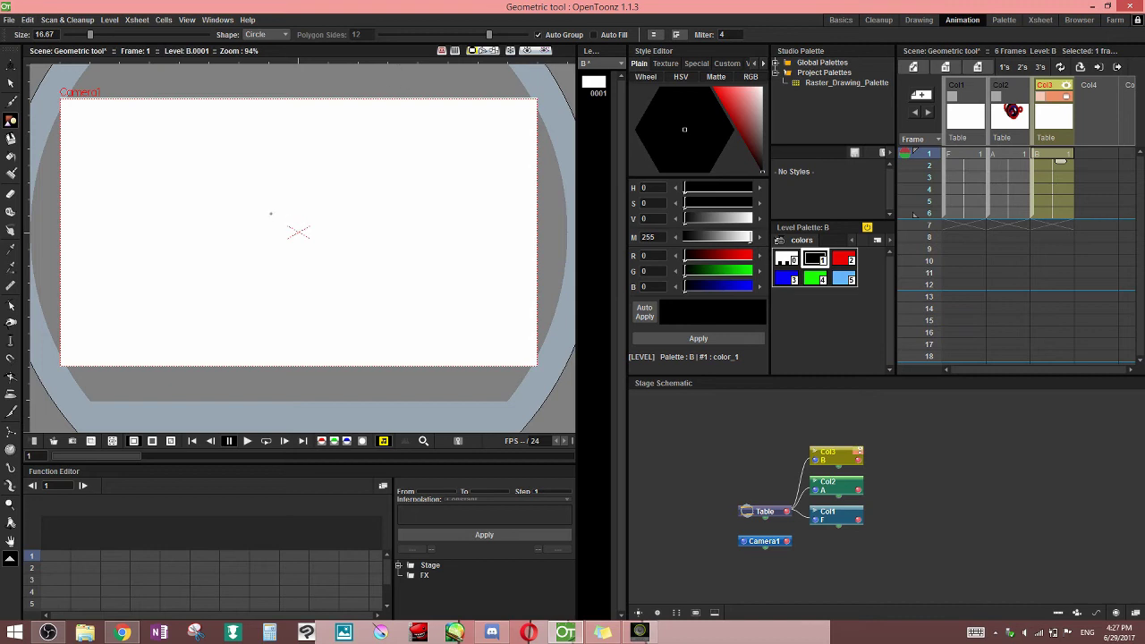
pyautogui.moveTo(270, 213); pyautogui.dragTo(304, 246)
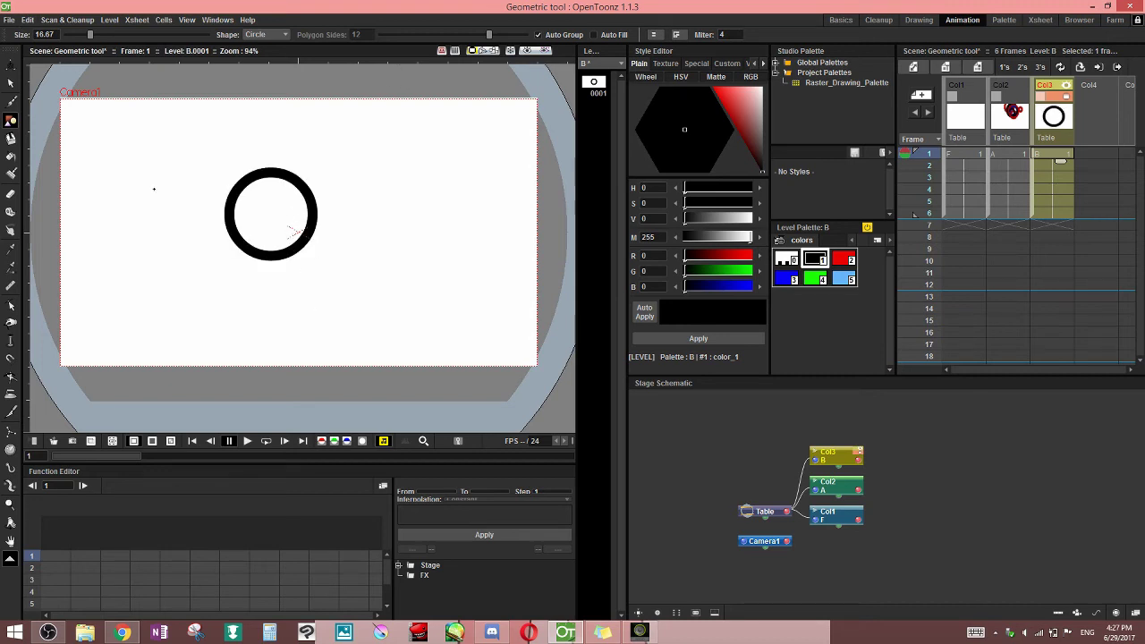
# Thin the lower-right part of the circle's outline with the Pump tool and return to the Geometric tool
pyautogui.click(10, 341)
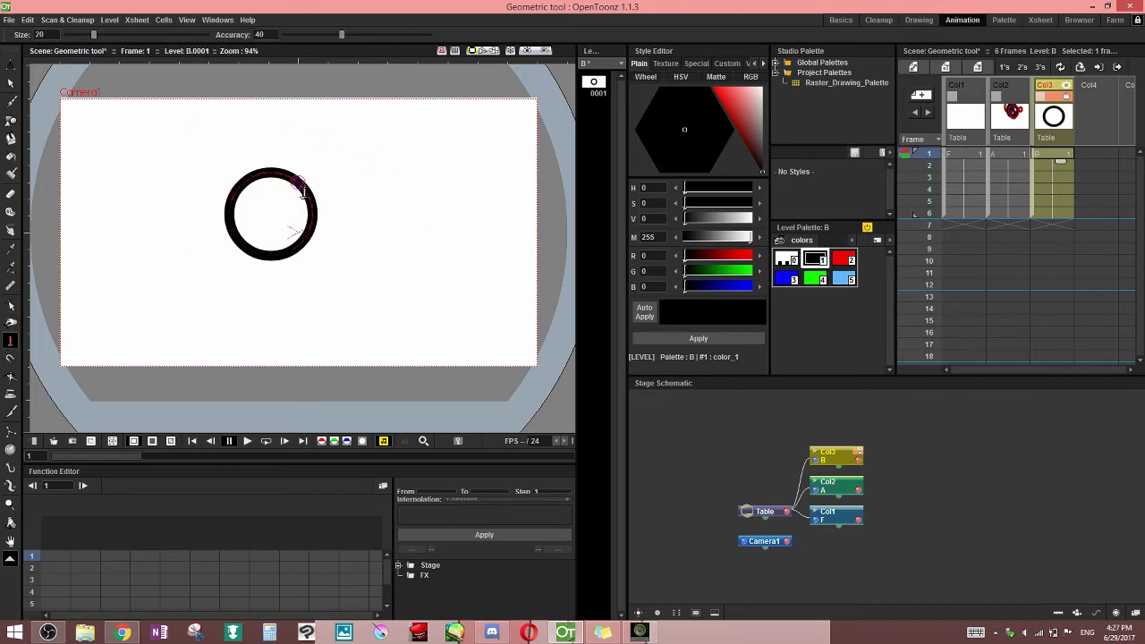
pyautogui.moveTo(304, 242); pyautogui.dragTo(311, 247)
pyautogui.click(11, 120)
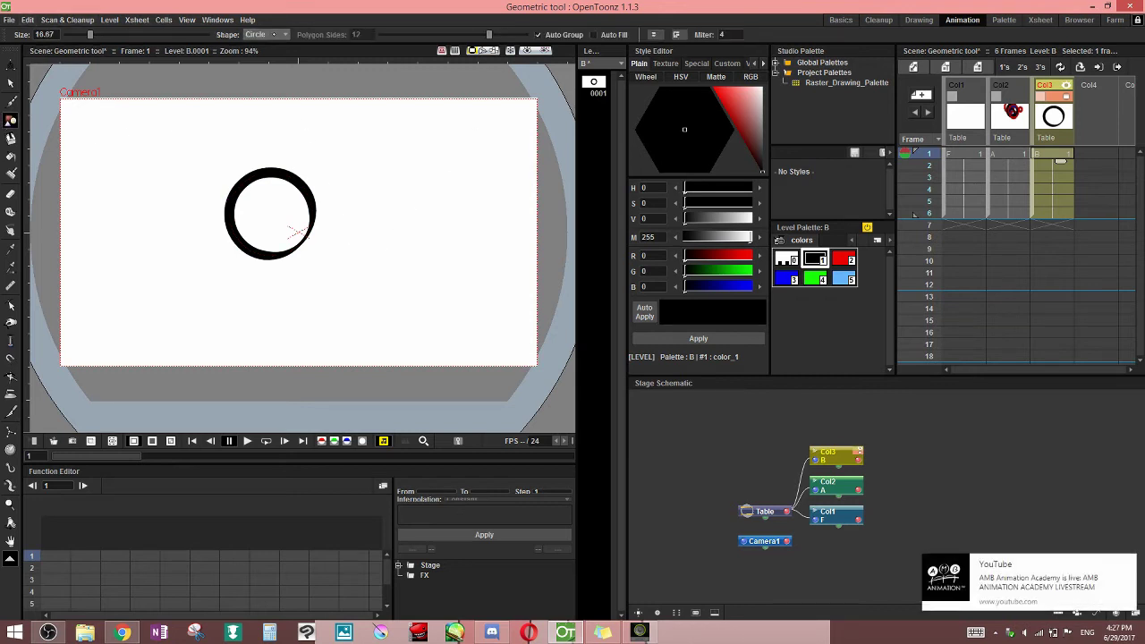
# Draw a second black circle to the upper right of the first one, keeping the Circle shape and Auto Group on
pyautogui.click(265, 34)
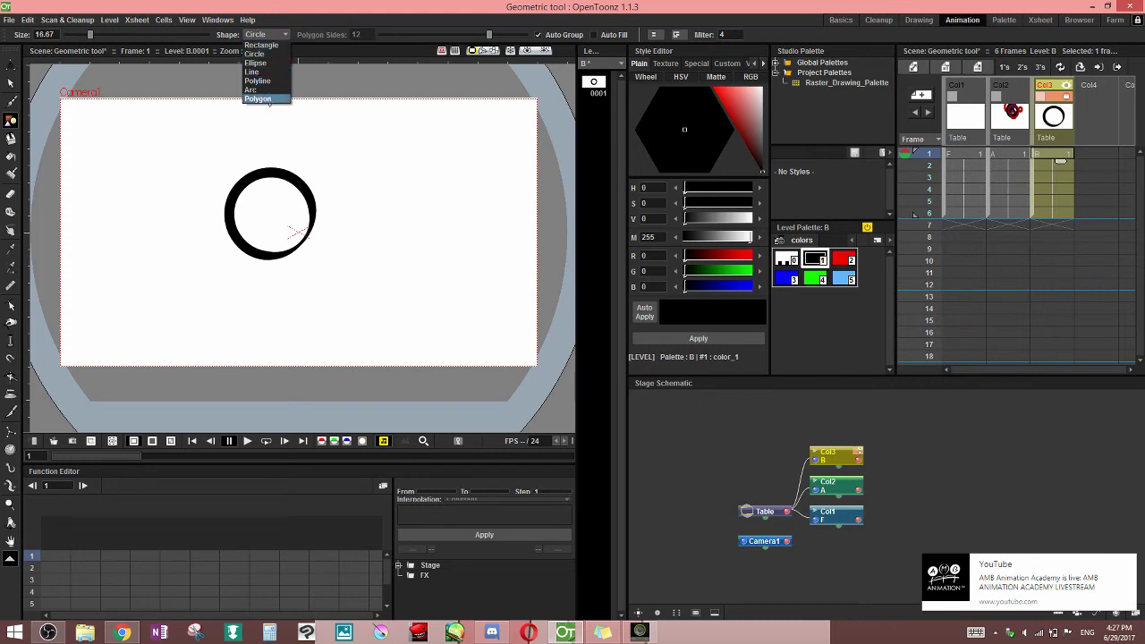
pyautogui.click(254, 54)
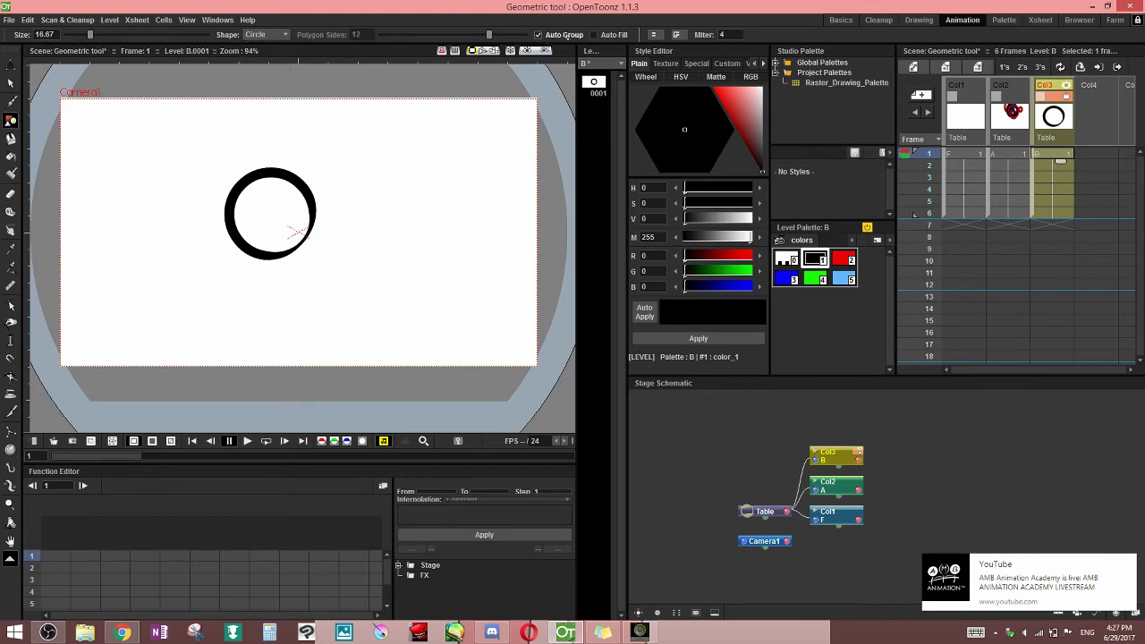
pyautogui.click(538, 34)
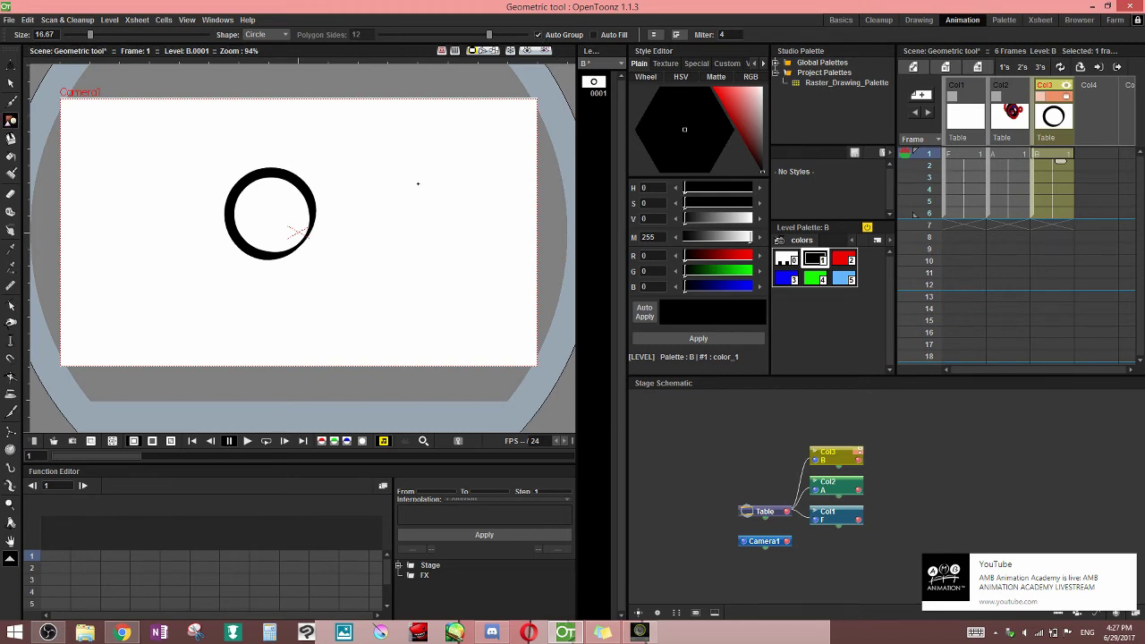
pyautogui.moveTo(378, 155); pyautogui.dragTo(419, 161)
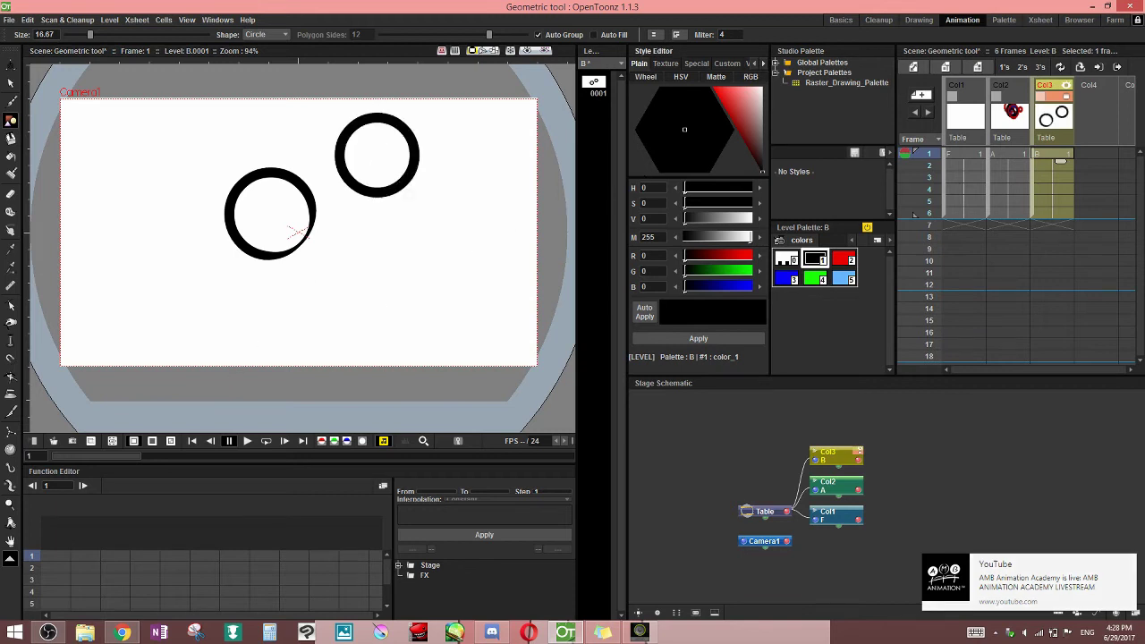
# Draw a closed black Polyline shape with a curved lower edge below the upper-right circle, keeping Auto Group on
pyautogui.click(267, 34)
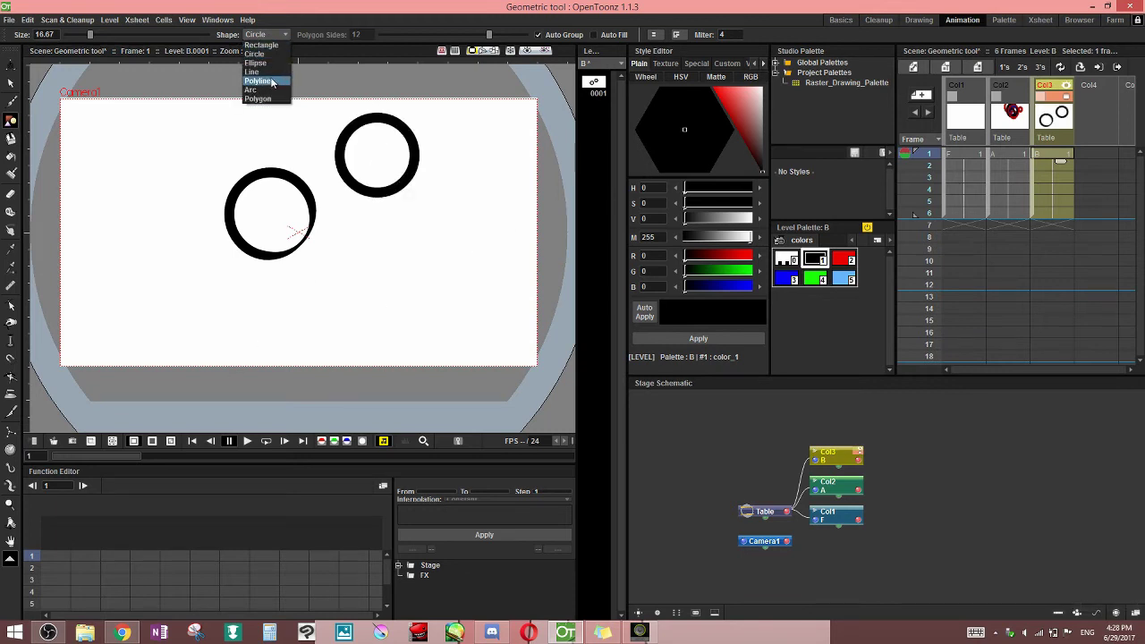
pyautogui.click(268, 79)
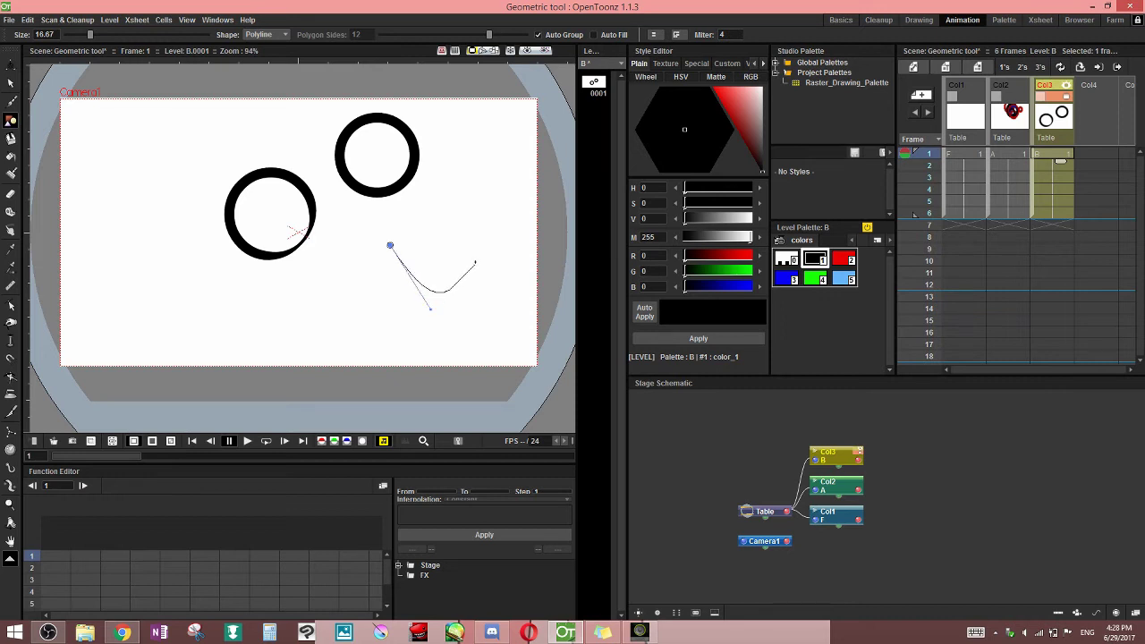
pyautogui.click(479, 259)
pyautogui.click(424, 221)
pyautogui.click(390, 244)
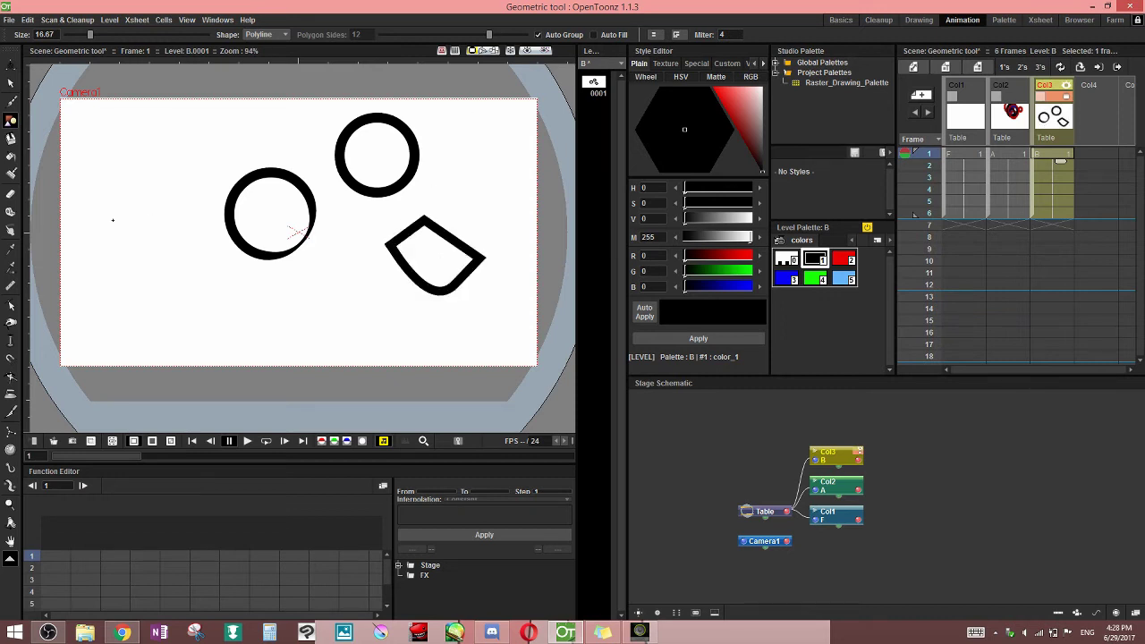
# Fill the upper-right circle with red style 2 and the closed polyline shape with green style 4
pyautogui.click(10, 140)
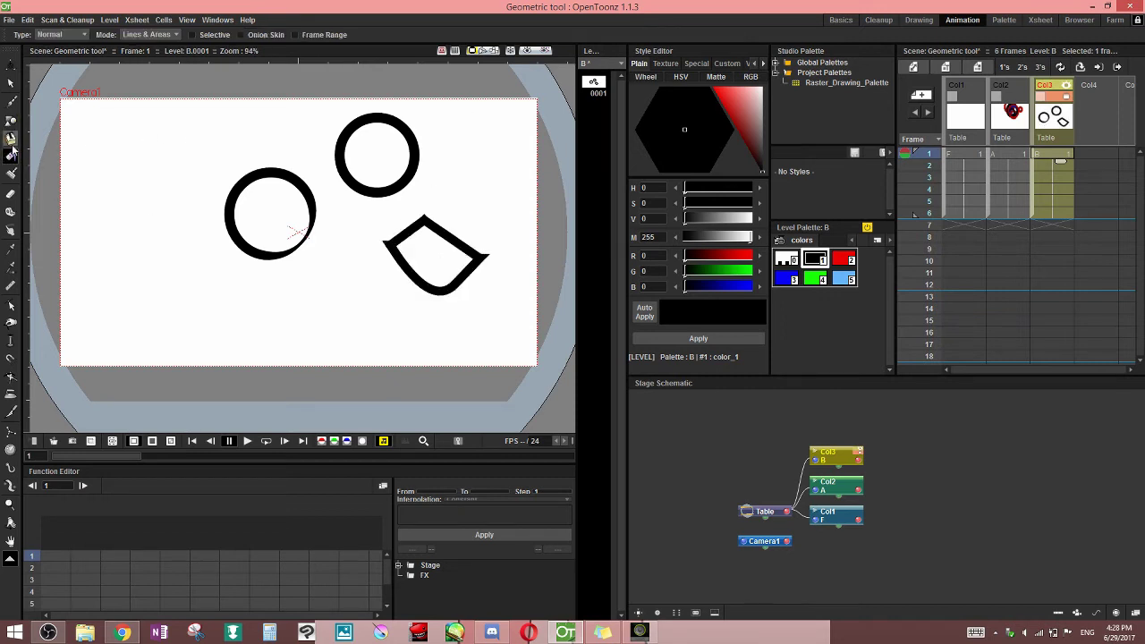
pyautogui.click(842, 260)
pyautogui.click(380, 141)
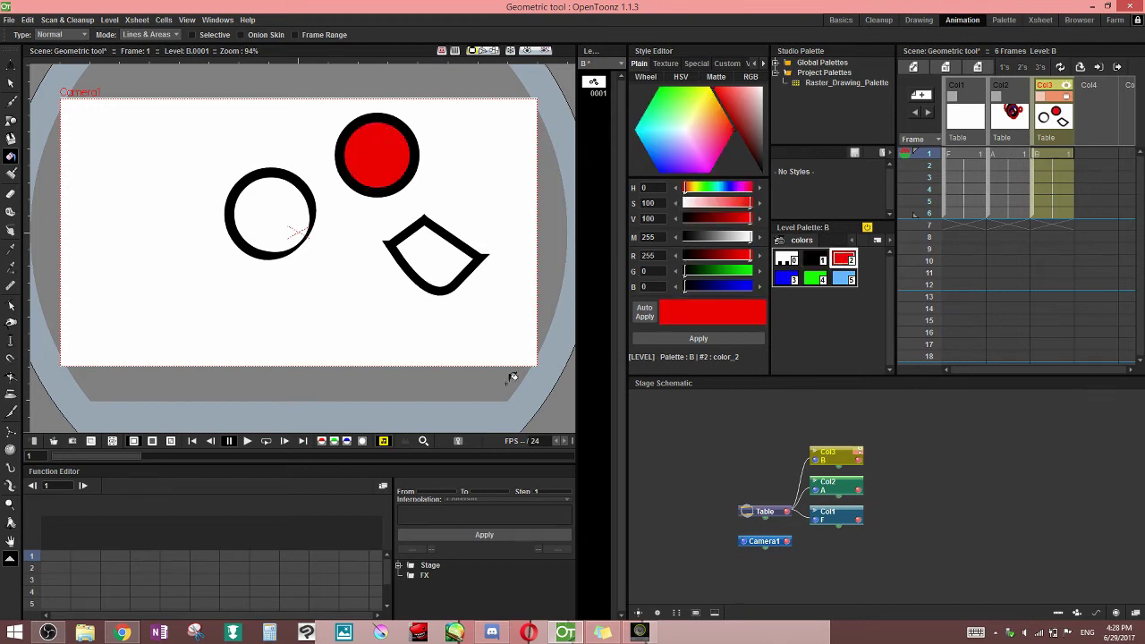
pyautogui.click(815, 279)
pyautogui.click(437, 253)
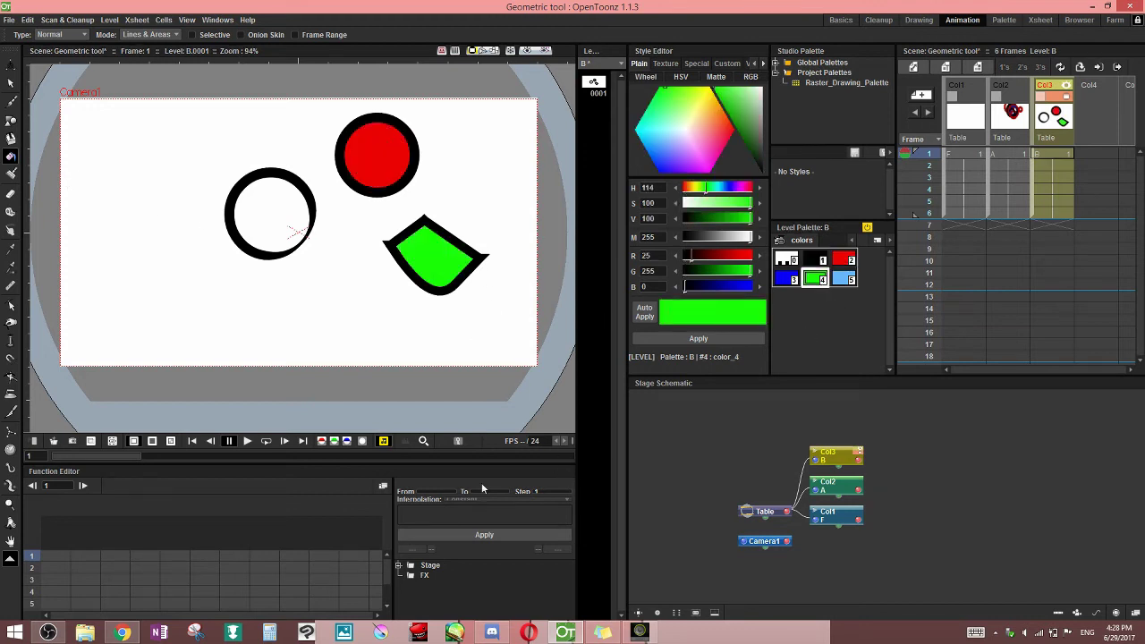
# Select the green-filled polyline shape and view its context commands, including Ungroup and Enter Group
pyautogui.press('s')
pyautogui.click(469, 235)
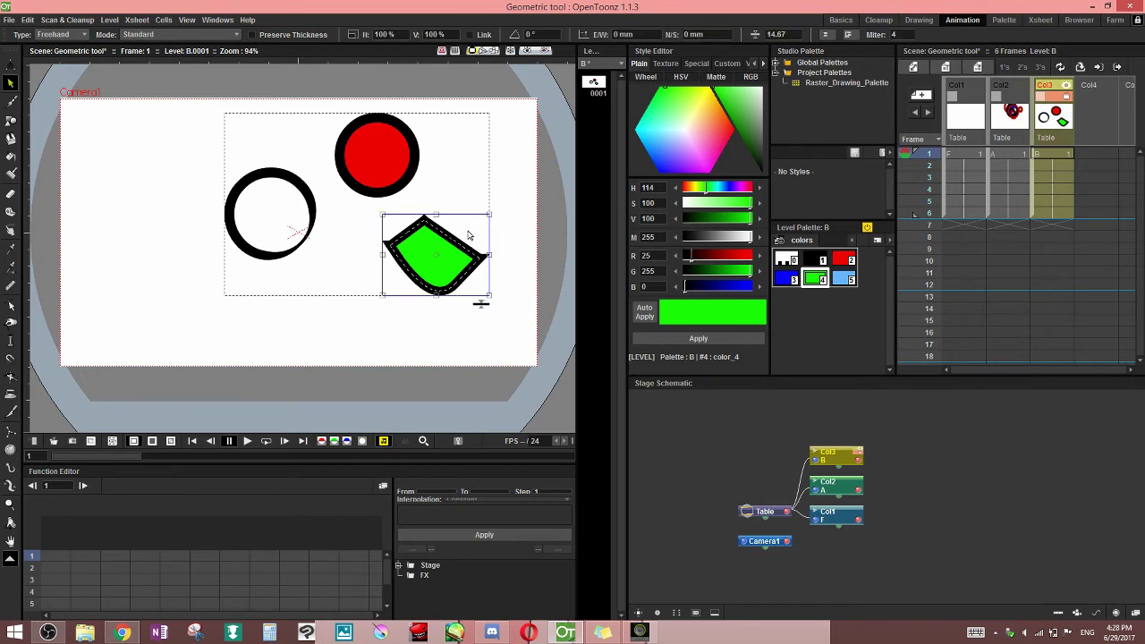
pyautogui.rightClick(450, 236)
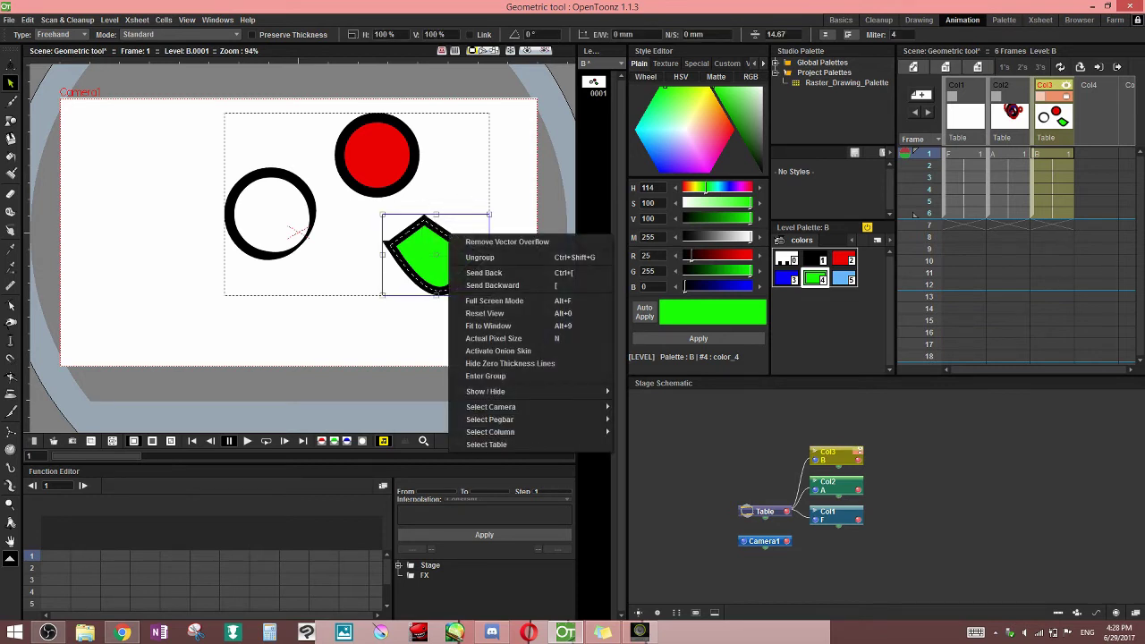
pyautogui.click(283, 238)
# Turn Auto Group off and draw a closed green Polyline shape to the left of the unfilled black circle
pyautogui.click(11, 120)
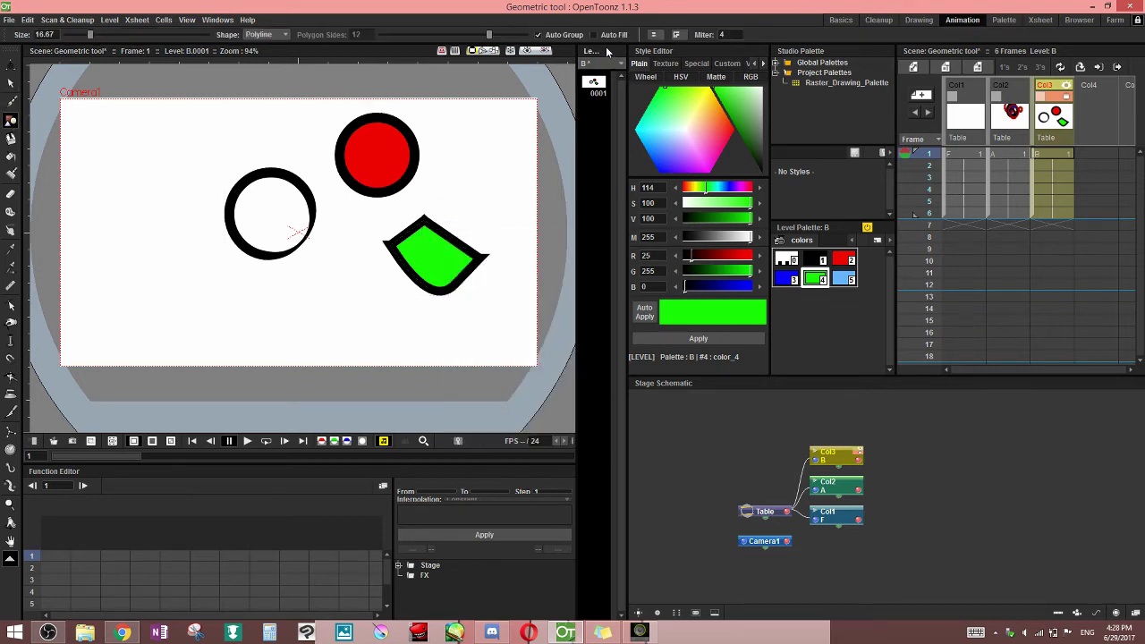
pyautogui.click(563, 36)
pyautogui.moveTo(144, 264); pyautogui.dragTo(148, 271)
pyautogui.click(191, 220)
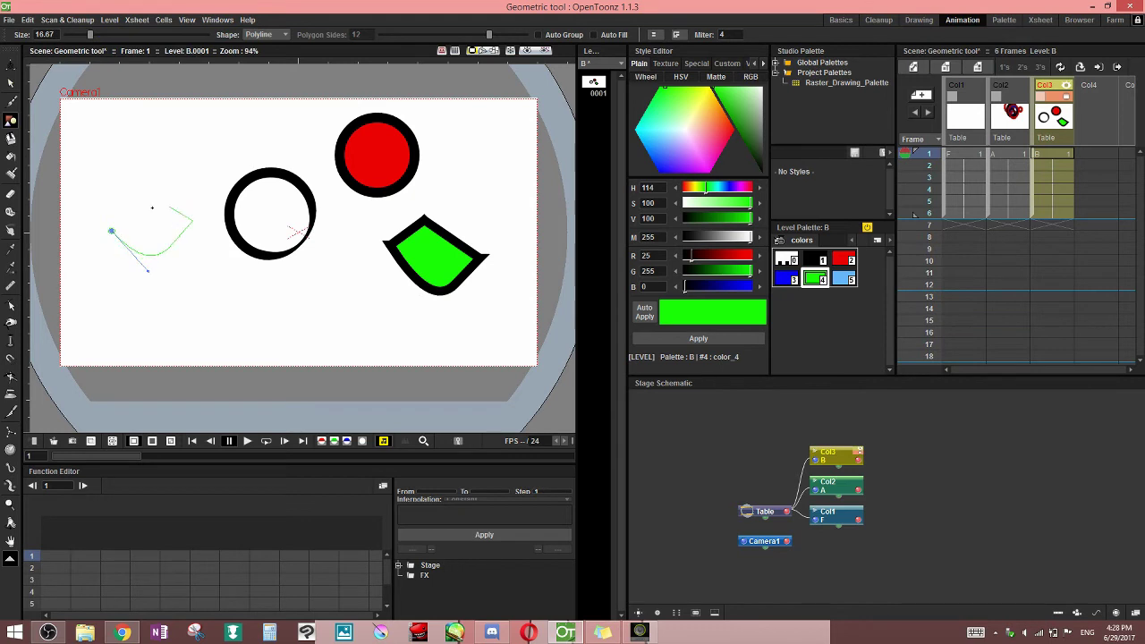
pyautogui.click(112, 230)
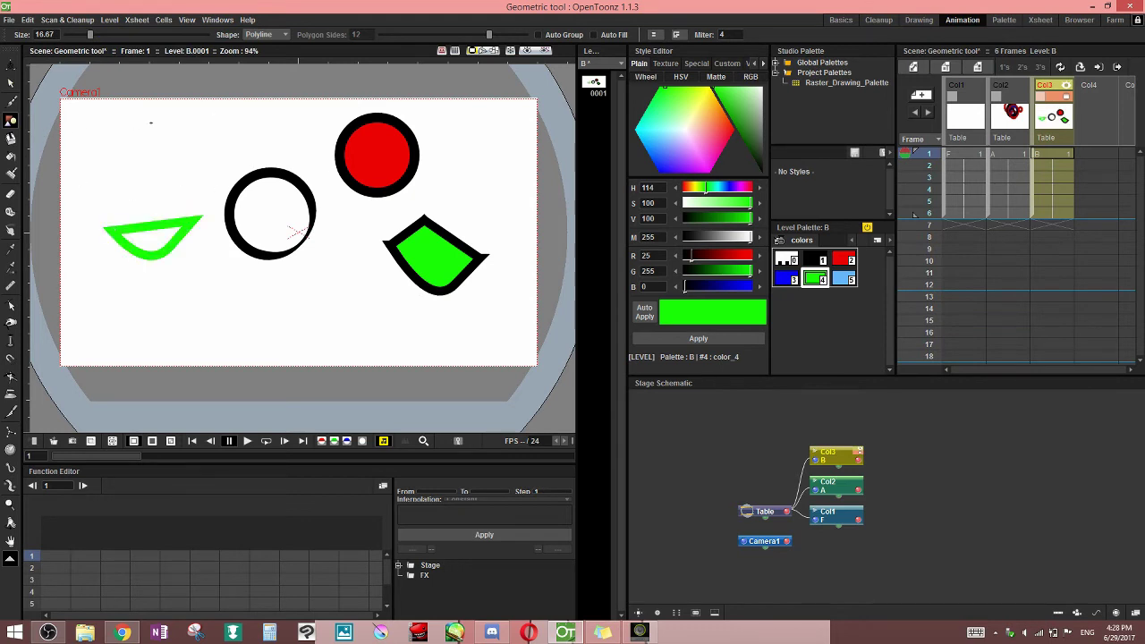
# Draw a tall green ellipse over the polyline and black circle, and a smaller one overlapping its upper right
pyautogui.click(265, 34)
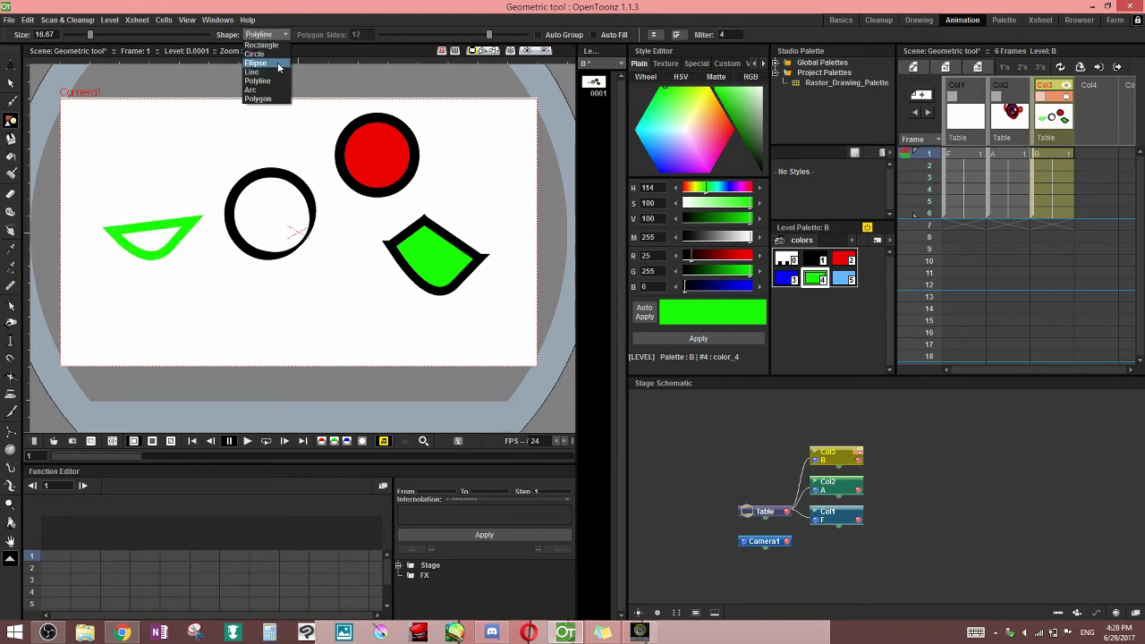
pyautogui.click(278, 64)
pyautogui.moveTo(169, 132); pyautogui.dragTo(265, 253)
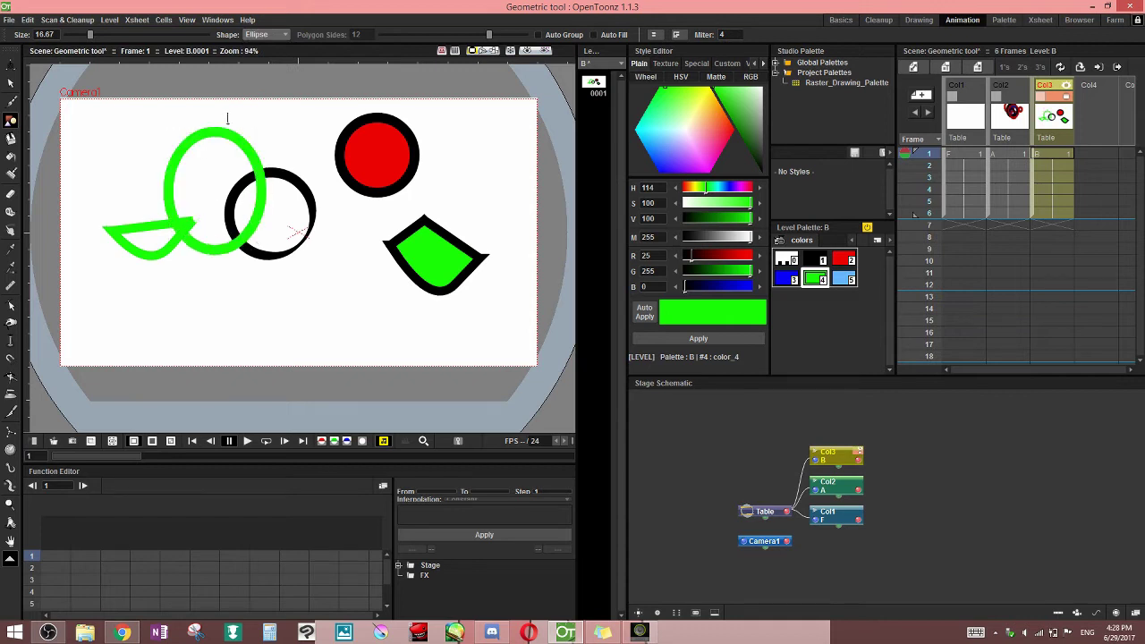
pyautogui.moveTo(227, 118); pyautogui.dragTo(292, 180)
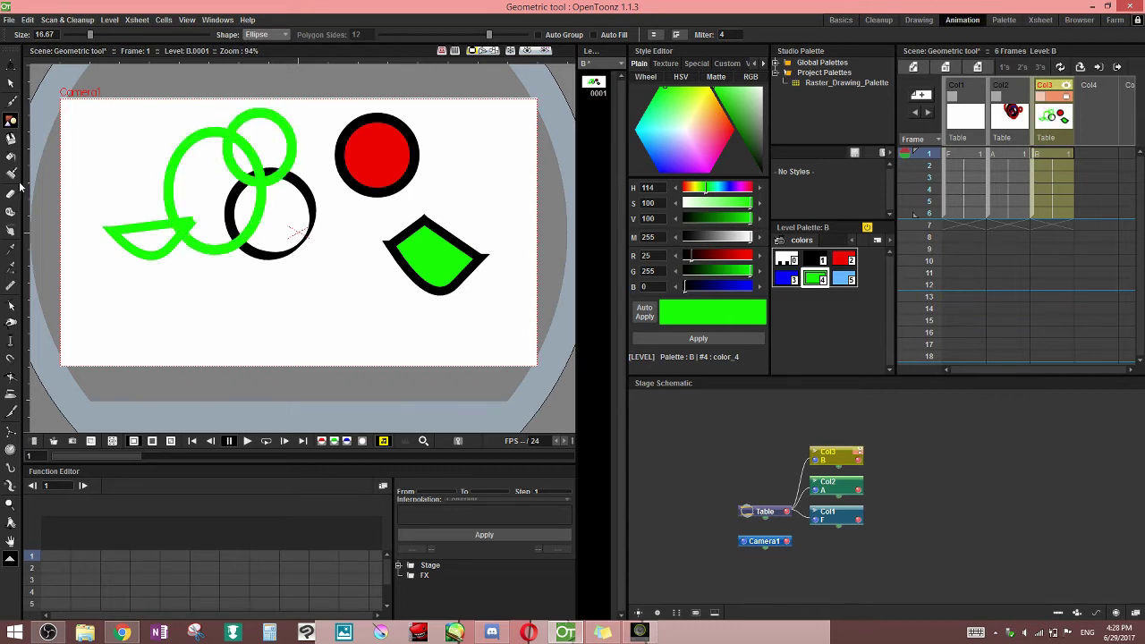
# Fill the area where the two green ellipses overlap with blue style 3
pyautogui.press('f')
pyautogui.click(787, 279)
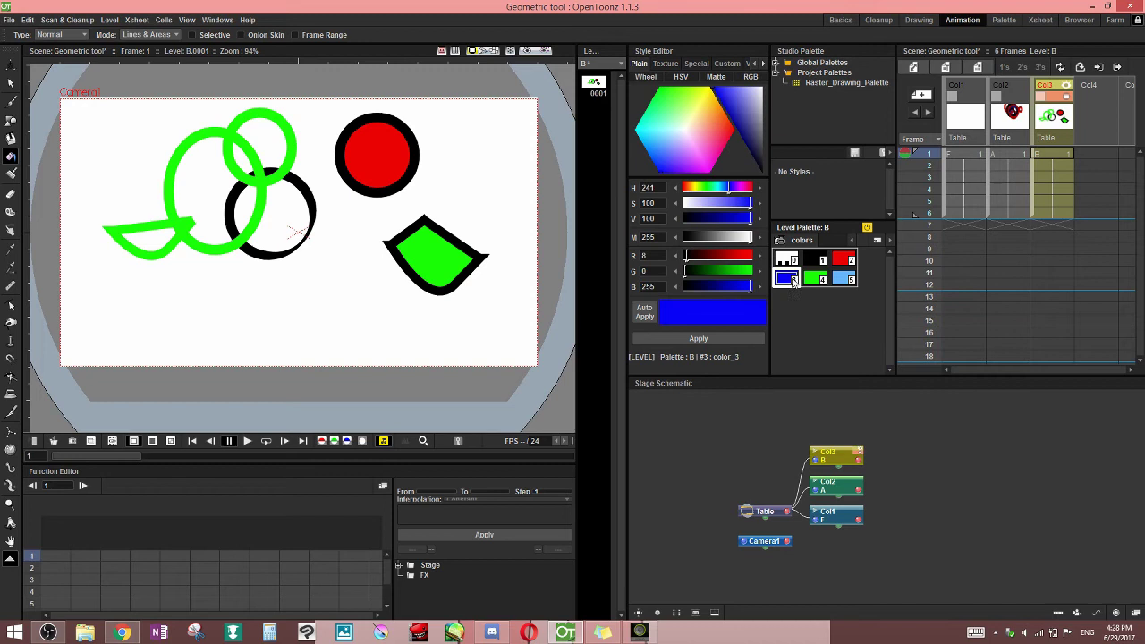
pyautogui.click(243, 156)
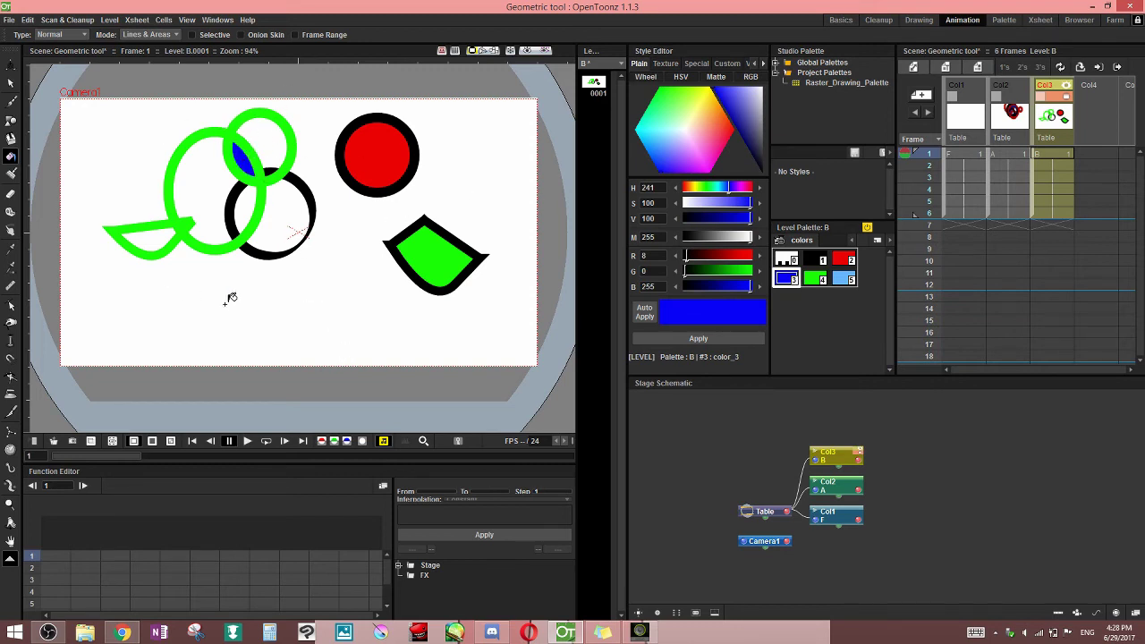
# Move the small green ellipse across the neighbouring ungrouped shapes with the Selection tool
pyautogui.click(11, 82)
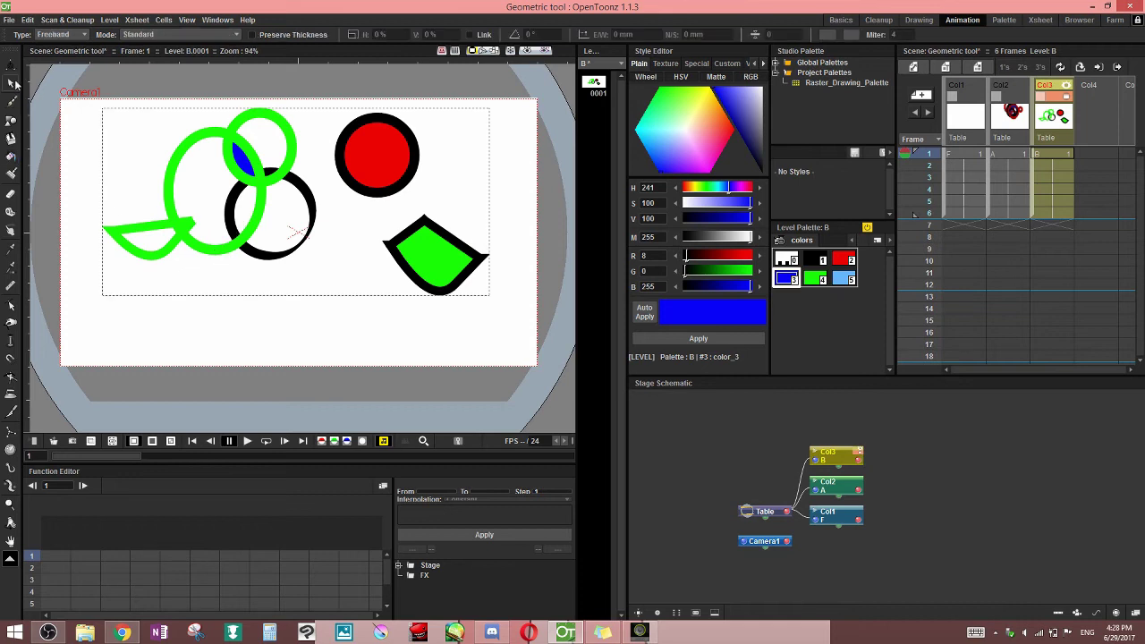
pyautogui.click(289, 141)
pyautogui.moveTo(291, 137); pyautogui.dragTo(292, 279)
pyautogui.click(228, 144)
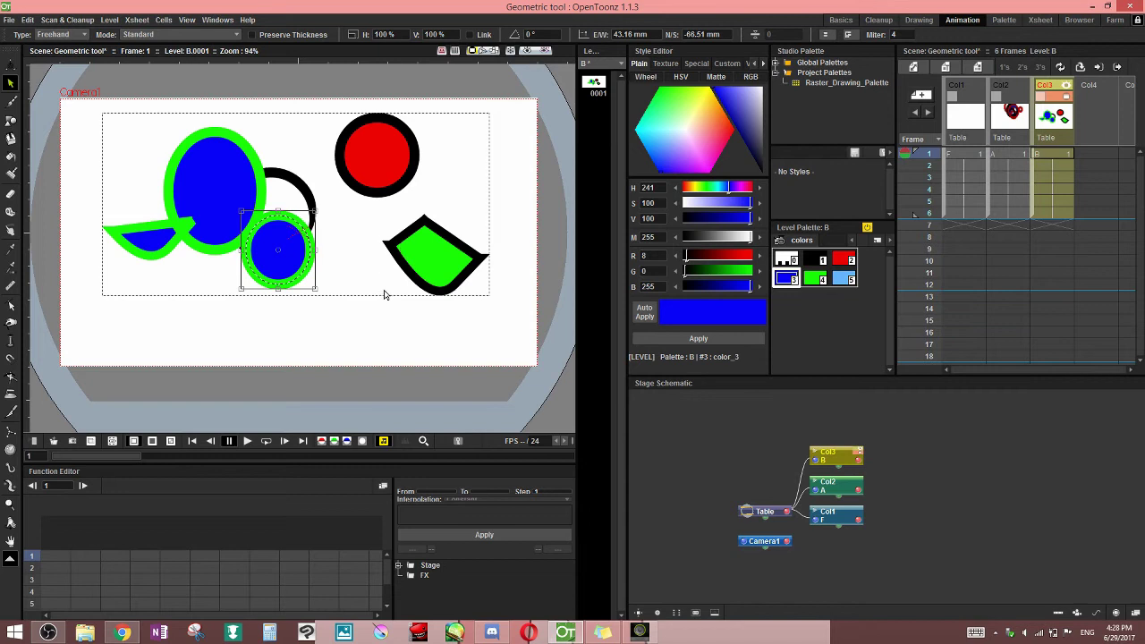
# Undo the moves and blue fills, along with both green ellipses and the green polyline outline
pyautogui.hotkey('ctrl', 'z')
pyautogui.hotkey('ctrl', 'z')
pyautogui.hotkey('ctrl', 'z')
pyautogui.hotkey('ctrl', 'z')
pyautogui.hotkey('ctrl', 'z')
pyautogui.hotkey('ctrl', 'z')
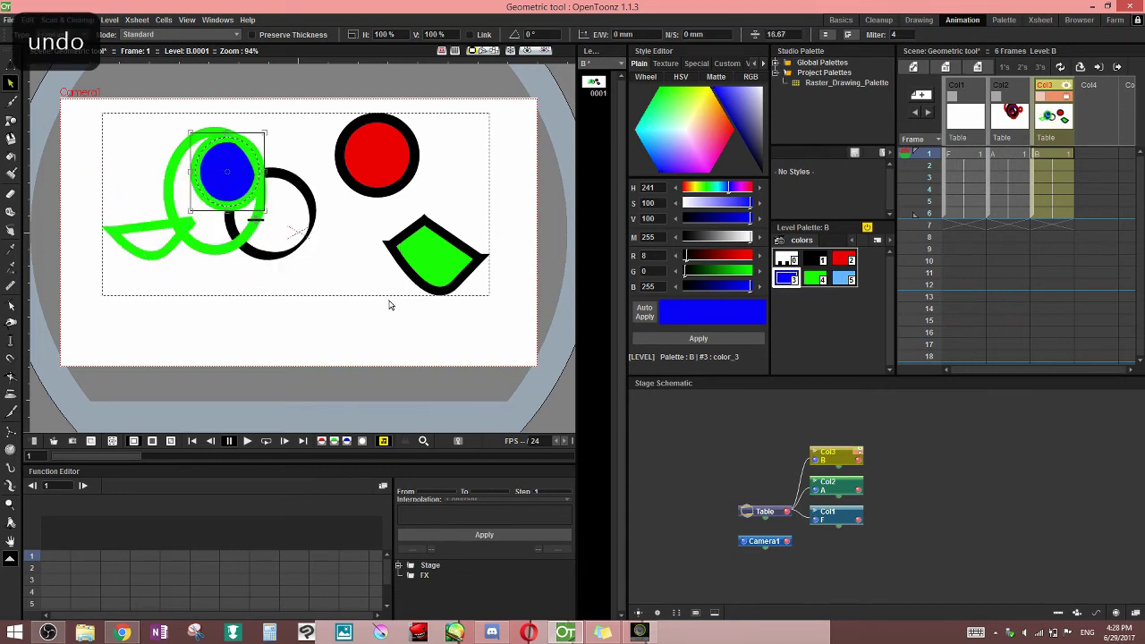
pyautogui.hotkey('ctrl', 'z')
pyautogui.hotkey('ctrl', 'z')
pyautogui.hotkey('ctrl', 'z')
pyautogui.hotkey('ctrl', 'z')
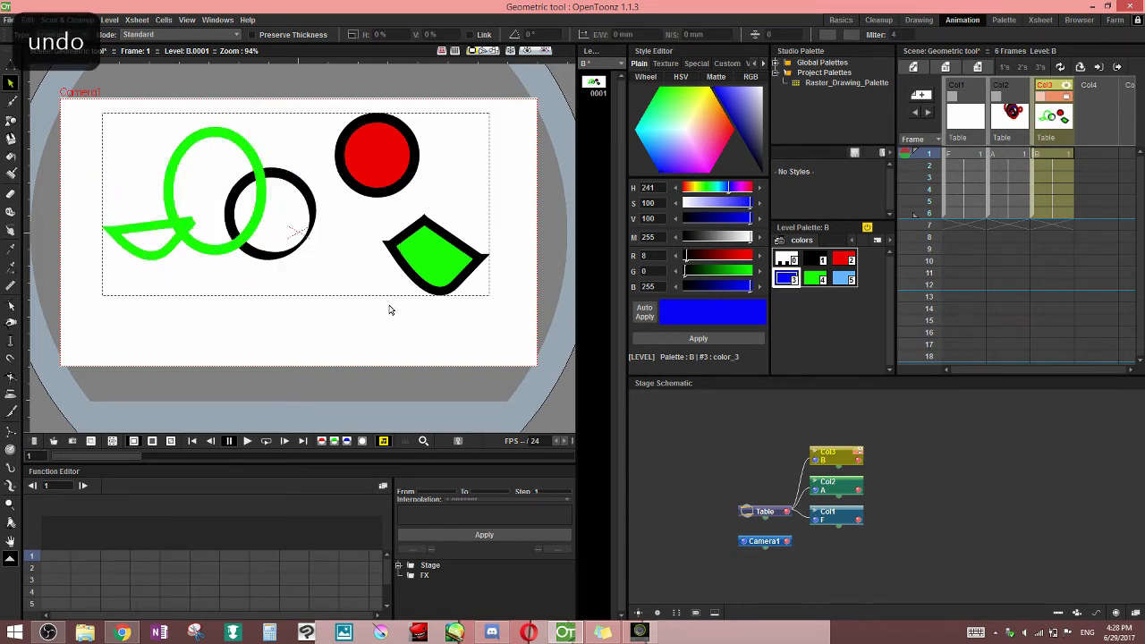
pyautogui.hotkey('ctrl', 'z')
# Draw three overlapping blue ellipses in the canvas's upper-left area with Auto Group on
pyautogui.click(11, 121)
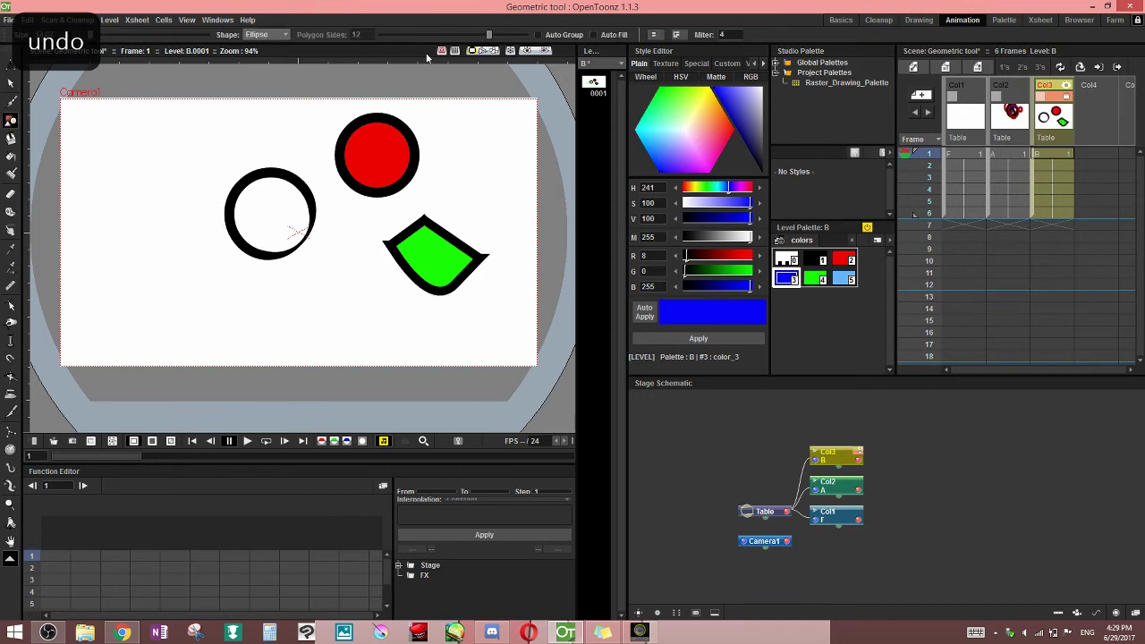
pyautogui.moveTo(90, 150); pyautogui.dragTo(152, 240)
pyautogui.moveTo(122, 185); pyautogui.dragTo(193, 241)
pyautogui.moveTo(88, 130); pyautogui.dragTo(158, 173)
# Fill the tall blue-outlined ellipse red and the two ellipses overlapping it green
pyautogui.press('f')
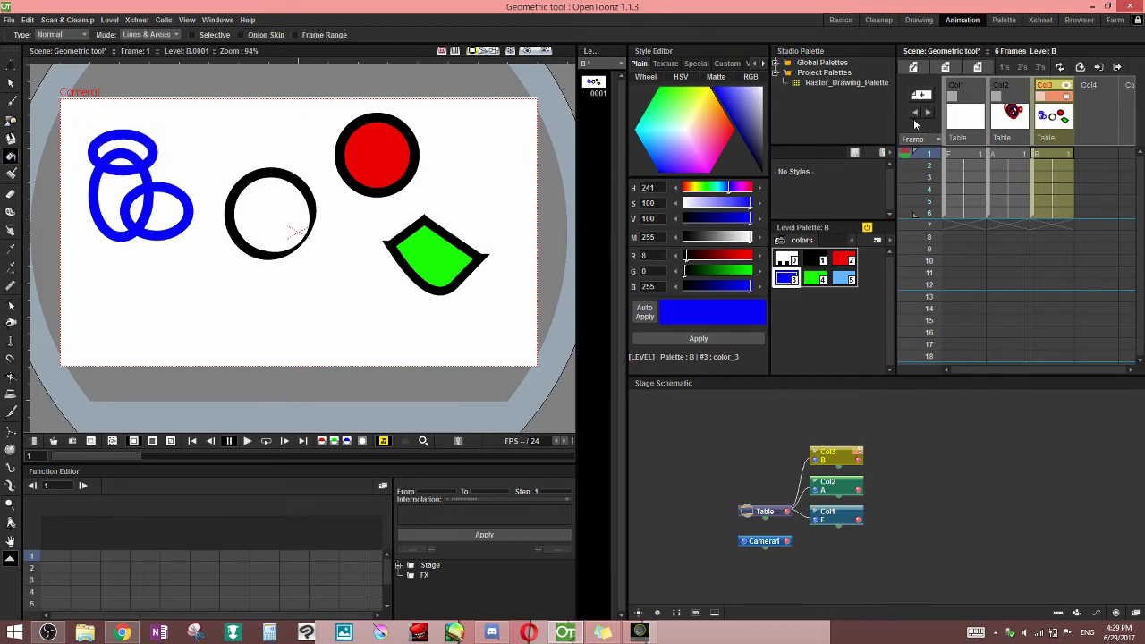
pyautogui.click(815, 278)
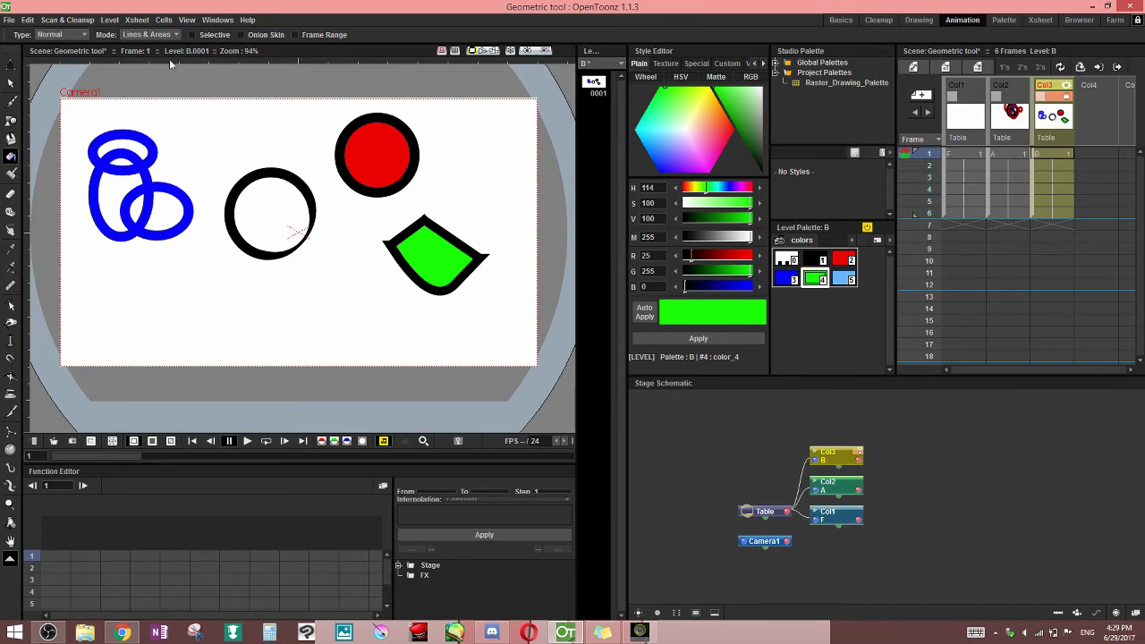
pyautogui.click(125, 147)
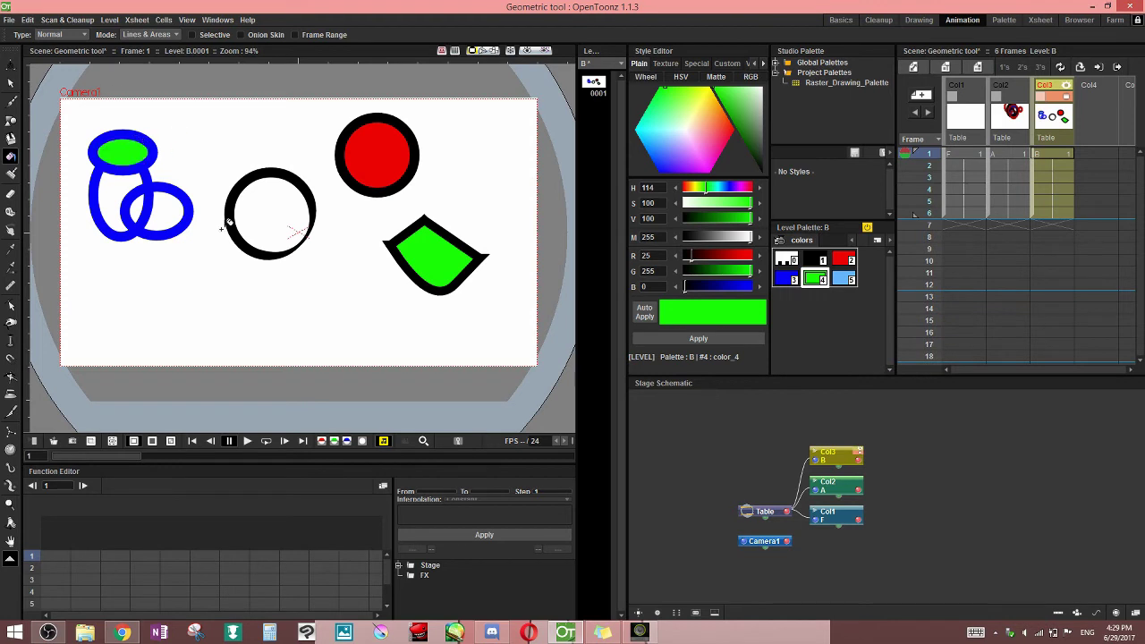
pyautogui.click(842, 259)
pyautogui.click(114, 192)
pyautogui.click(815, 278)
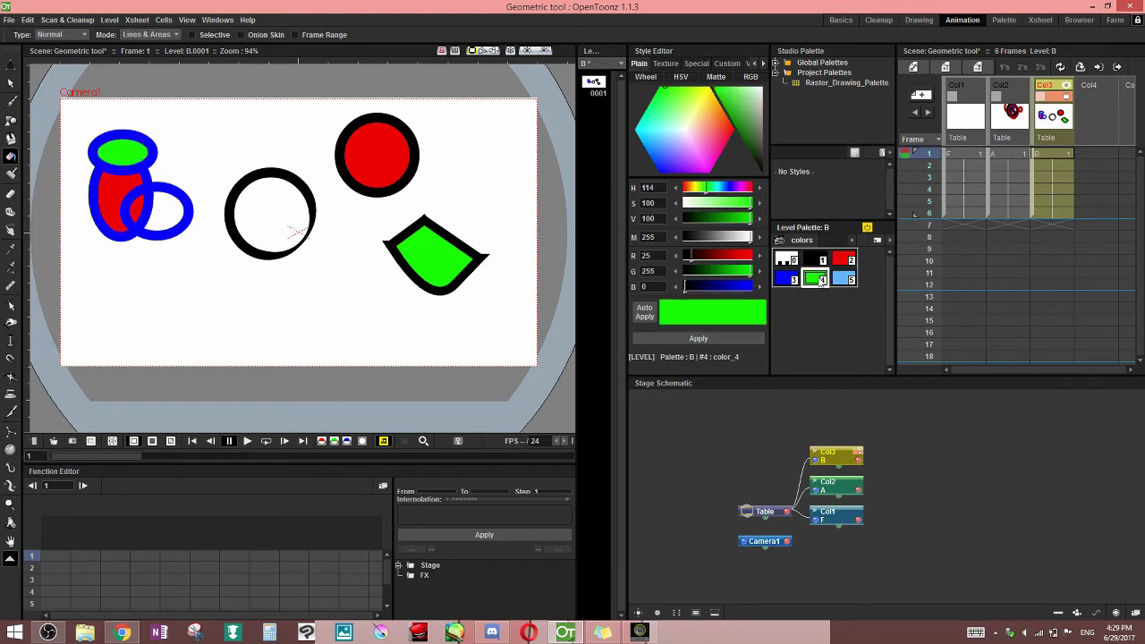
pyautogui.click(167, 211)
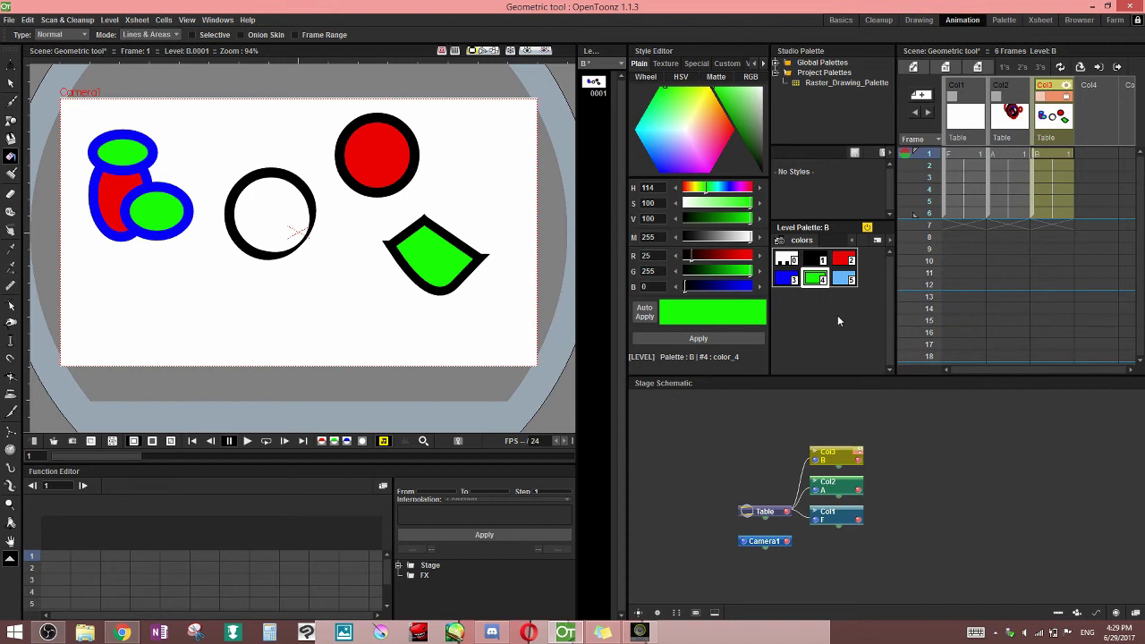
# Enable Auto Fill together with Auto Group and draw a small green ellipse below the canvas centre
pyautogui.click(10, 120)
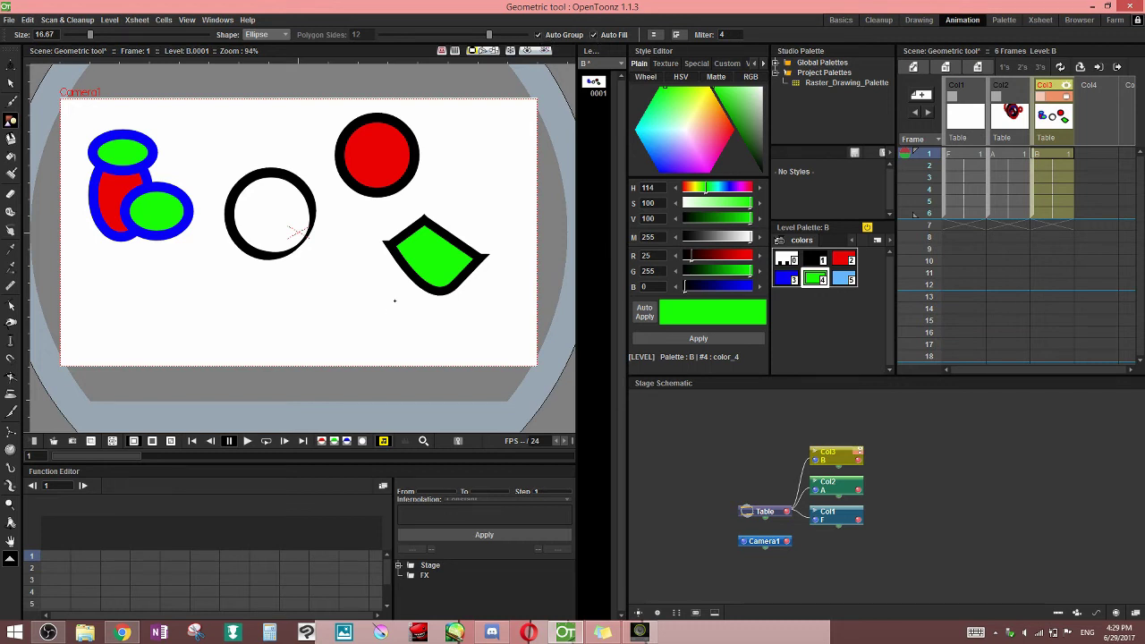
pyautogui.click(593, 34)
pyautogui.click(539, 34)
pyautogui.click(592, 35)
pyautogui.moveTo(311, 269); pyautogui.dragTo(362, 325)
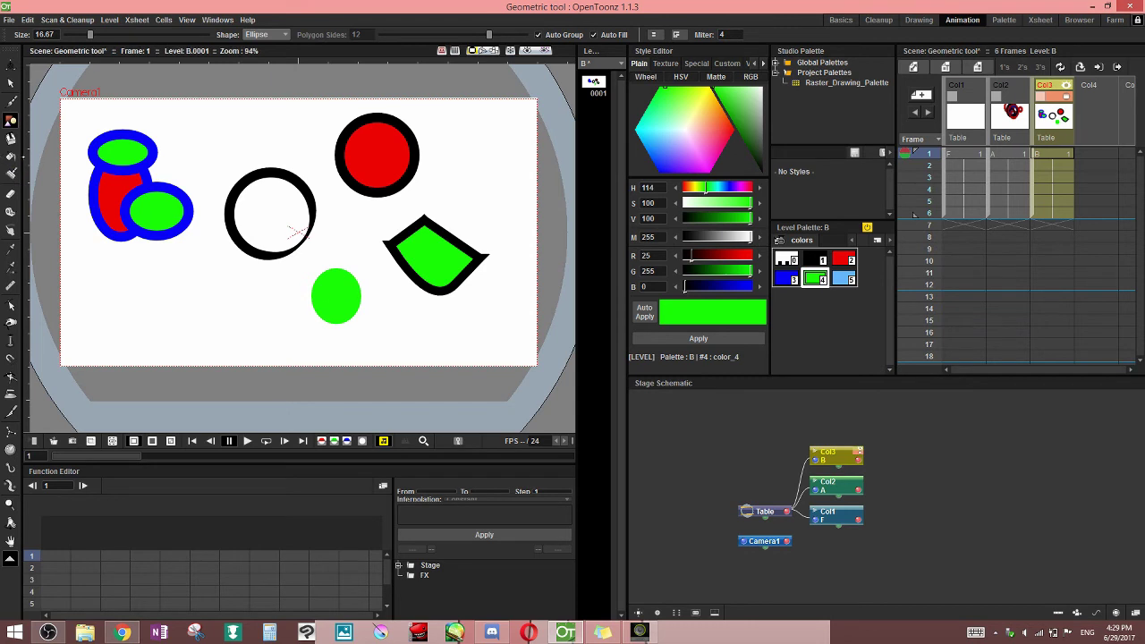
# Fill the interior of the small auto-filled ellipse with blue style 3
pyautogui.press('f')
pyautogui.click(785, 278)
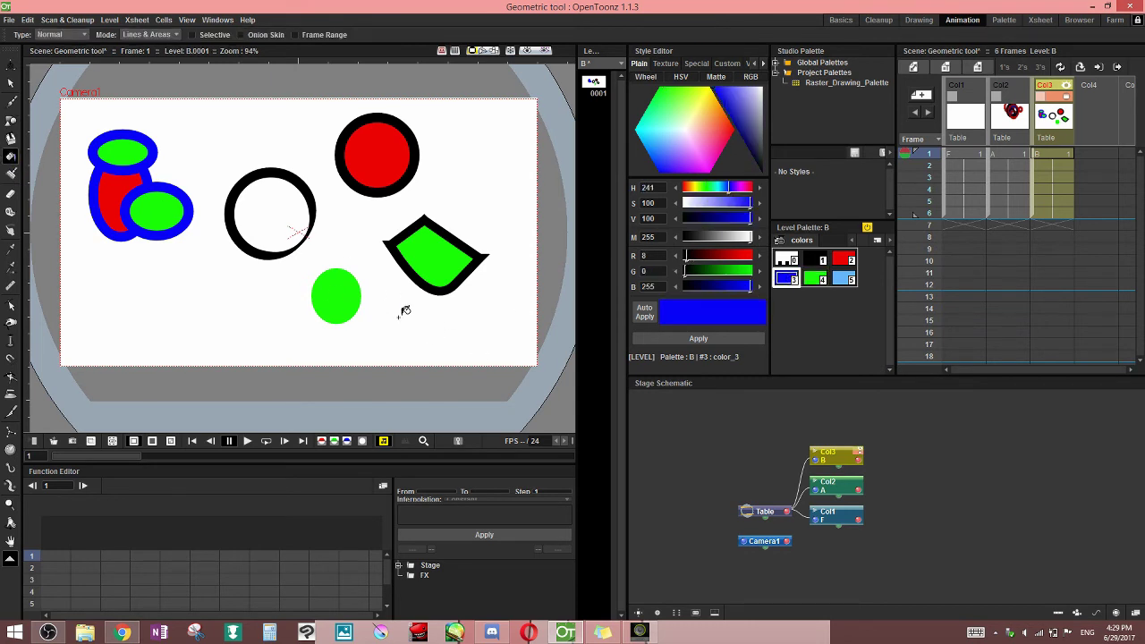
pyautogui.click(339, 291)
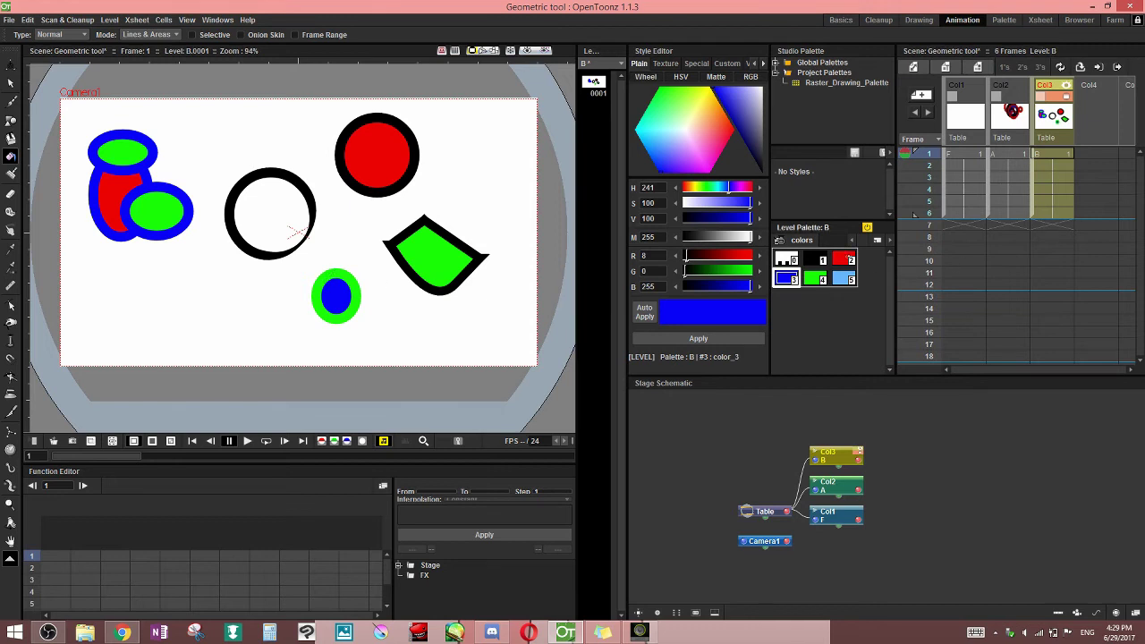
# Recolour the small ellipse below the canvas centre with a red outline and a green interior
pyautogui.click(841, 260)
pyautogui.click(339, 289)
pyautogui.click(354, 287)
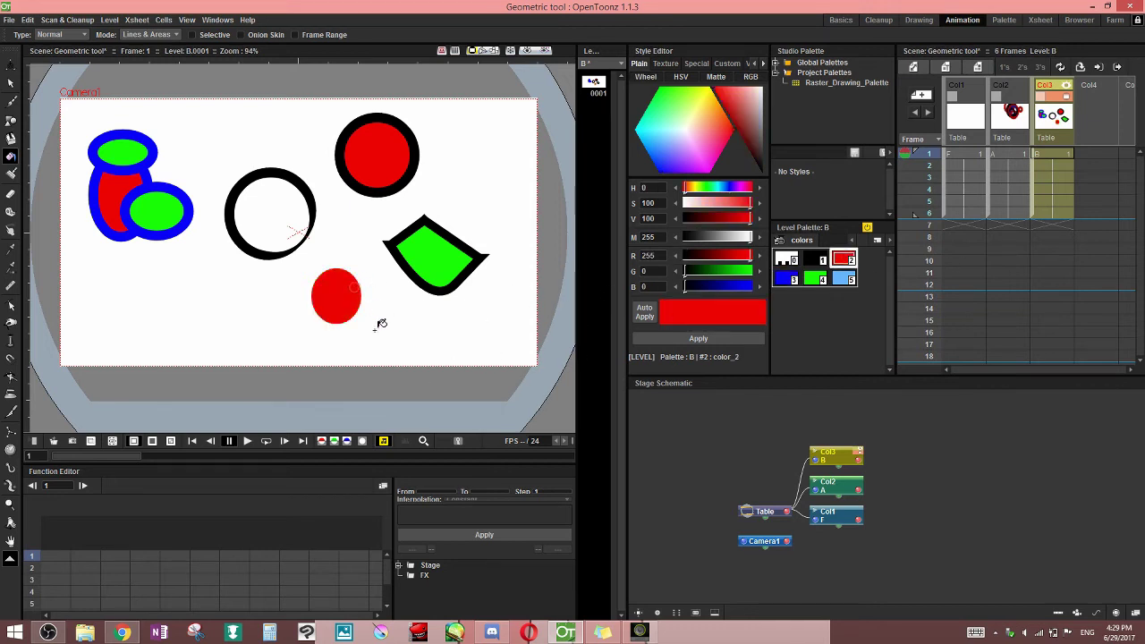
pyautogui.click(335, 295)
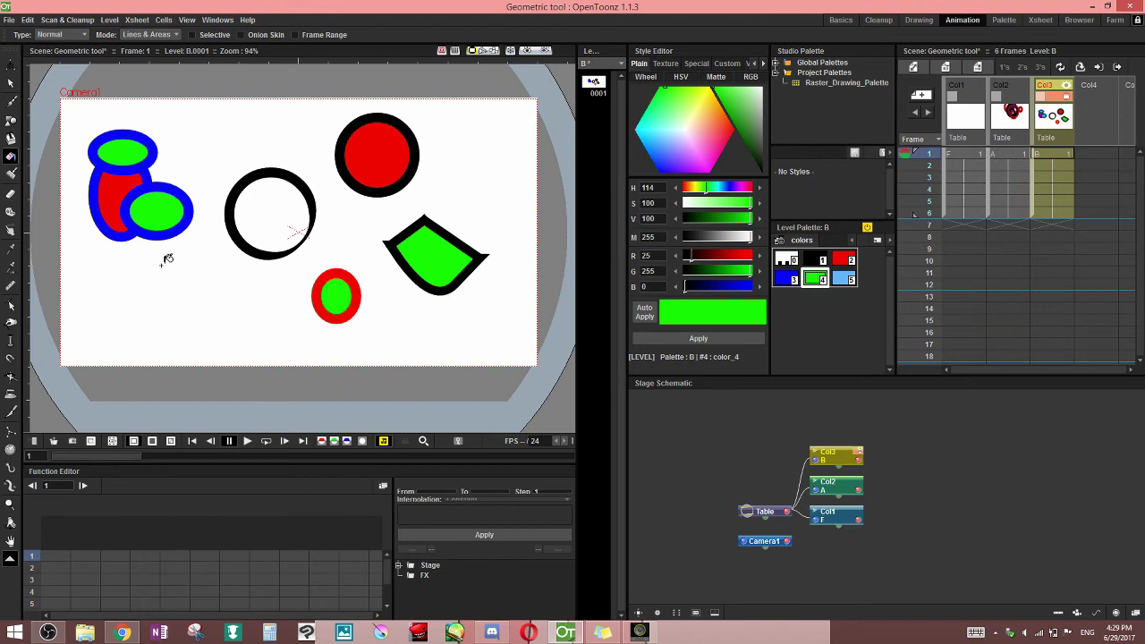
# Draw a wide auto-filled green ellipse below the three blue-outlined ellipses and switch to the Selection tool
pyautogui.click(11, 119)
pyautogui.moveTo(101, 266); pyautogui.dragTo(218, 328)
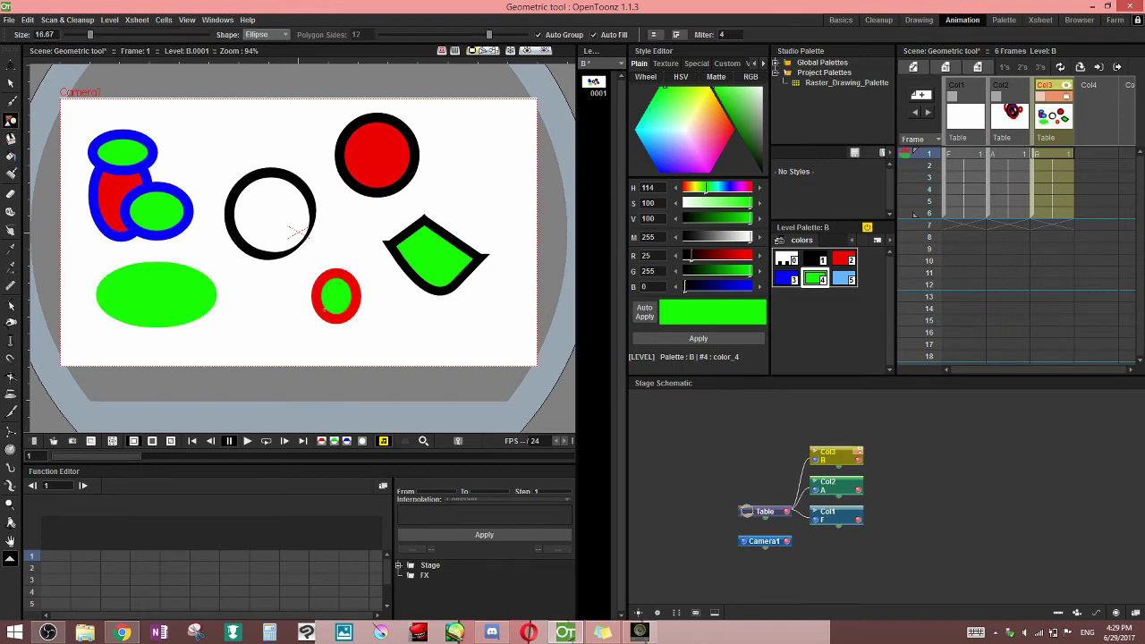
pyautogui.hotkey('ctrl', 'z')
pyautogui.click(1059, 160)
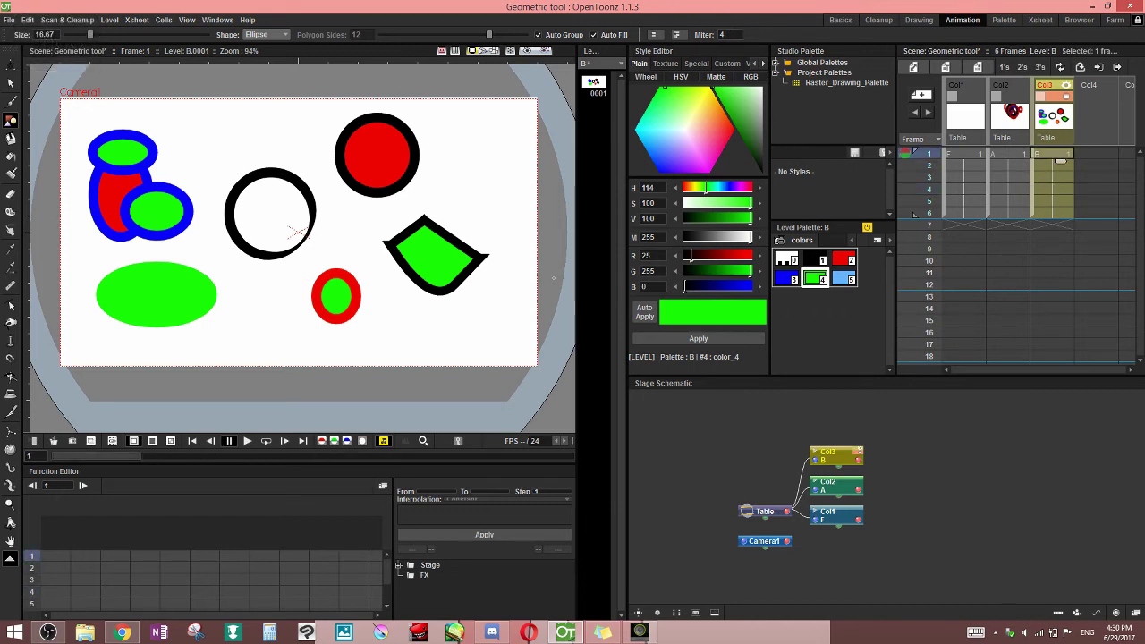
pyautogui.click(11, 83)
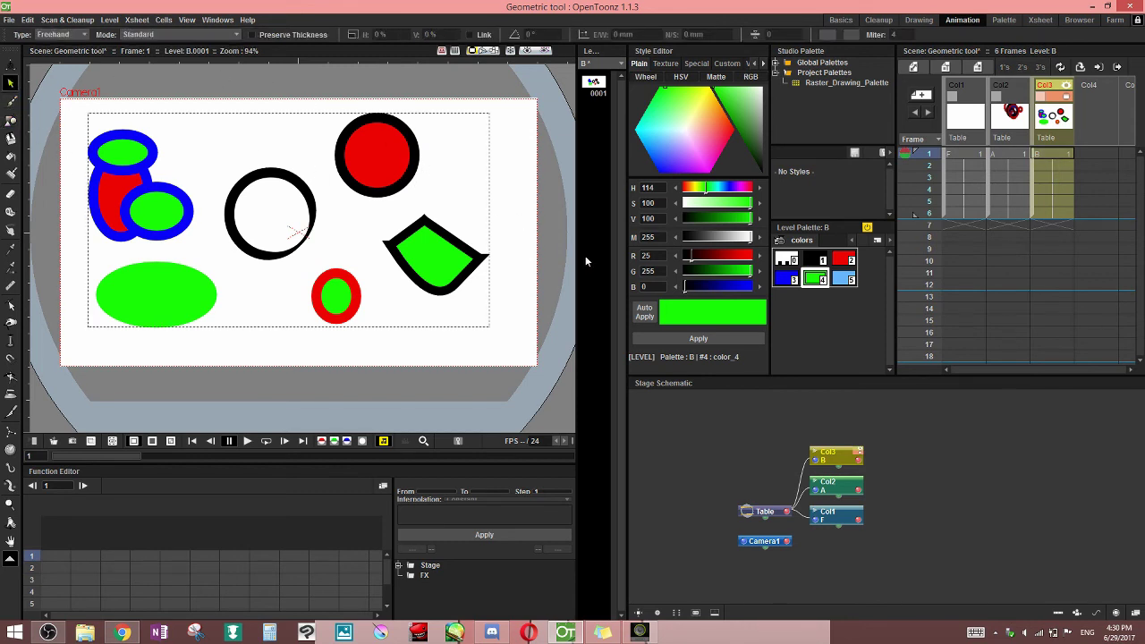
# Draw a sharp-cornered green rectangle with the Geometric tool and a miter join, beside the red circle
pyautogui.click(11, 120)
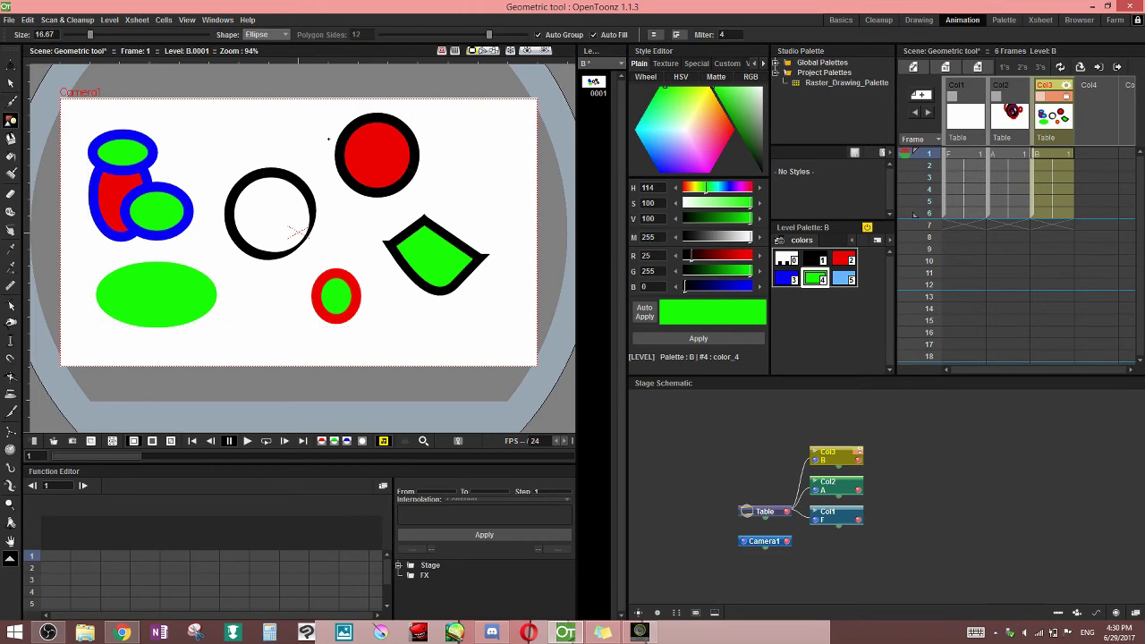
pyautogui.scroll(6, 369, 324)
pyautogui.press('space')
pyautogui.moveTo(414, 259); pyautogui.dragTo(360, 359)
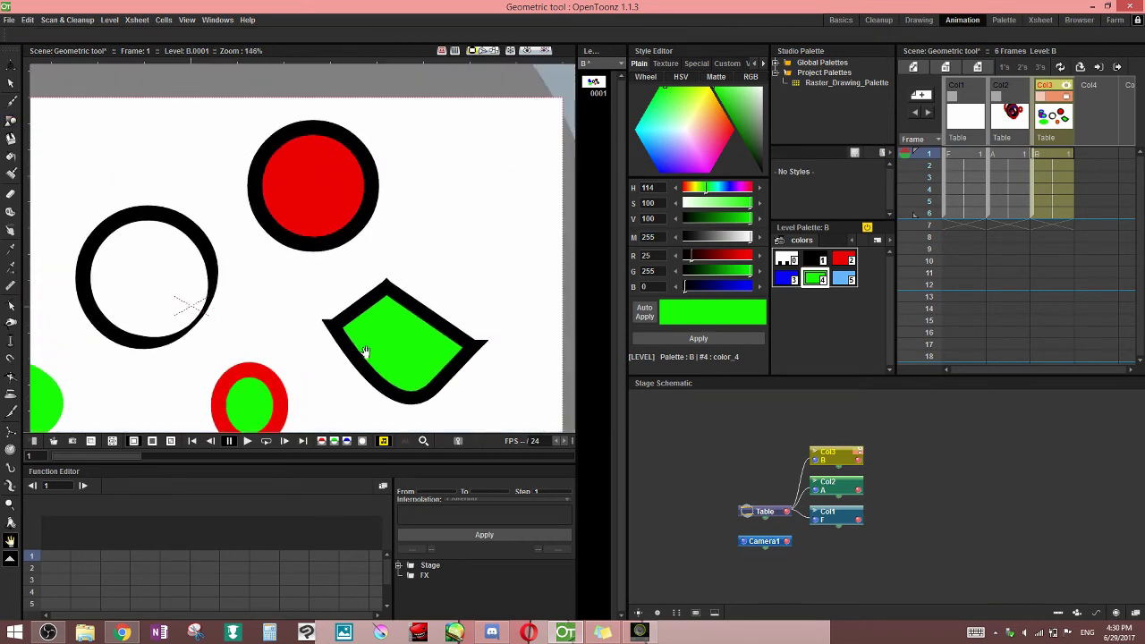
pyautogui.scroll(1, 470, 216)
pyautogui.scroll(1, 474, 218)
pyautogui.press('space')
pyautogui.moveTo(442, 233); pyautogui.dragTo(384, 286)
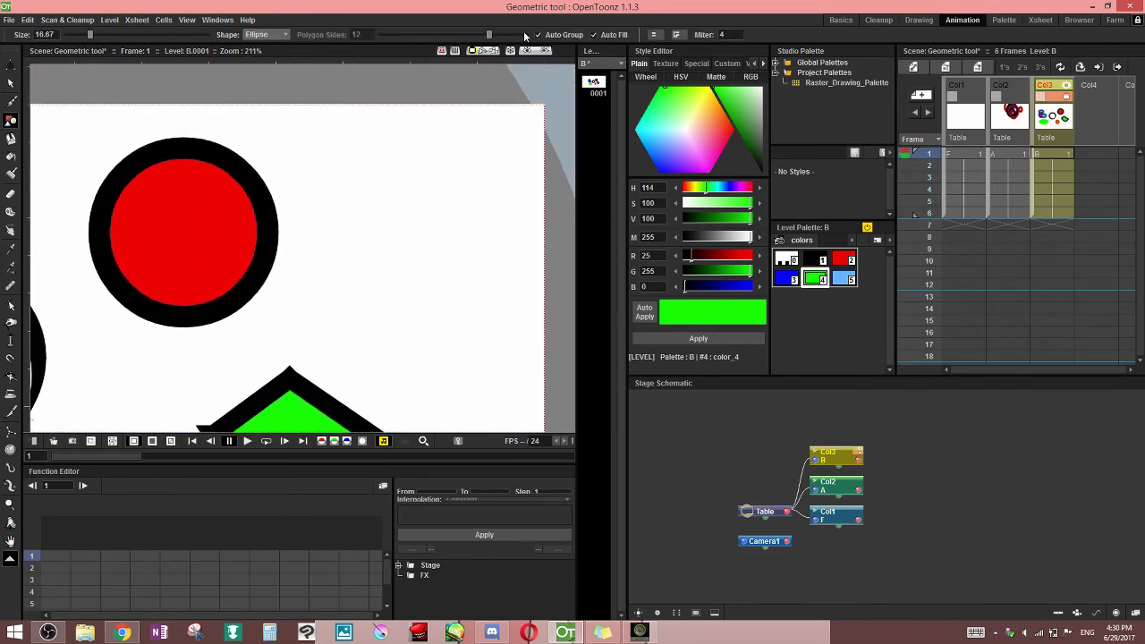
pyautogui.click(264, 34)
pyautogui.click(261, 44)
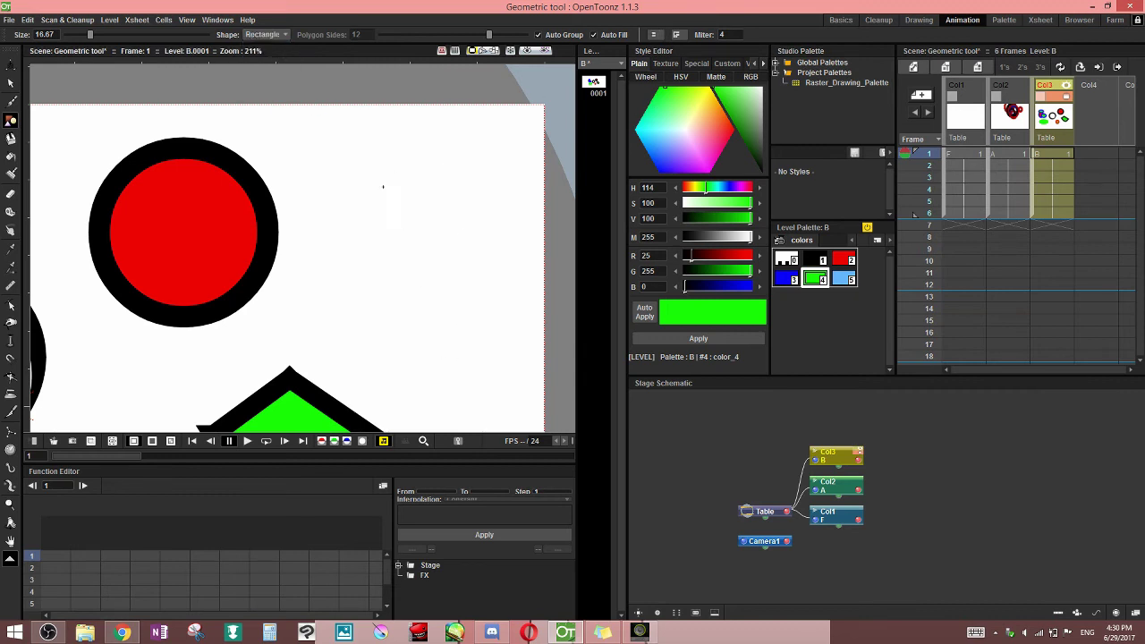
pyautogui.click(676, 36)
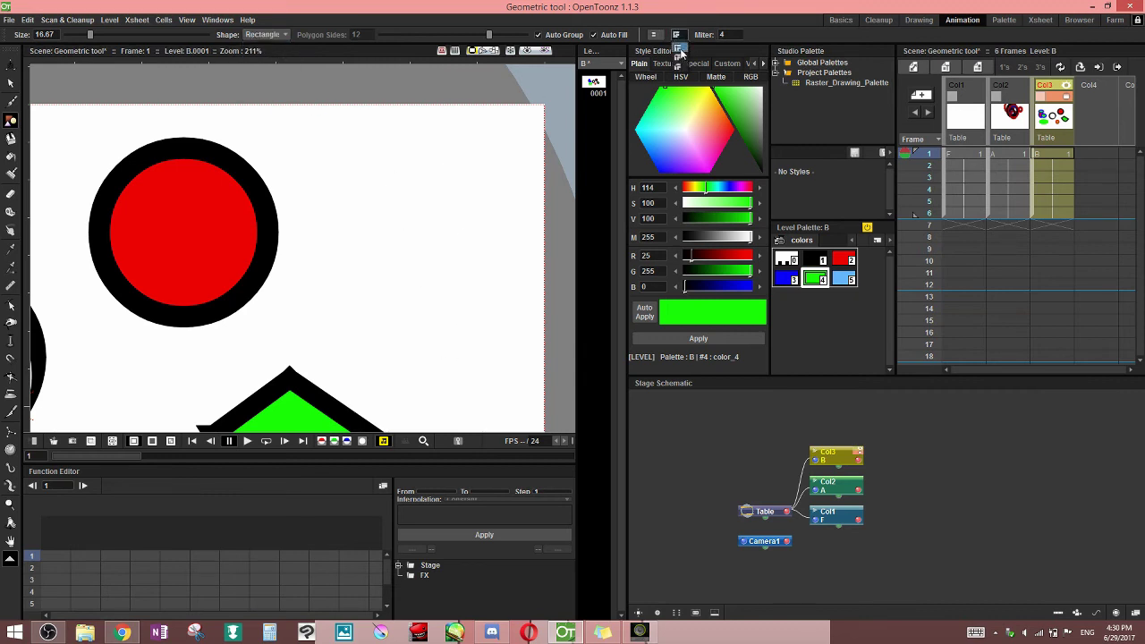
pyautogui.click(677, 52)
pyautogui.moveTo(376, 181); pyautogui.dragTo(502, 337)
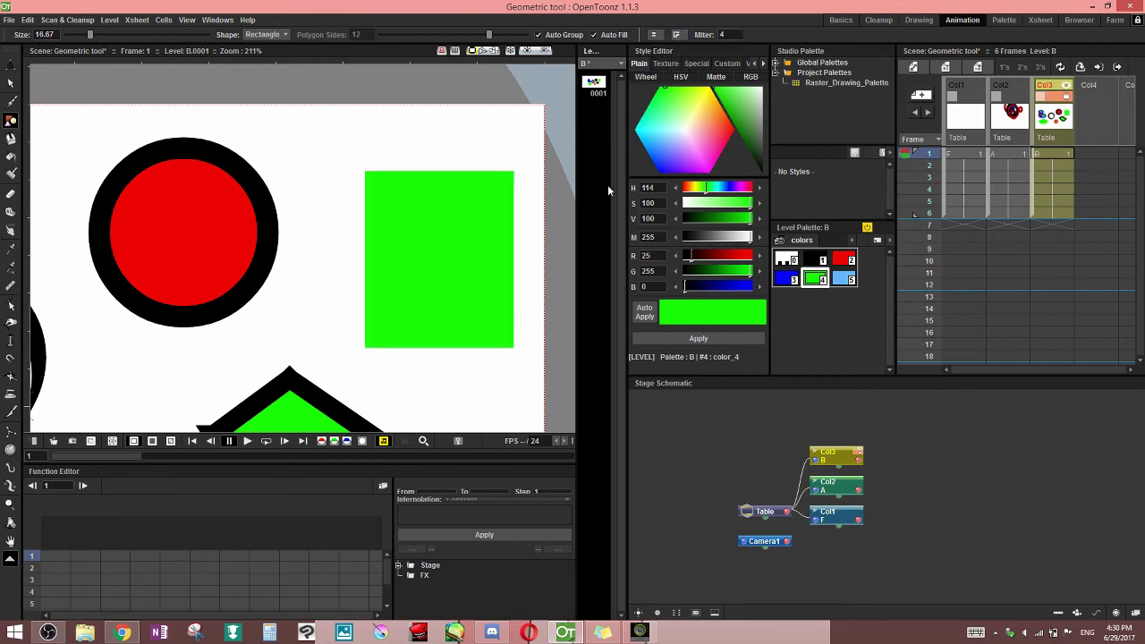
# Move the black-outlined red circle about 106 mm left so it overlaps the unfilled black circle
pyautogui.moveTo(318, 308); pyautogui.dragTo(408, 265)
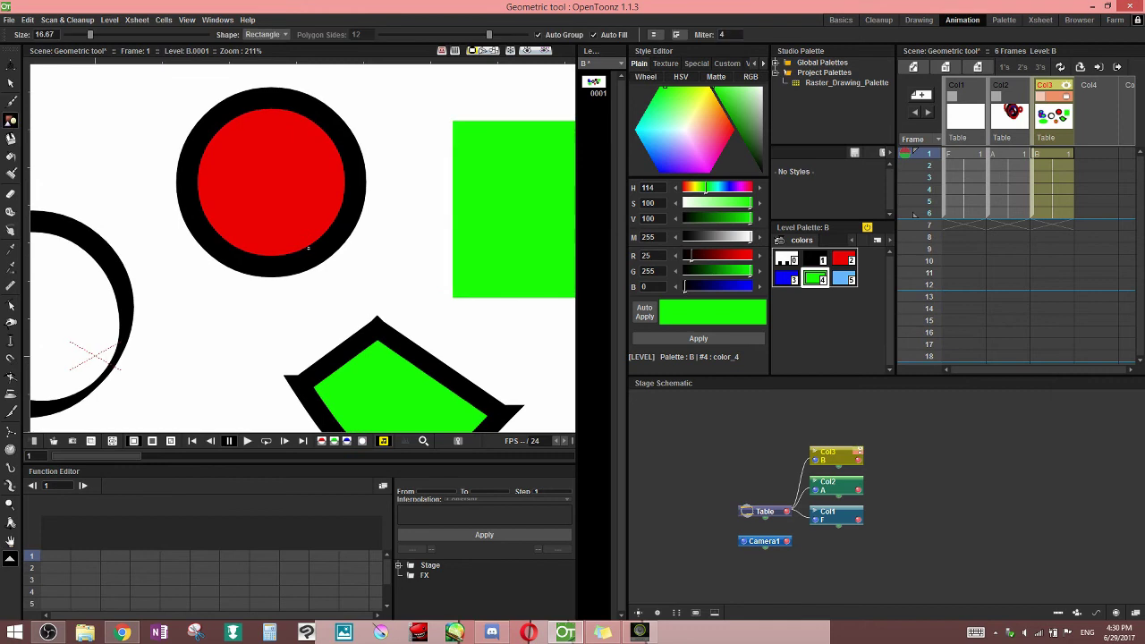
pyautogui.click(11, 83)
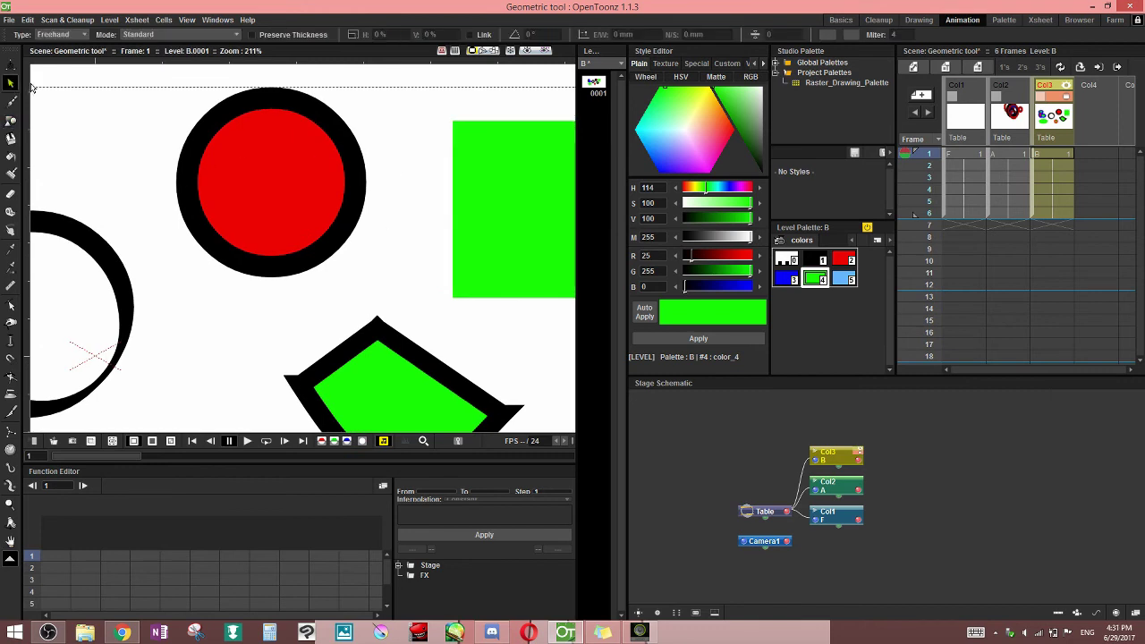
pyautogui.click(355, 217)
pyautogui.moveTo(355, 218); pyautogui.dragTo(133, 187)
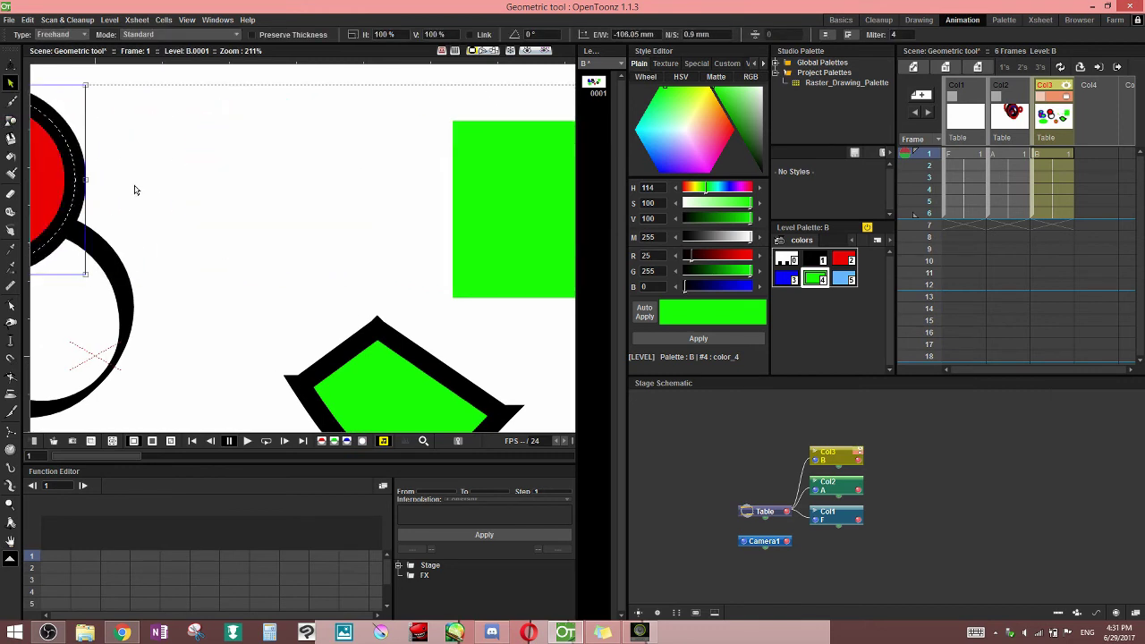
# Draw a smaller green rectangle with the round join between the red circle and the sharp-cornered rectangle
pyautogui.click(11, 119)
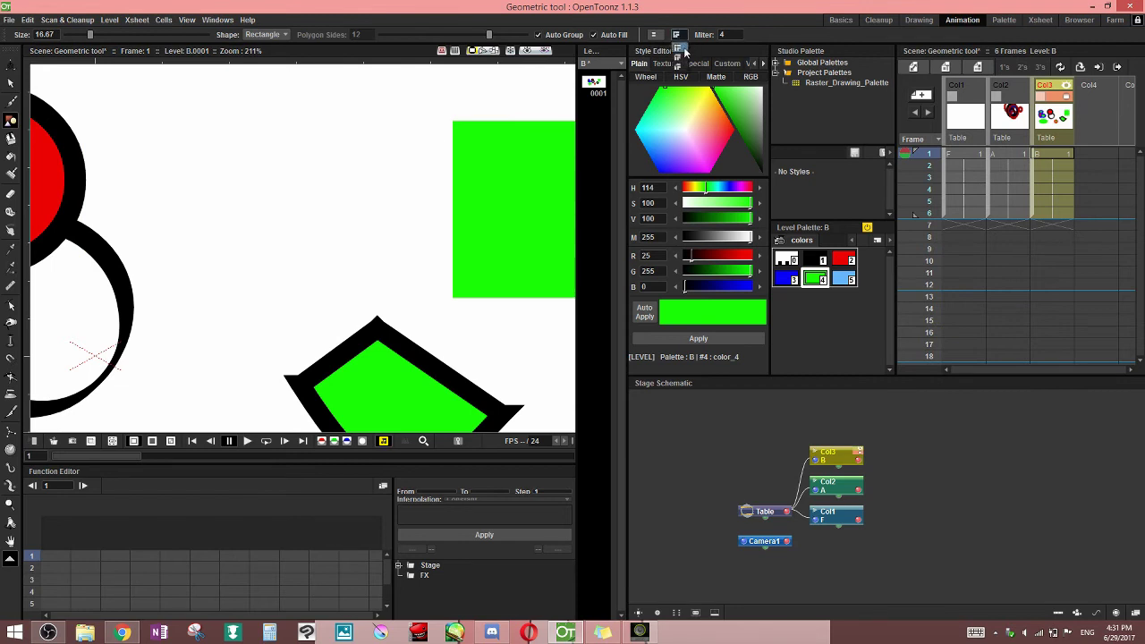
pyautogui.click(681, 55)
pyautogui.moveTo(282, 135); pyautogui.dragTo(360, 226)
# Draw a green rectangle with the bevel join beside the moved red circle, and undo the extra small one overlapping it
pyautogui.click(675, 34)
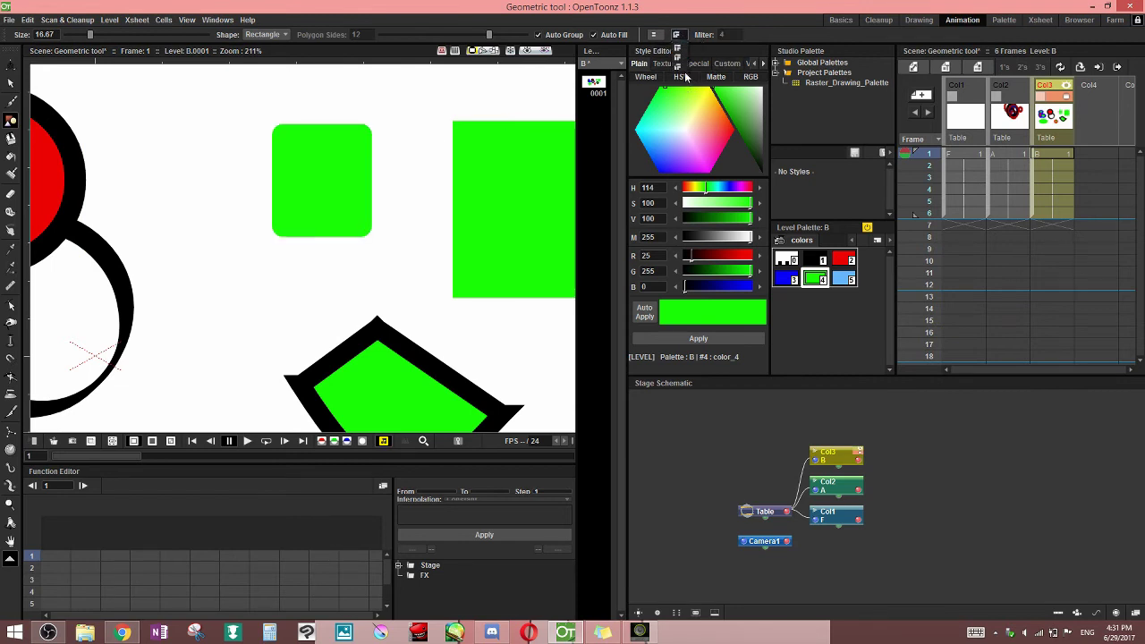
pyautogui.click(679, 67)
pyautogui.moveTo(133, 106); pyautogui.dragTo(232, 234)
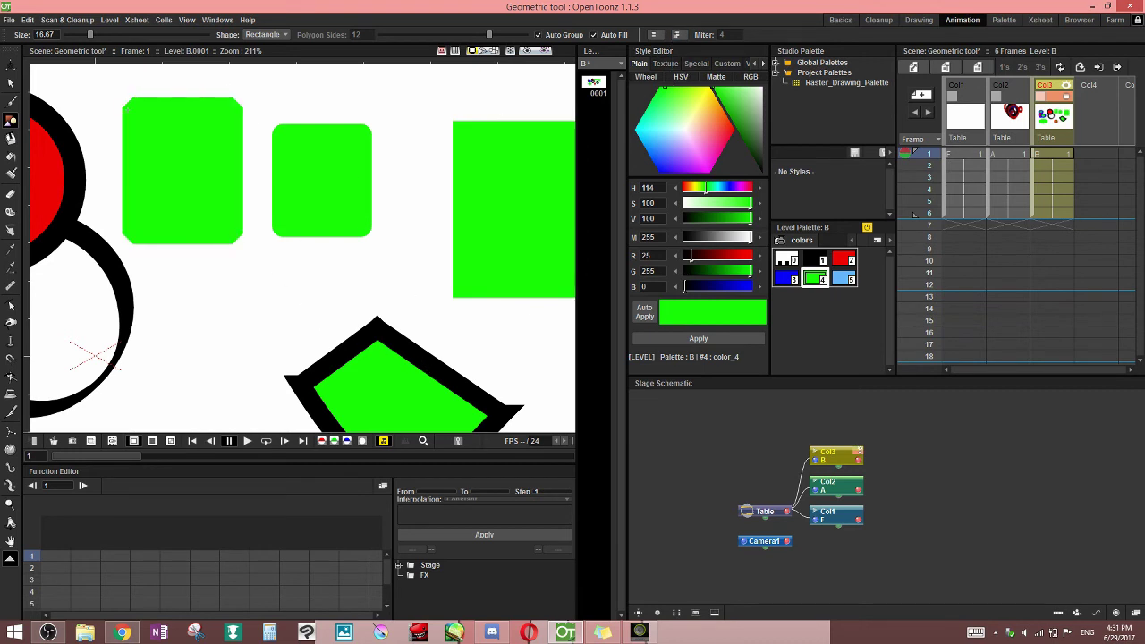
pyautogui.moveTo(115, 218); pyautogui.dragTo(143, 254)
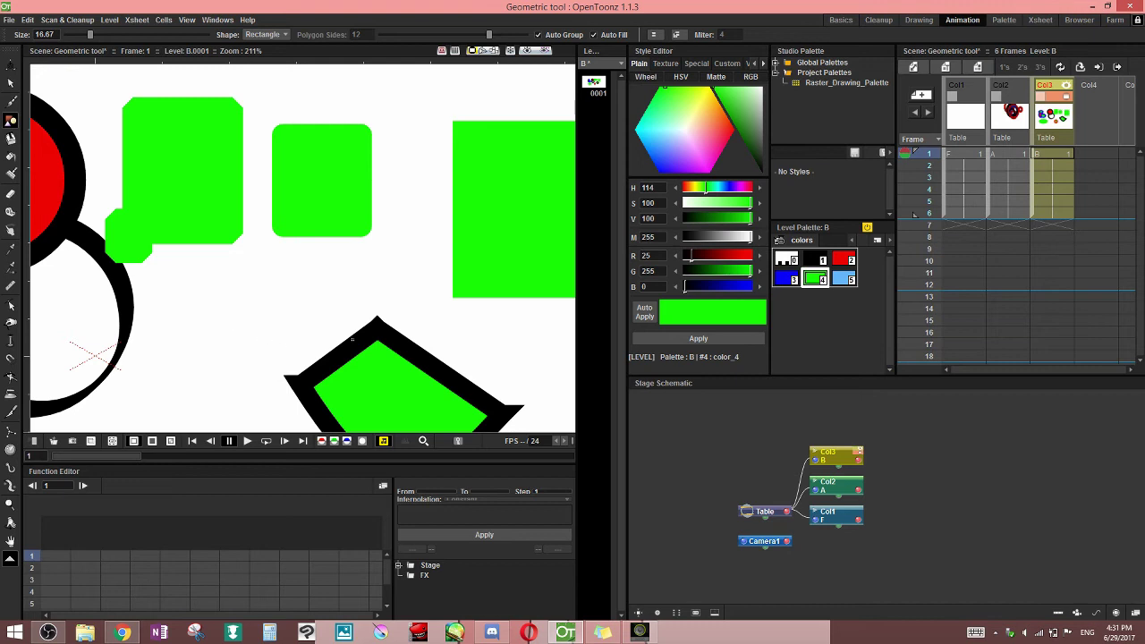
pyautogui.hotkey('ctrl', 'z')
# Select all the shapes on vector level B and delete them
pyautogui.press('s')
pyautogui.scroll(-5, 365, 130)
pyautogui.press('space')
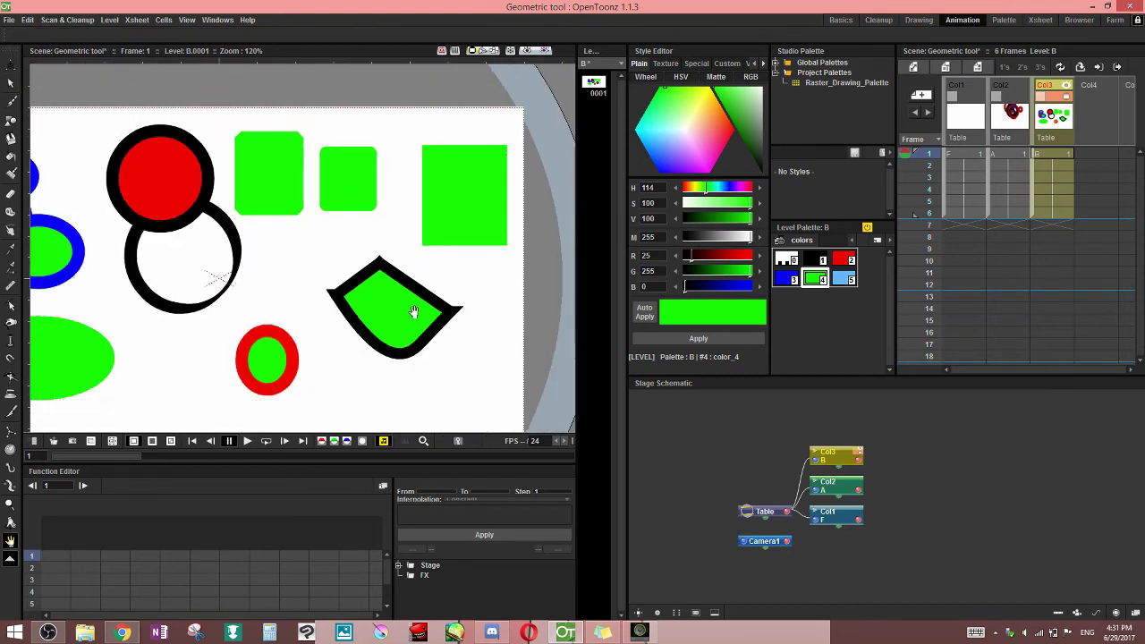
pyautogui.moveTo(414, 312); pyautogui.dragTo(448, 220)
pyautogui.scroll(-2, 417, 335)
pyautogui.moveTo(403, 339); pyautogui.dragTo(373, 319)
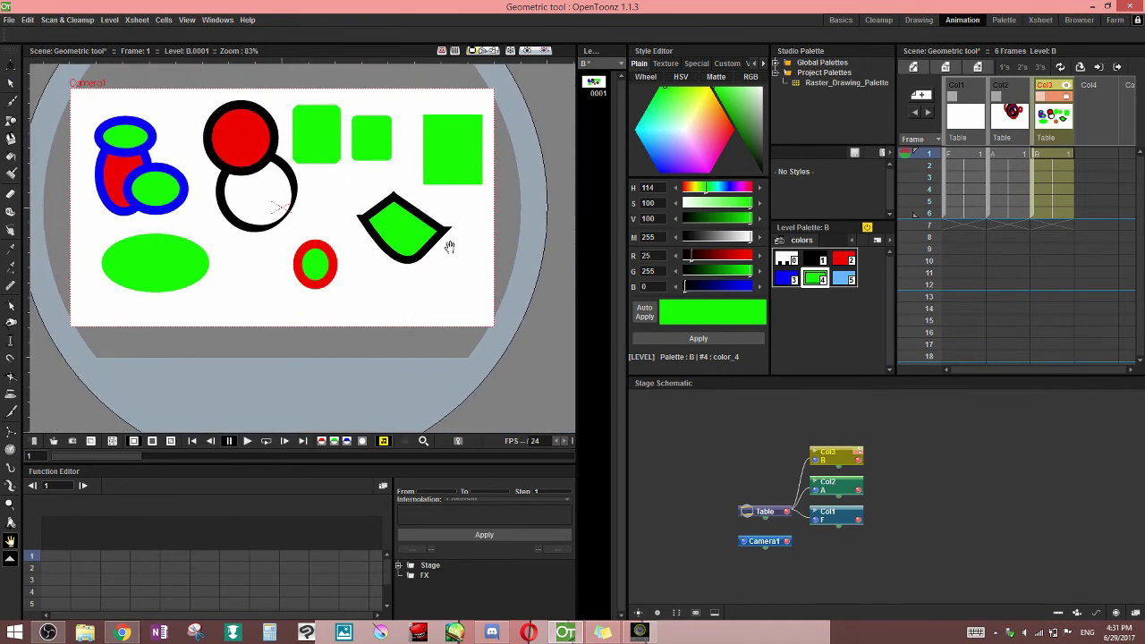
pyautogui.press('s')
pyautogui.hotkey('ctrl', 'a')
pyautogui.moveTo(183, 359)
pyautogui.mouseDown()
pyautogui.moveTo(402, 72)
pyautogui.moveTo(251, 367)
pyautogui.moveTo(537, 200)
pyautogui.mouseUp()
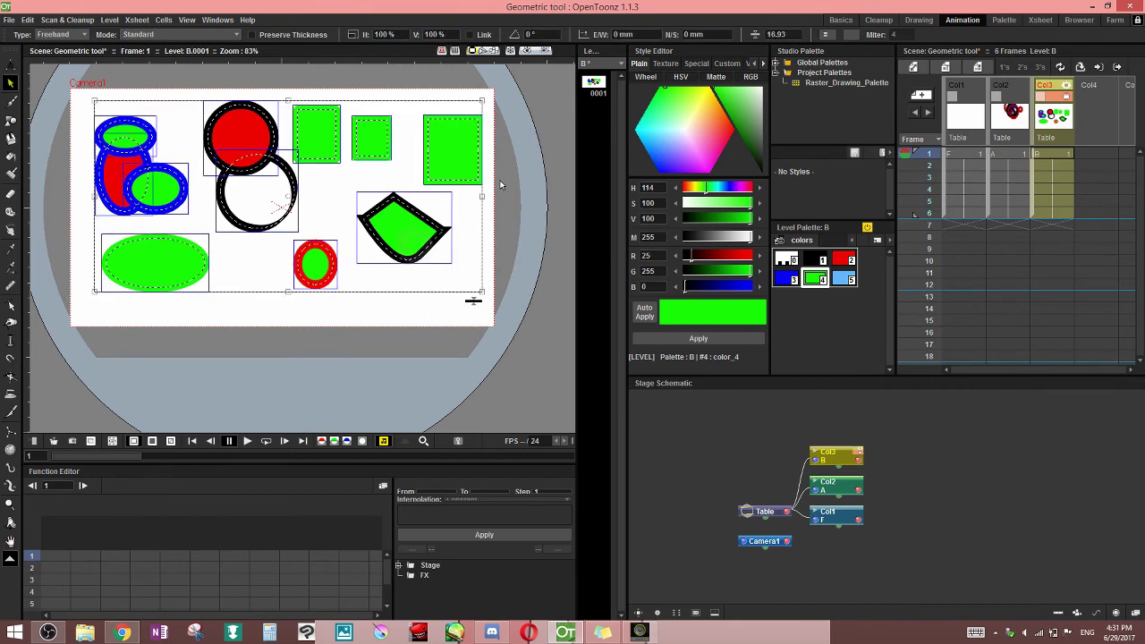
pyautogui.rightClick(415, 247)
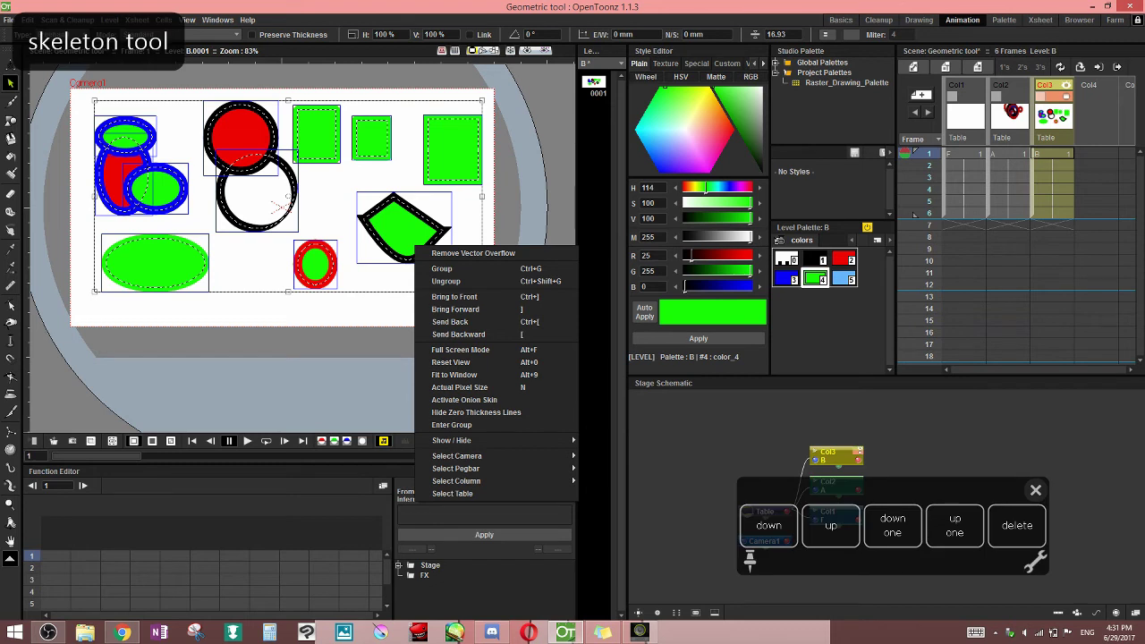
pyautogui.click(473, 301)
pyautogui.press('Delete')
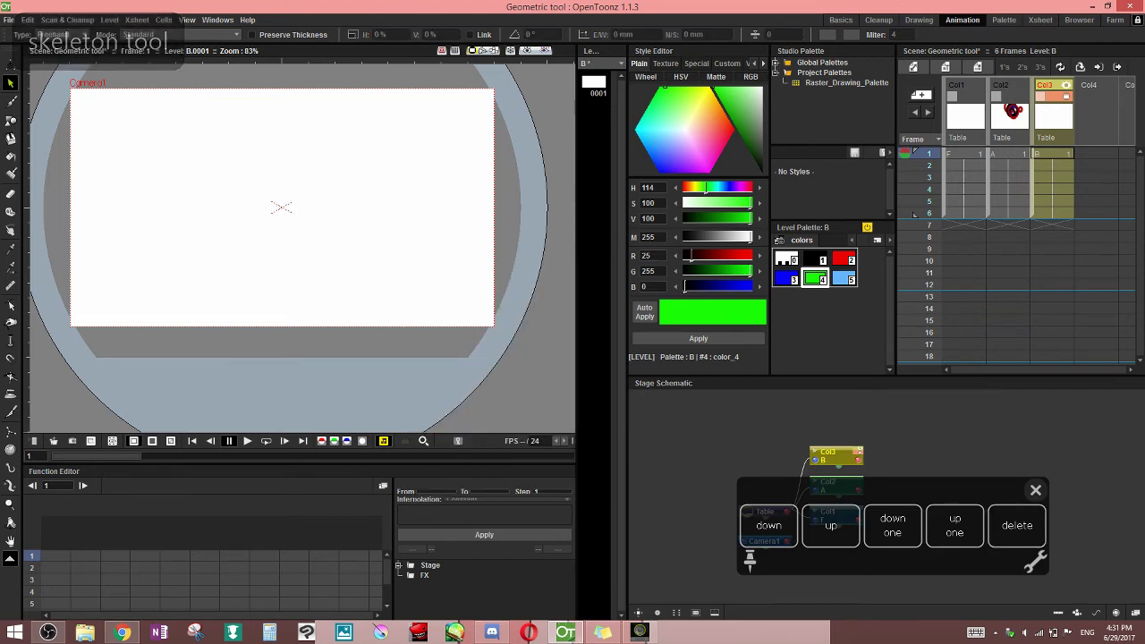
# Draw an open green zigzag with the Polyline shape, using straight segments first and curved segments towards its end
pyautogui.click(9, 120)
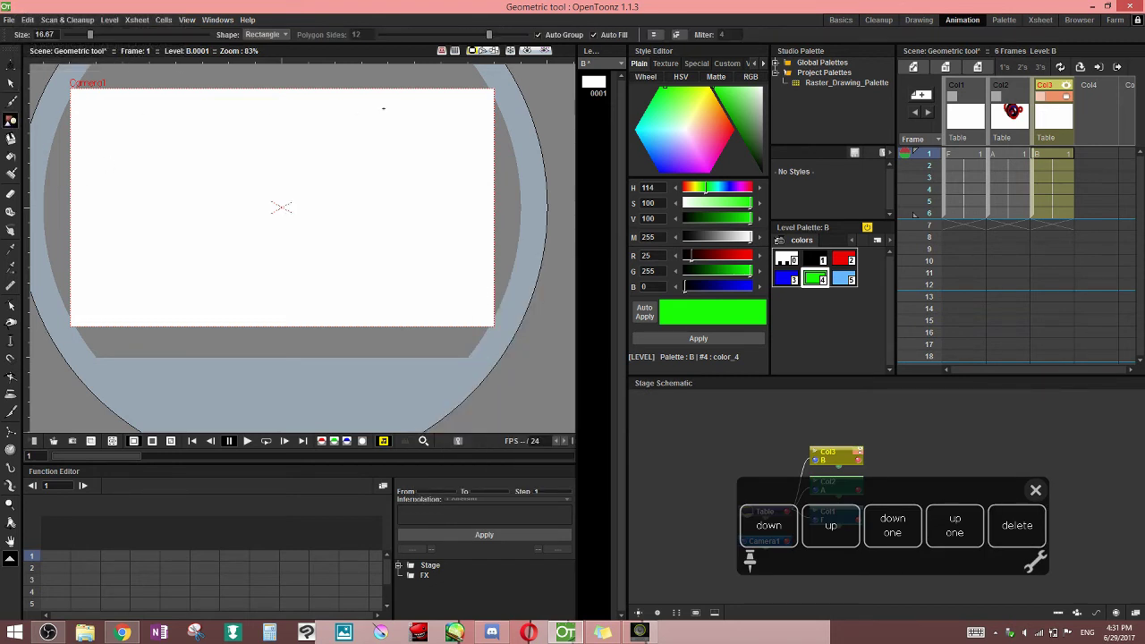
pyautogui.click(268, 34)
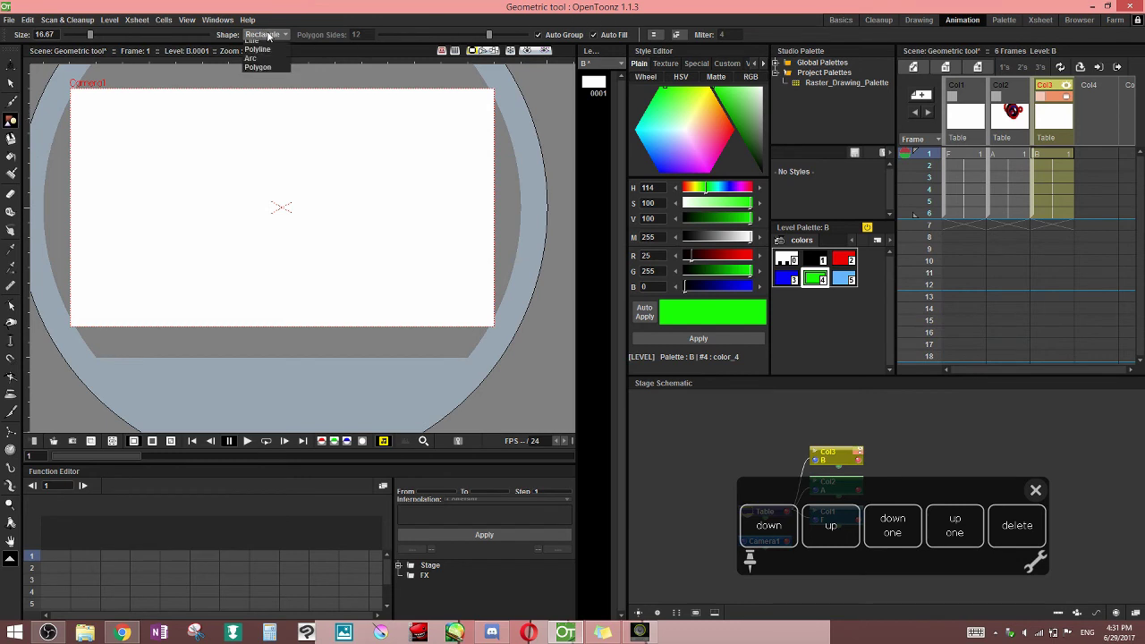
pyautogui.click(276, 83)
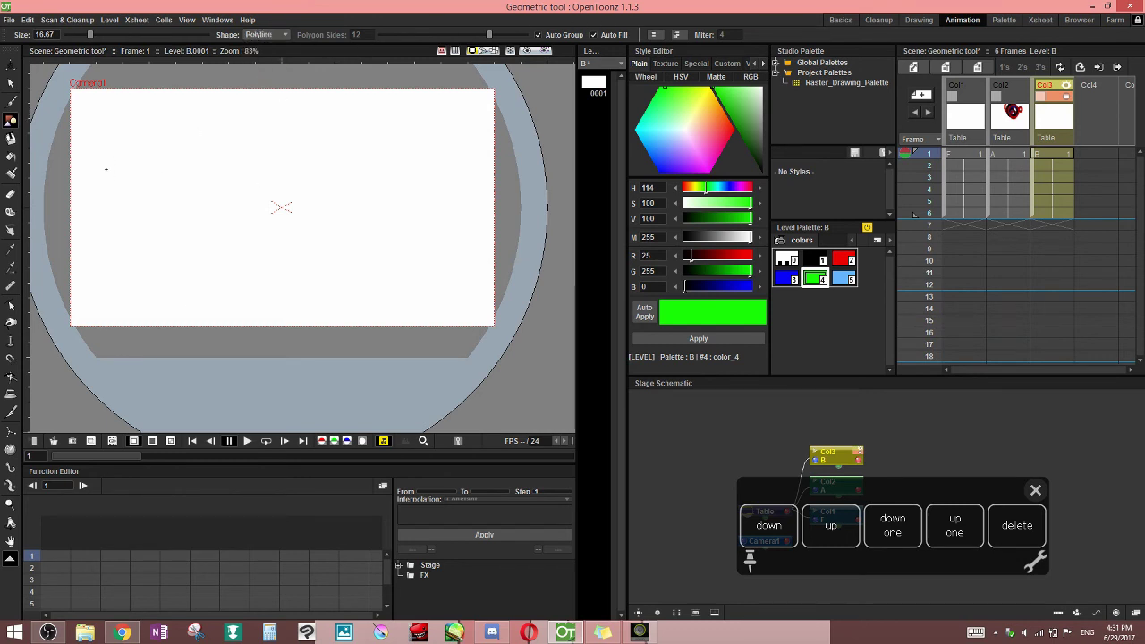
pyautogui.click(105, 169)
pyautogui.click(283, 90)
pyautogui.click(102, 241)
pyautogui.click(301, 141)
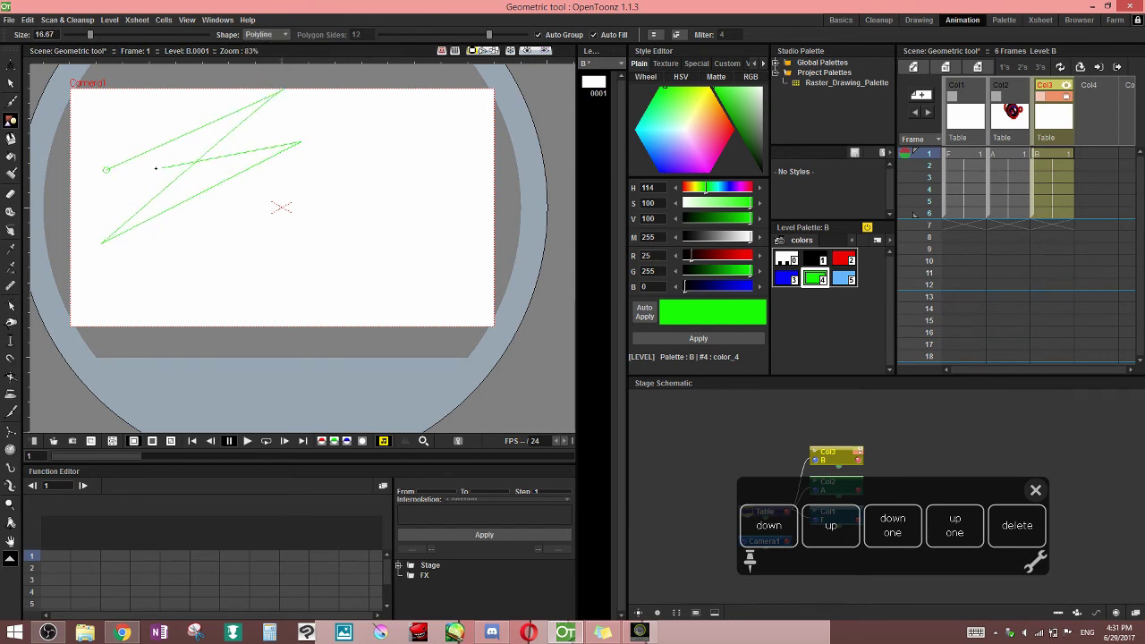
pyautogui.click(123, 186)
pyautogui.click(332, 107)
pyautogui.moveTo(168, 253); pyautogui.dragTo(200, 285)
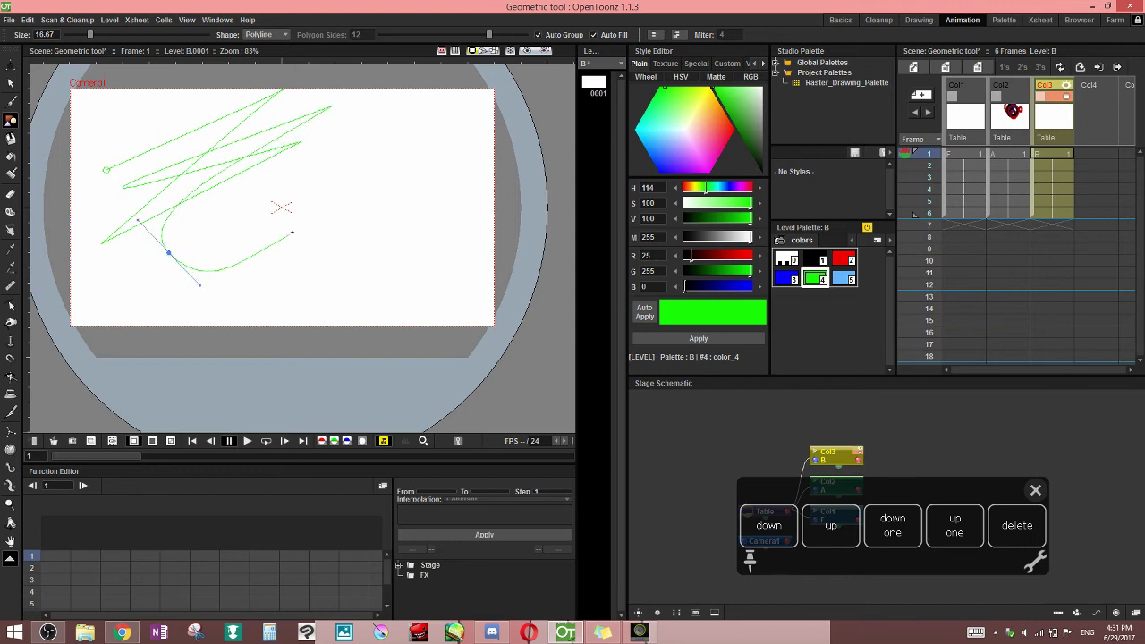
pyautogui.click(337, 204)
pyautogui.moveTo(354, 119); pyautogui.dragTo(385, 123)
pyautogui.moveTo(384, 199); pyautogui.dragTo(386, 219)
pyautogui.doubleClick(339, 235)
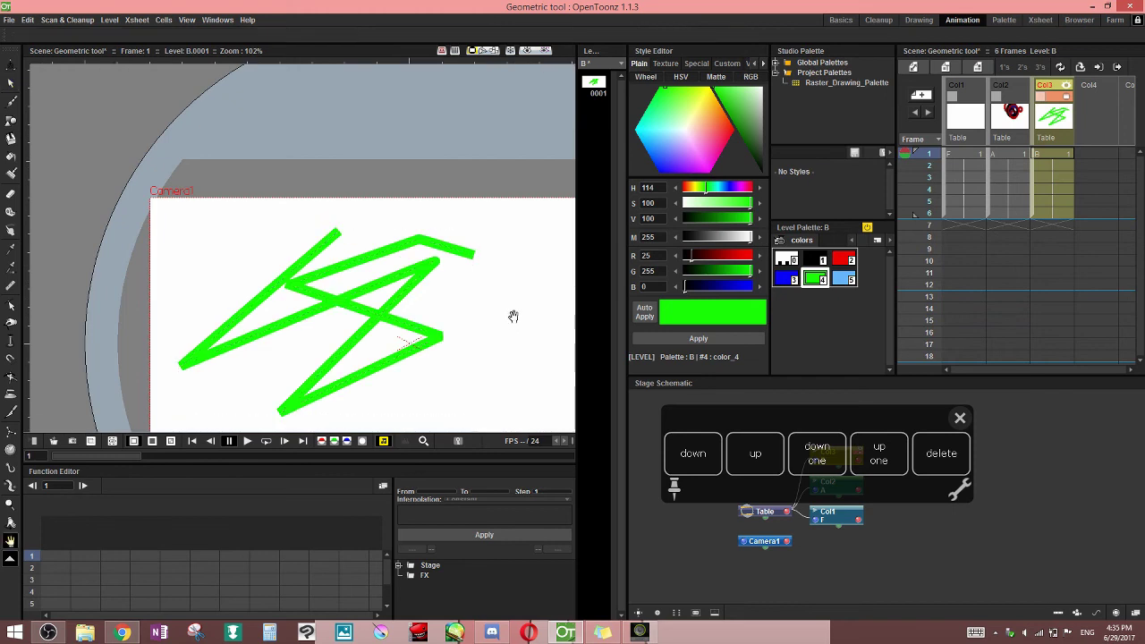
# Select the green zigzag polyline and set its Miter value to 100
pyautogui.moveTo(514, 313); pyautogui.dragTo(489, 319)
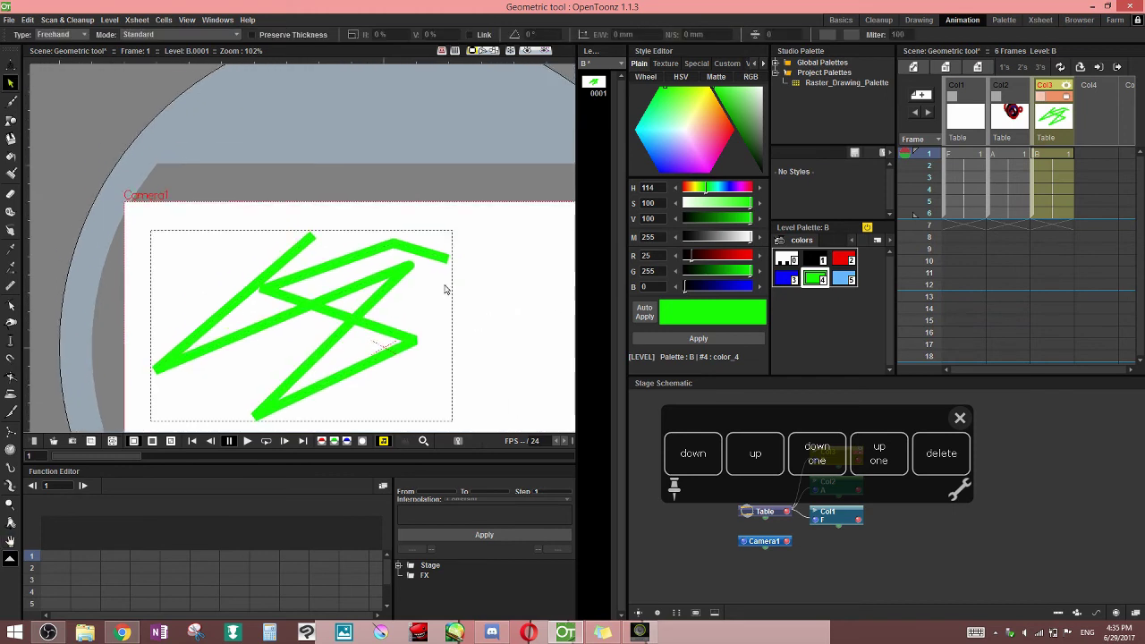
pyautogui.click(429, 258)
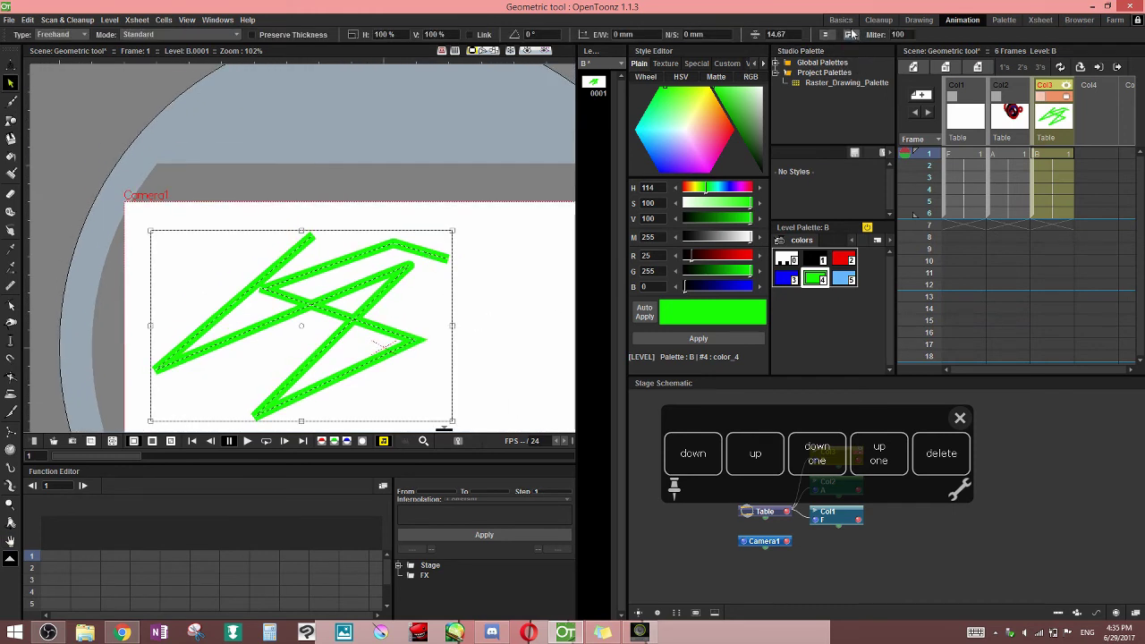
pyautogui.scroll(7, 406, 329)
pyautogui.press('space')
pyautogui.moveTo(403, 202); pyautogui.dragTo(413, 256)
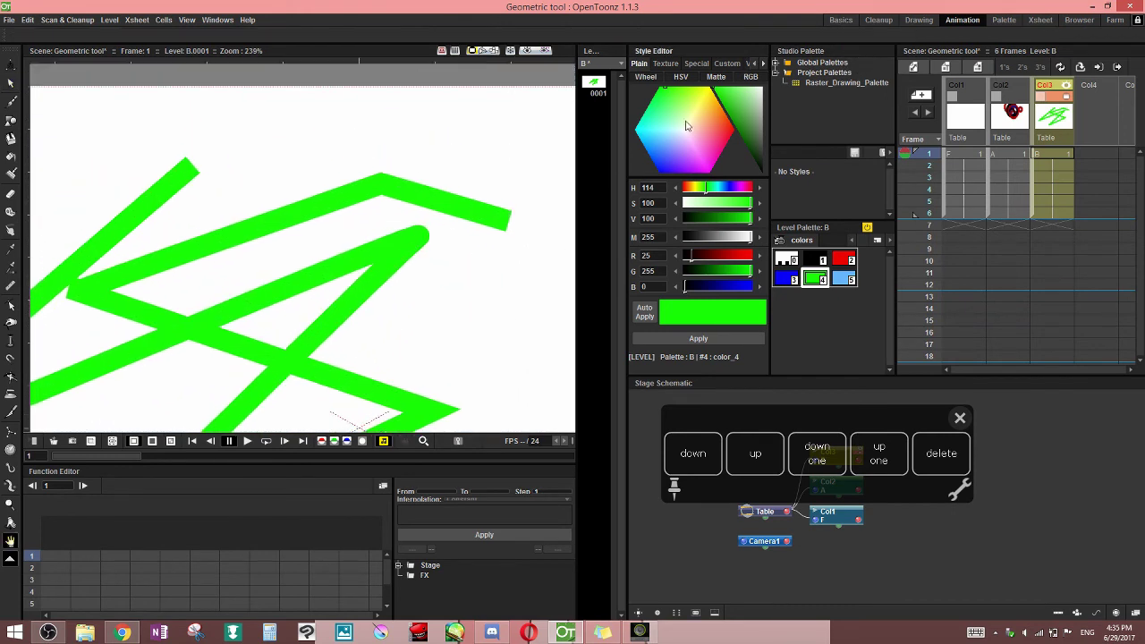
pyautogui.click(10, 82)
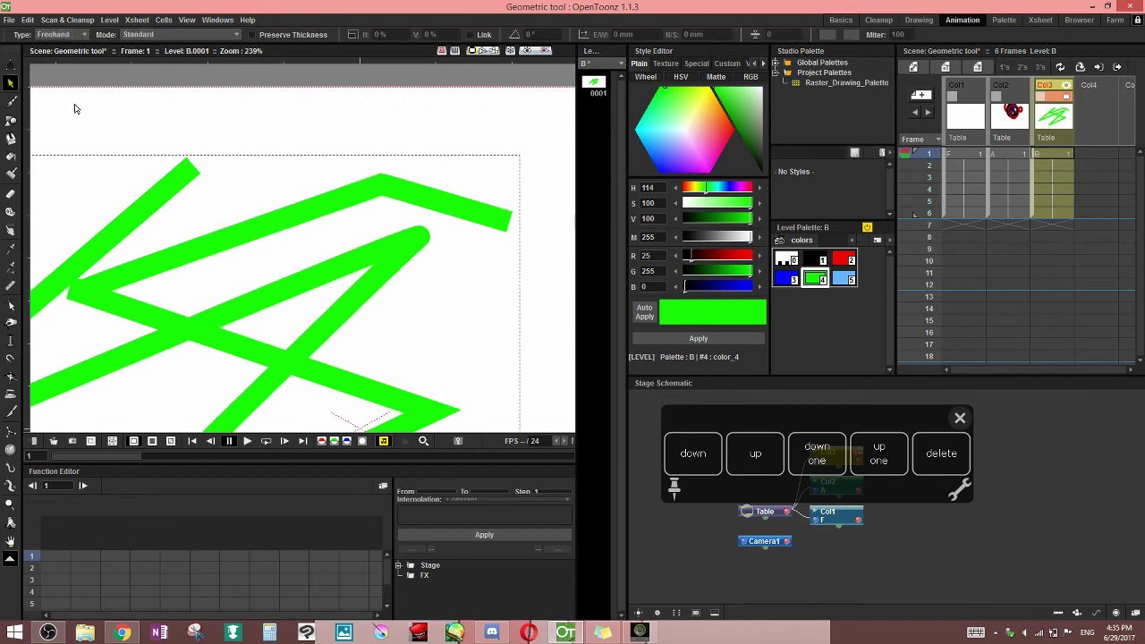
pyautogui.moveTo(914, 36); pyautogui.dragTo(878, 42)
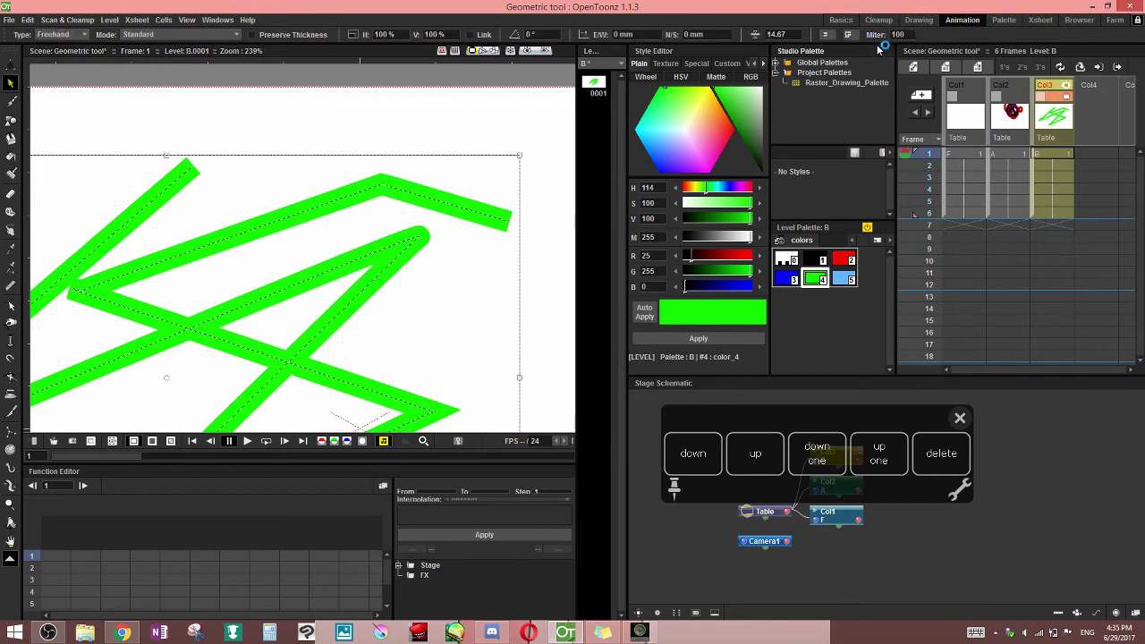
pyautogui.write('100')
pyautogui.press('Return')
# Reduce the Miter value to 1 with the on-screen keyboard, undo the accidental stroke deletion, and reselect the zigzag
pyautogui.click(975, 632)
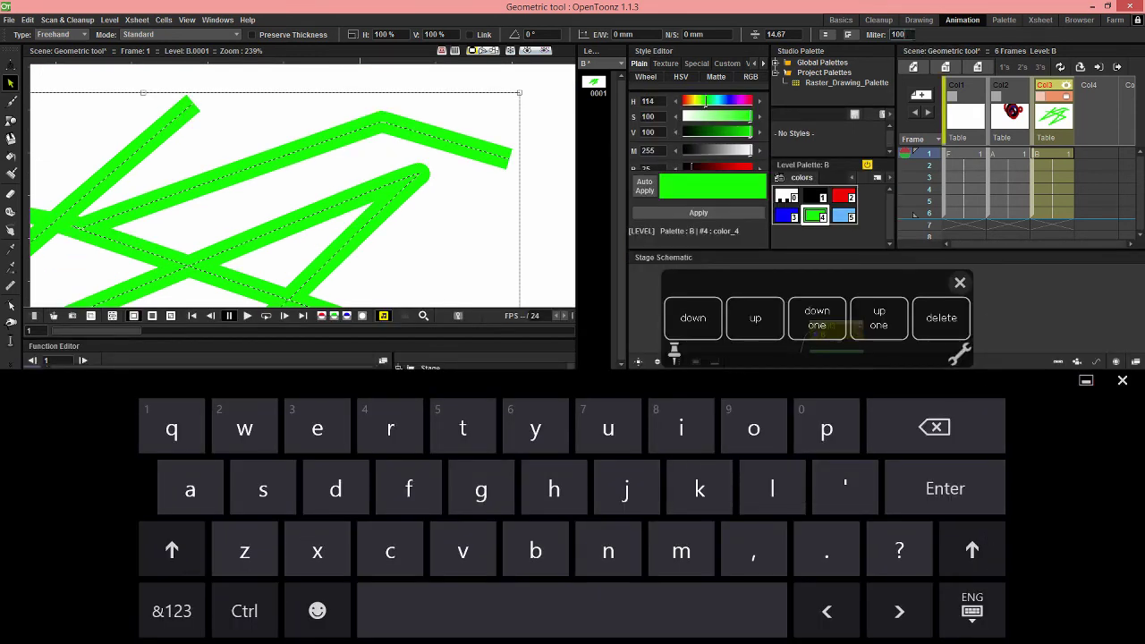
pyautogui.click(934, 427)
pyautogui.hotkey('ctrl', 'z')
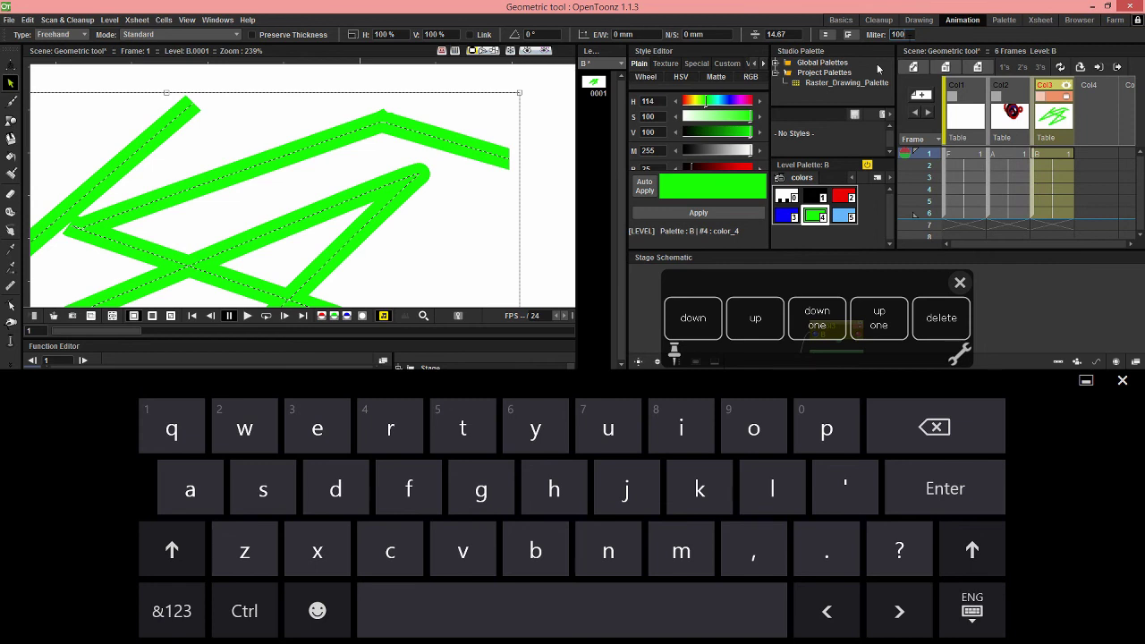
pyautogui.click(172, 611)
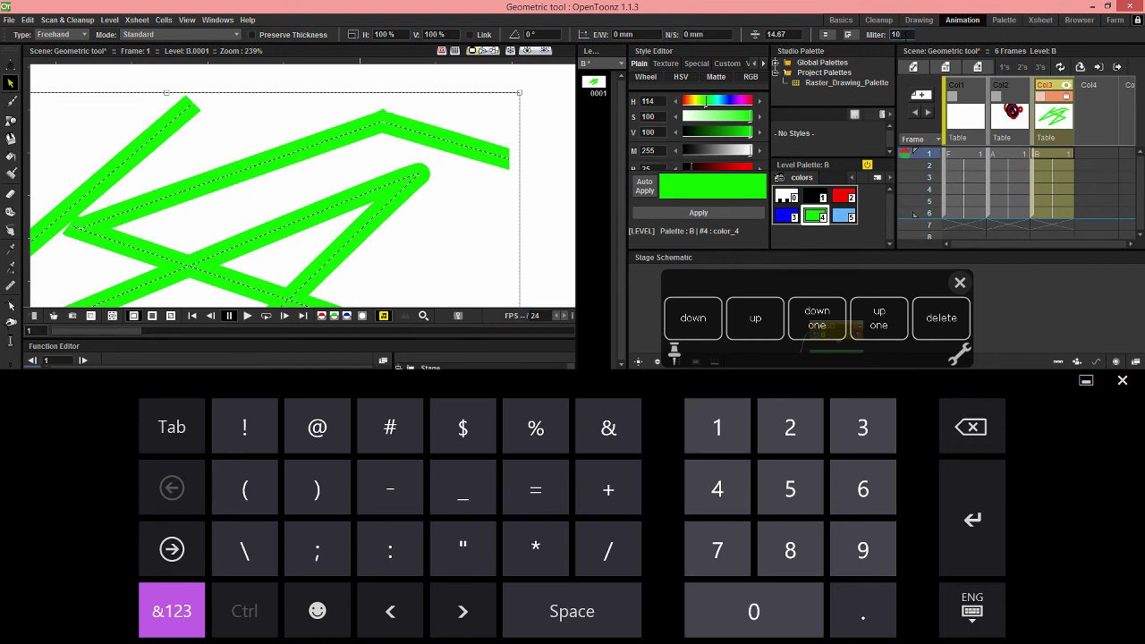
pyautogui.click(970, 427)
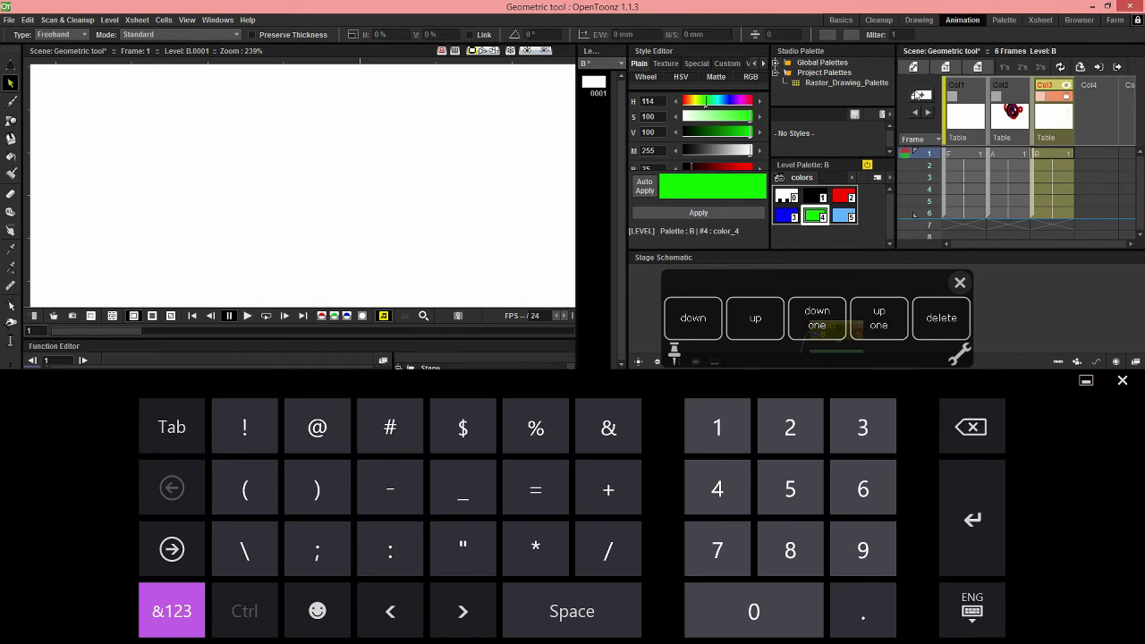
pyautogui.hotkey('ctrl', 'z')
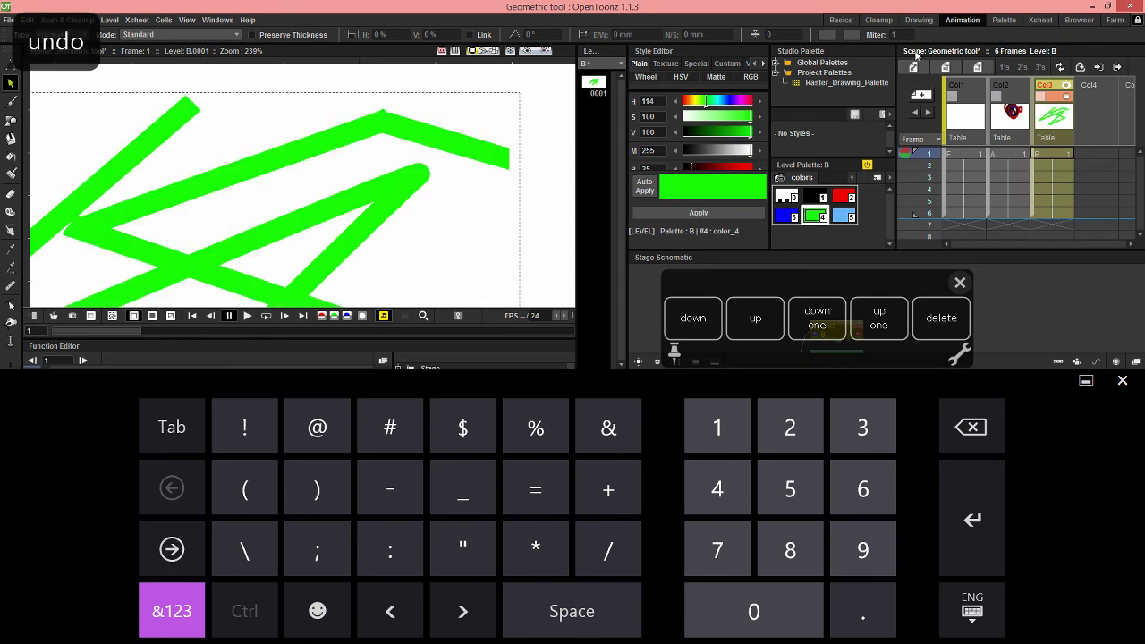
pyautogui.click(494, 140)
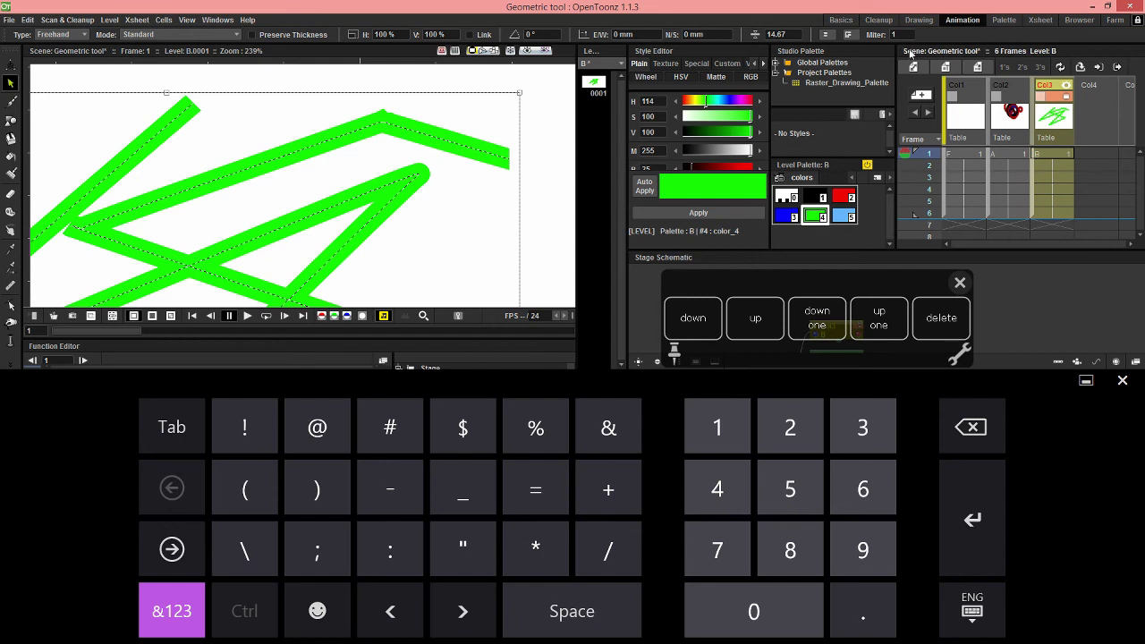
# Set the green zigzag's Miter value to 2, and raise it to 3, while viewing its right-hand sharp corner
pyautogui.press('space')
pyautogui.moveTo(368, 259); pyautogui.dragTo(490, 187)
pyautogui.moveTo(462, 235)
pyautogui.mouseDown()
pyautogui.moveTo(490, 143)
pyautogui.moveTo(458, 123)
pyautogui.moveTo(406, 247)
pyautogui.mouseUp()
pyautogui.scroll(5, 472, 152)
pyautogui.moveTo(480, 172)
pyautogui.mouseDown()
pyautogui.moveTo(471, 152)
pyautogui.moveTo(445, 204)
pyautogui.moveTo(347, 202)
pyautogui.mouseUp()
pyautogui.click(12, 83)
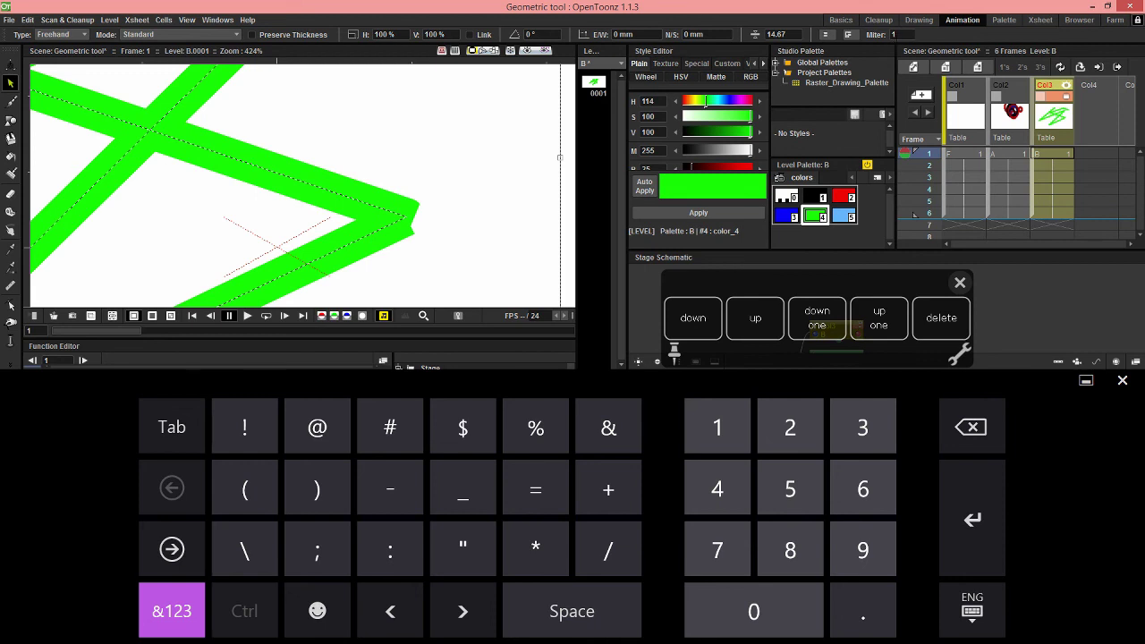
pyautogui.click(894, 34)
pyautogui.click(790, 426)
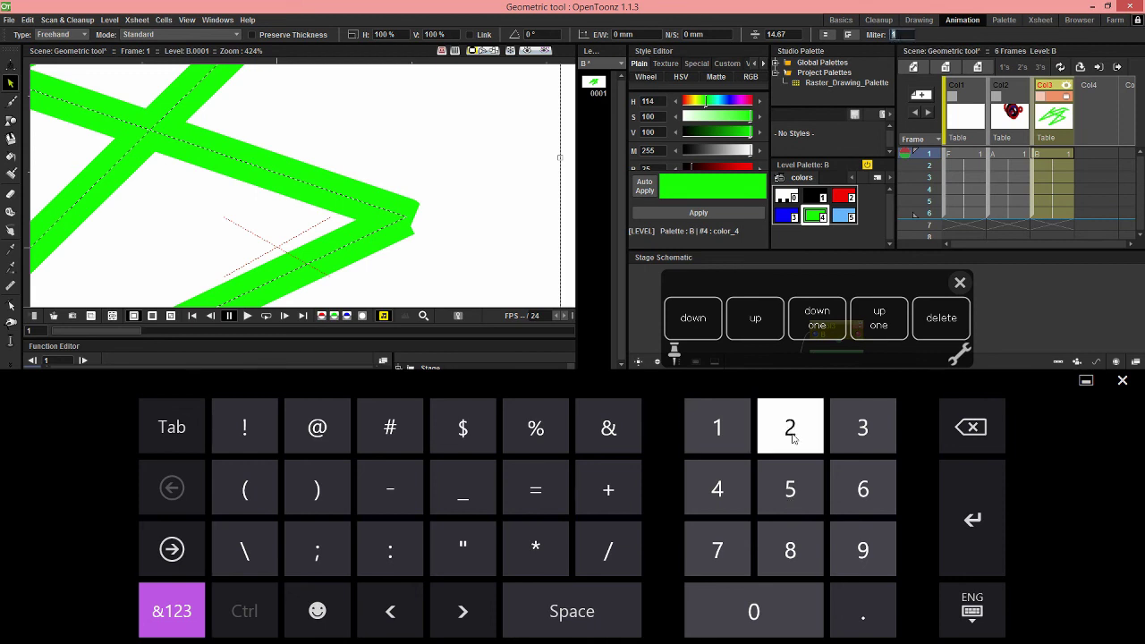
pyautogui.click(972, 518)
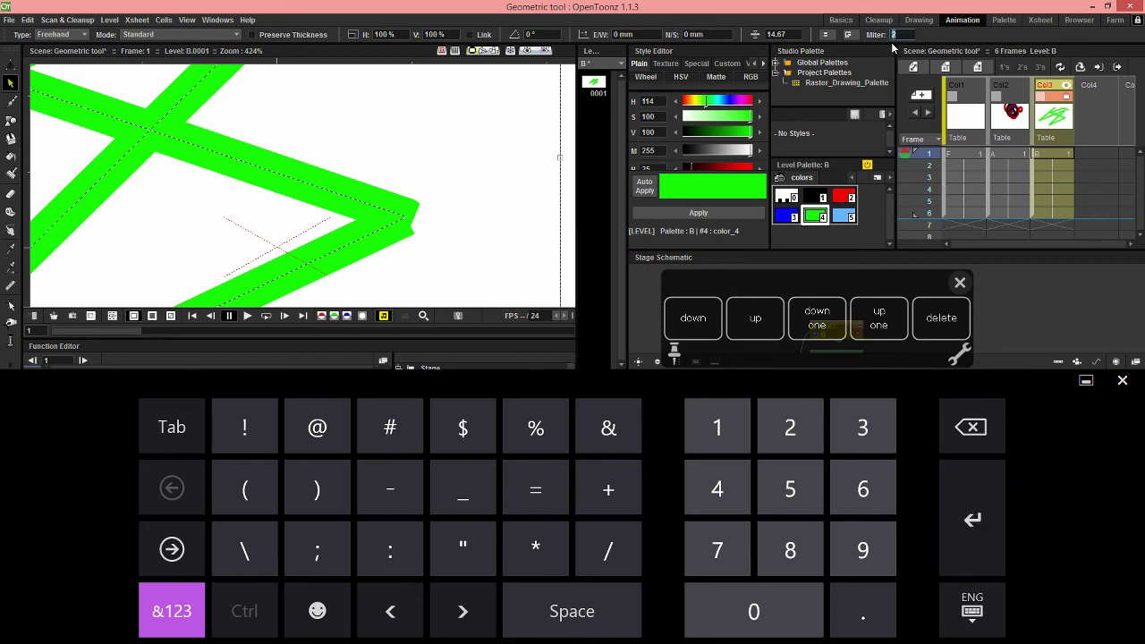
pyautogui.write('3')
pyautogui.click(973, 518)
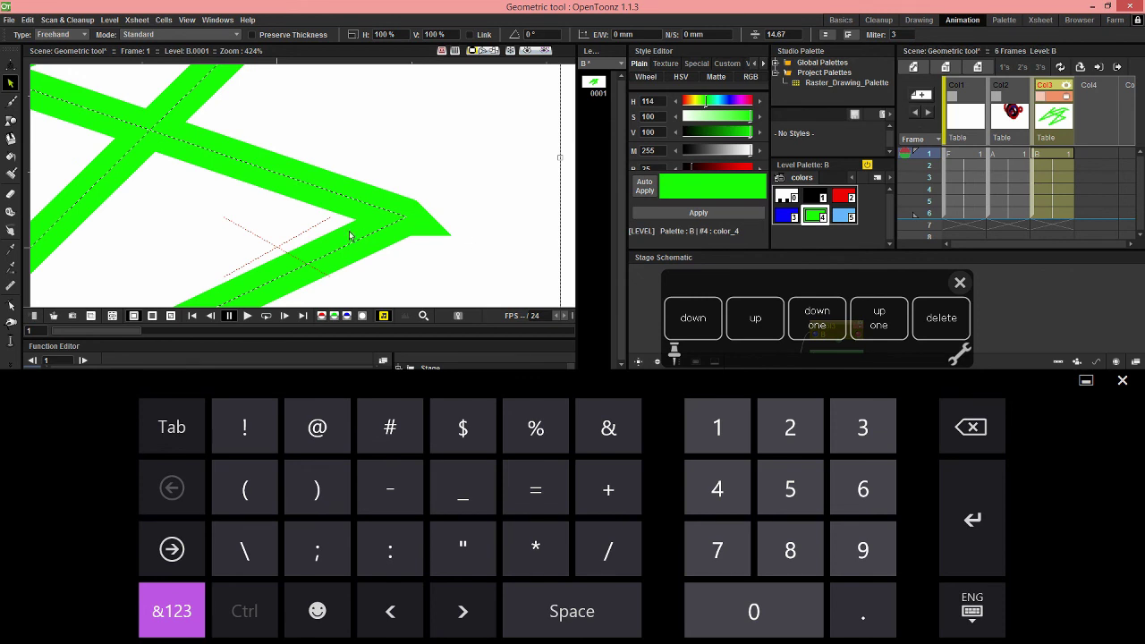
# Select the whole zigzag and set its Miter value to 6
pyautogui.press('space')
pyautogui.scroll(-6, 433, 141)
pyautogui.moveTo(395, 188); pyautogui.dragTo(532, 97)
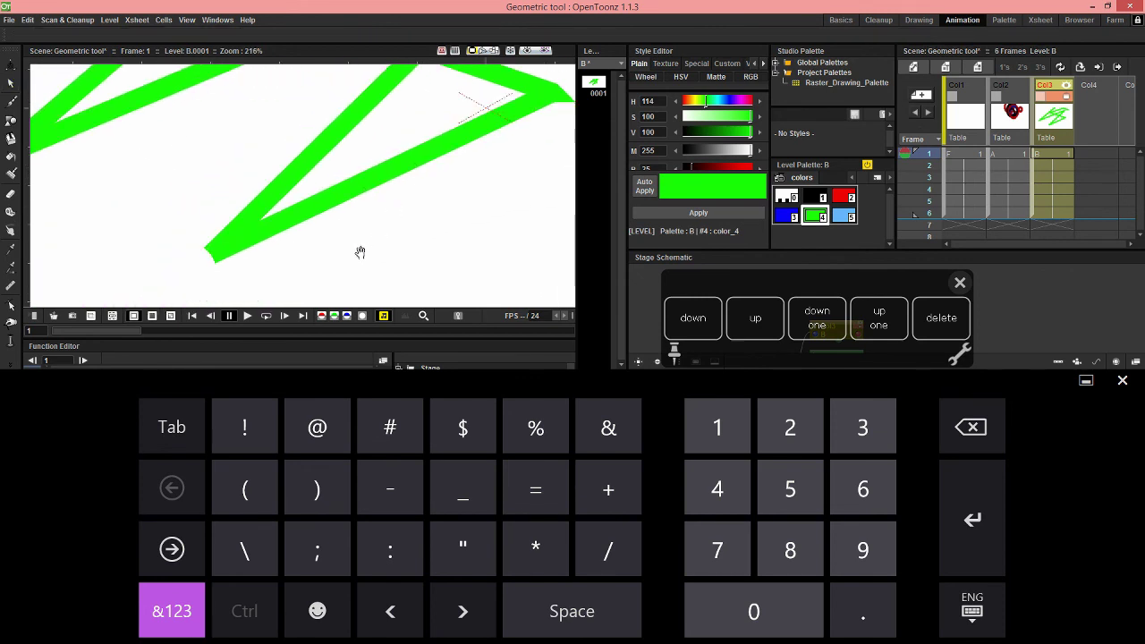
pyautogui.scroll(-3, 359, 252)
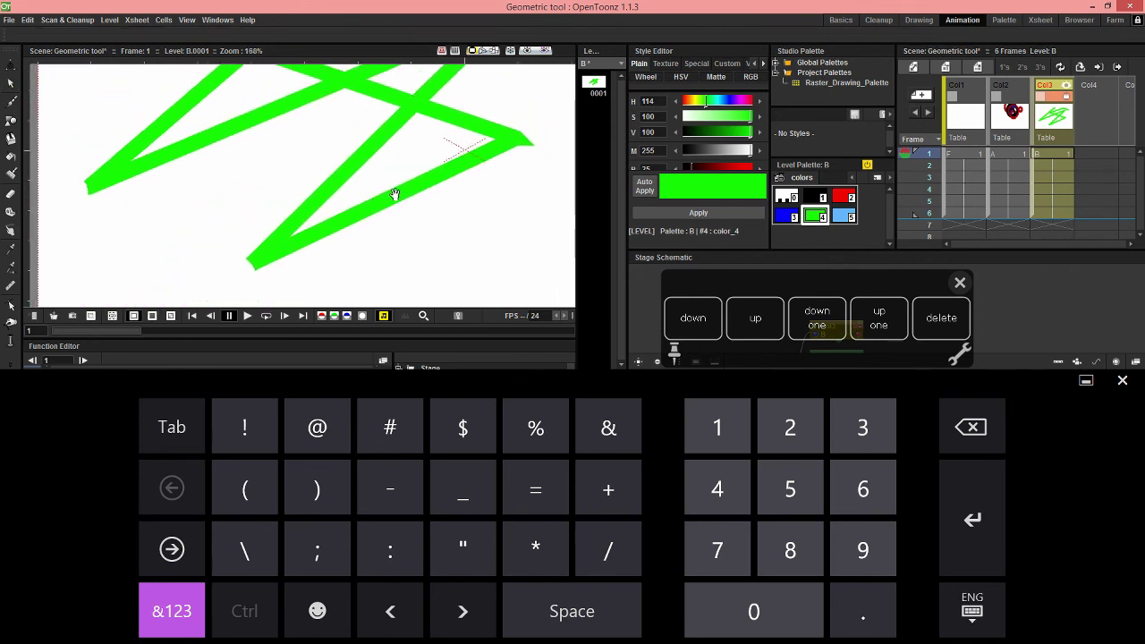
pyautogui.press('s')
pyautogui.hotkey('ctrl', 'a')
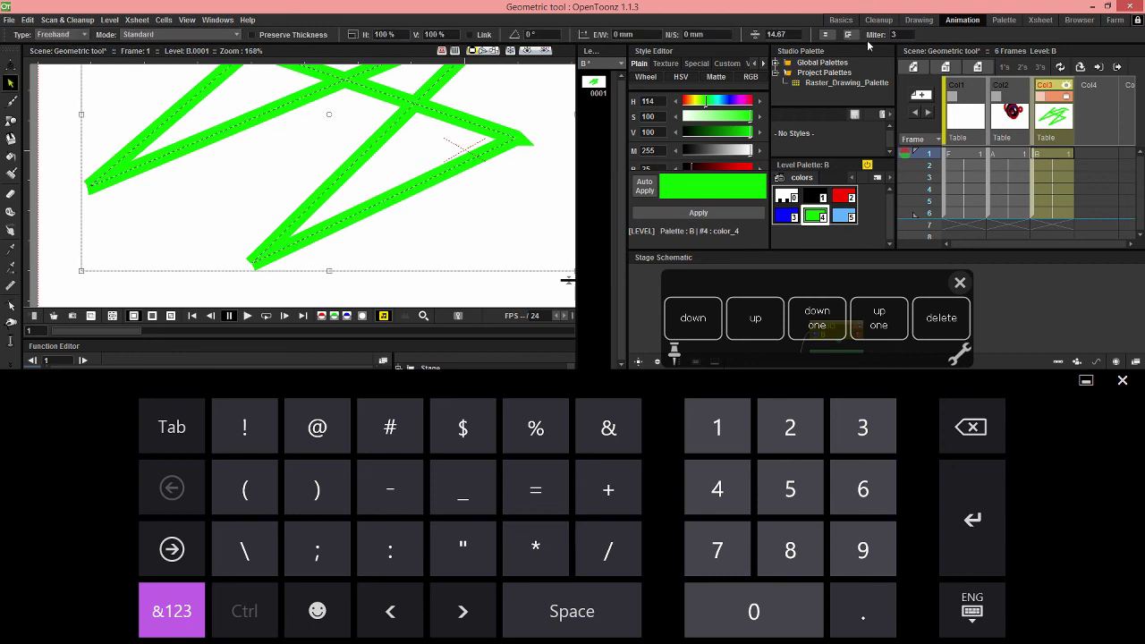
pyautogui.scroll(4, 447, 212)
pyautogui.press('space')
pyautogui.moveTo(447, 212); pyautogui.dragTo(475, 127)
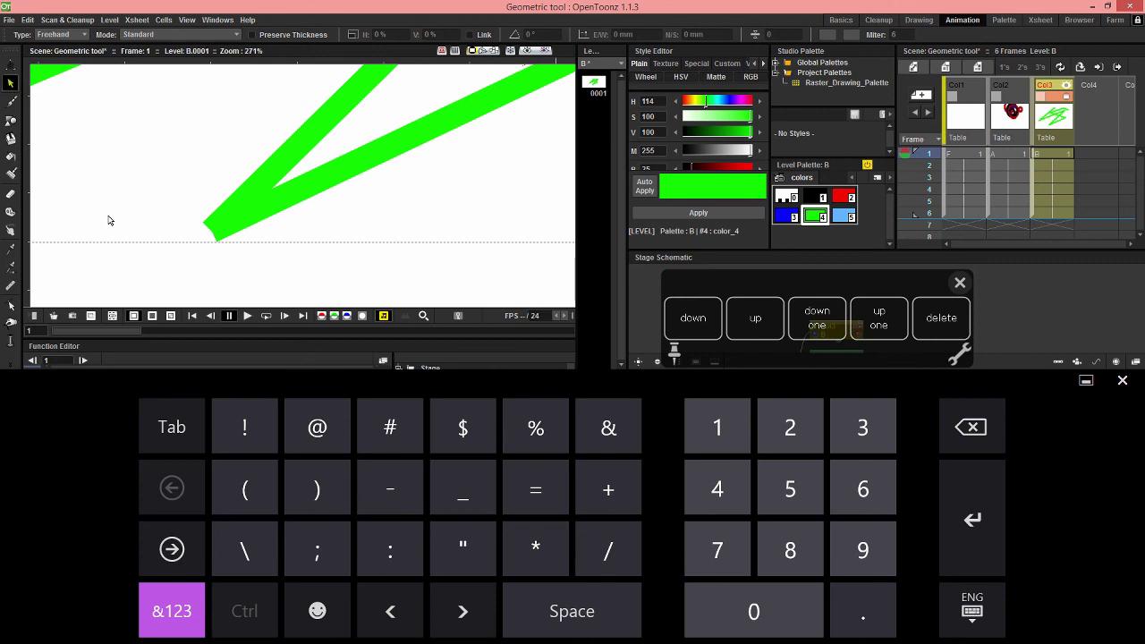
pyautogui.click(229, 219)
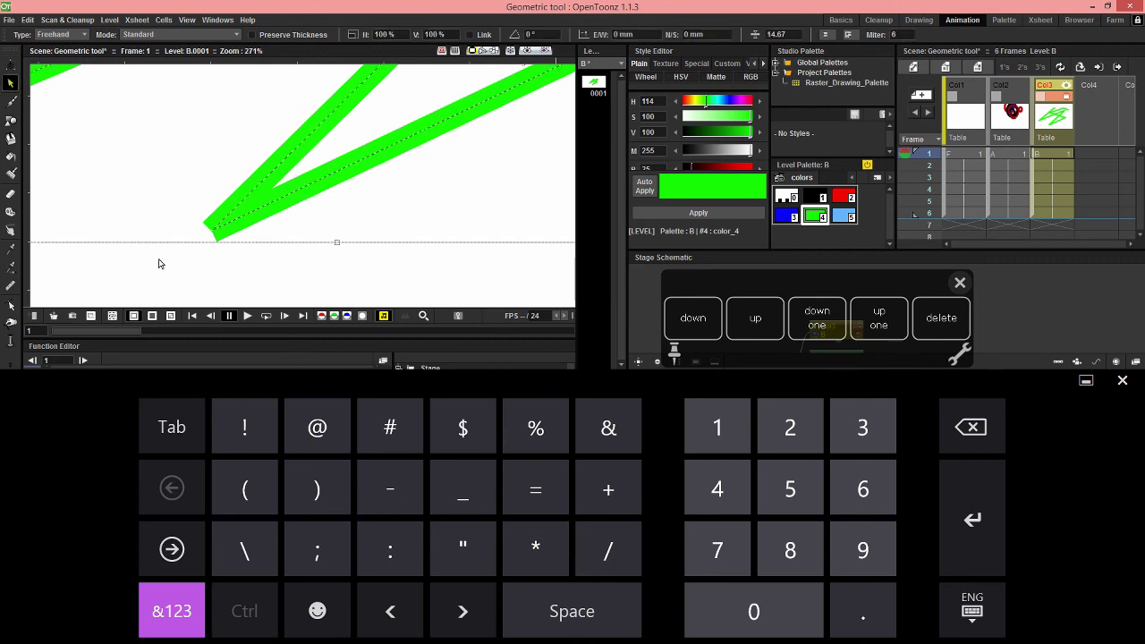
# Bend the segments at the zigzag's lowest and leftmost corners with the Pinch tool
pyautogui.click(11, 321)
pyautogui.moveTo(246, 219); pyautogui.dragTo(243, 223)
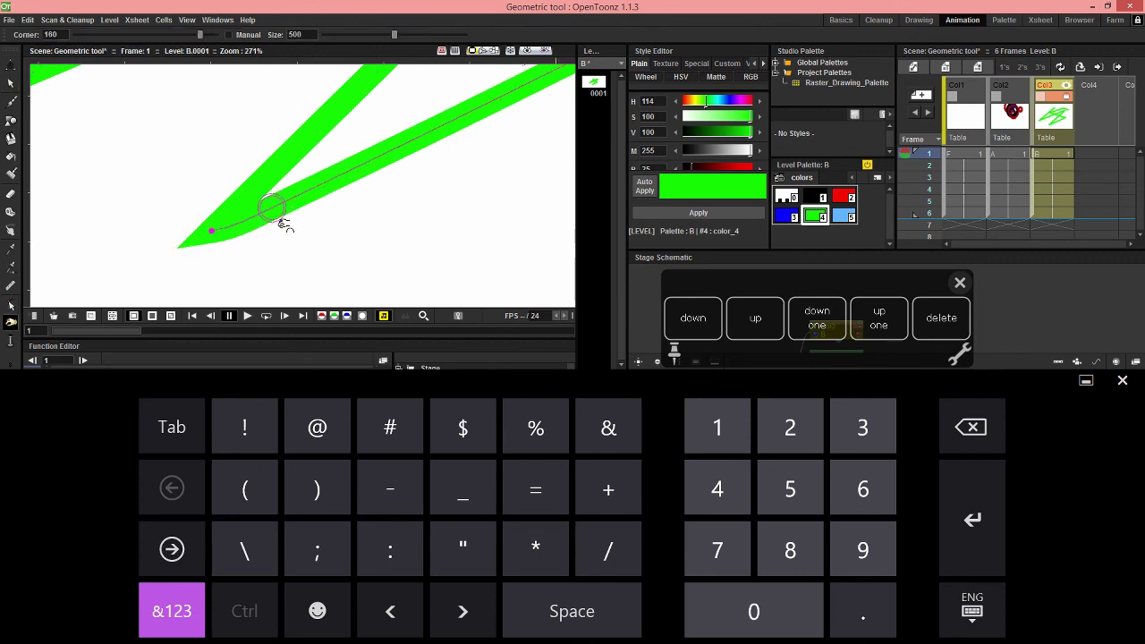
pyautogui.moveTo(202, 153); pyautogui.dragTo(389, 251)
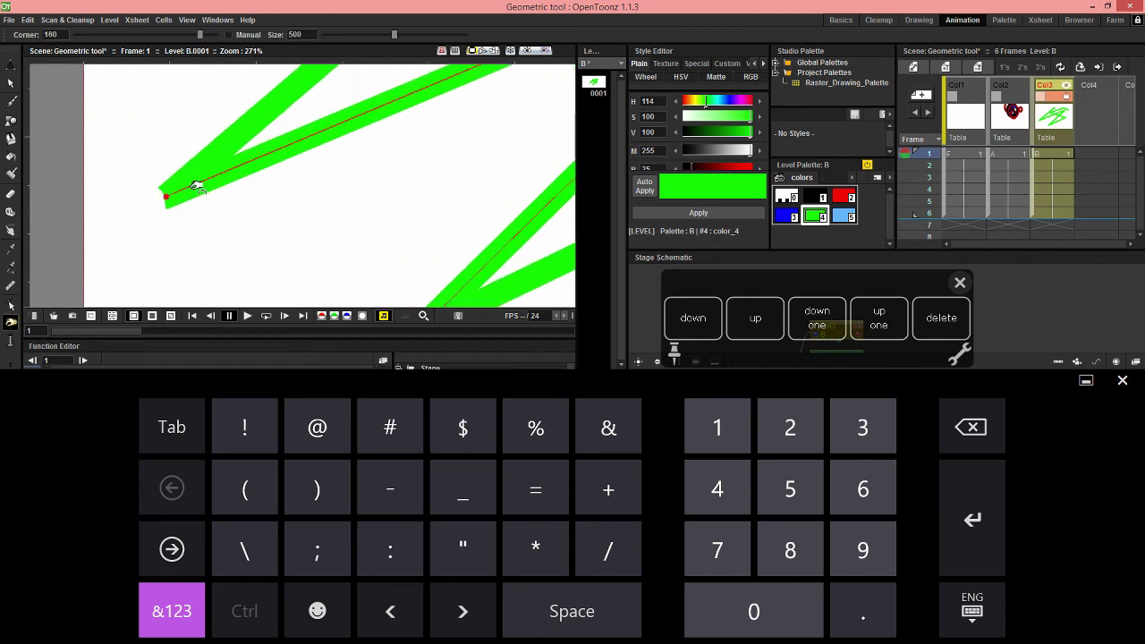
pyautogui.moveTo(192, 184); pyautogui.dragTo(105, 187)
pyautogui.moveTo(242, 188); pyautogui.dragTo(255, 223)
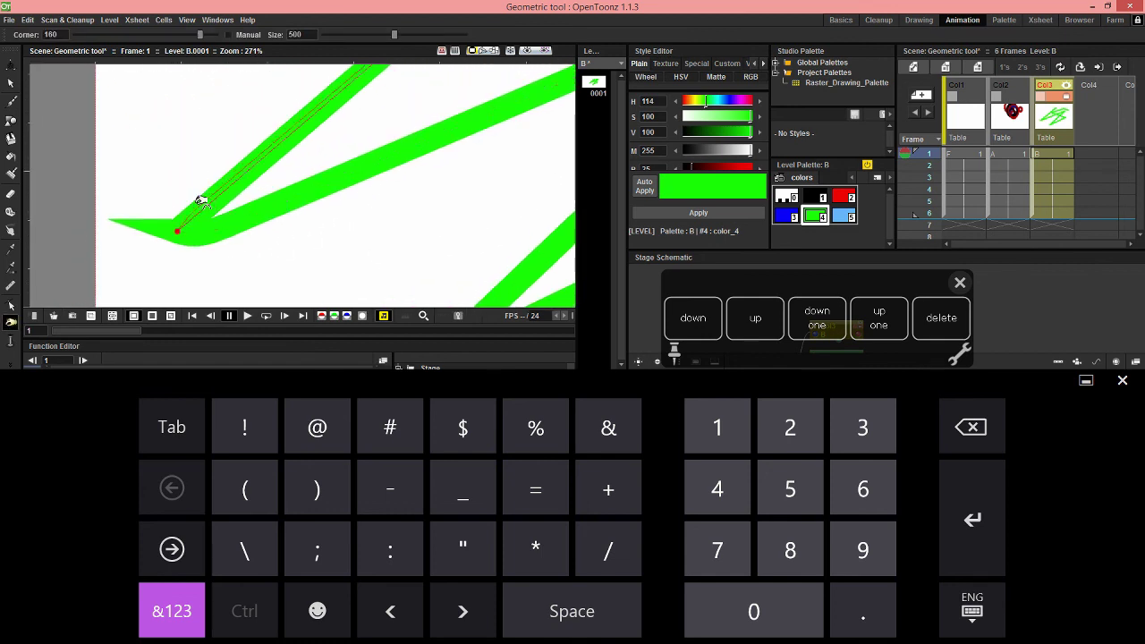
pyautogui.moveTo(201, 200); pyautogui.dragTo(189, 197)
# Pinch the segments on both sides of the uppermost bend into curves, and adjust the zigzag's right-hand sharp corner
pyautogui.moveTo(343, 189); pyautogui.dragTo(261, 293)
pyautogui.moveTo(438, 106)
pyautogui.mouseDown()
pyautogui.moveTo(350, 230)
pyautogui.moveTo(332, 170)
pyautogui.mouseUp()
pyautogui.moveTo(298, 215); pyautogui.dragTo(280, 236)
pyautogui.moveTo(440, 208)
pyautogui.mouseDown()
pyautogui.moveTo(229, 254)
pyautogui.moveTo(157, 249)
pyautogui.mouseUp()
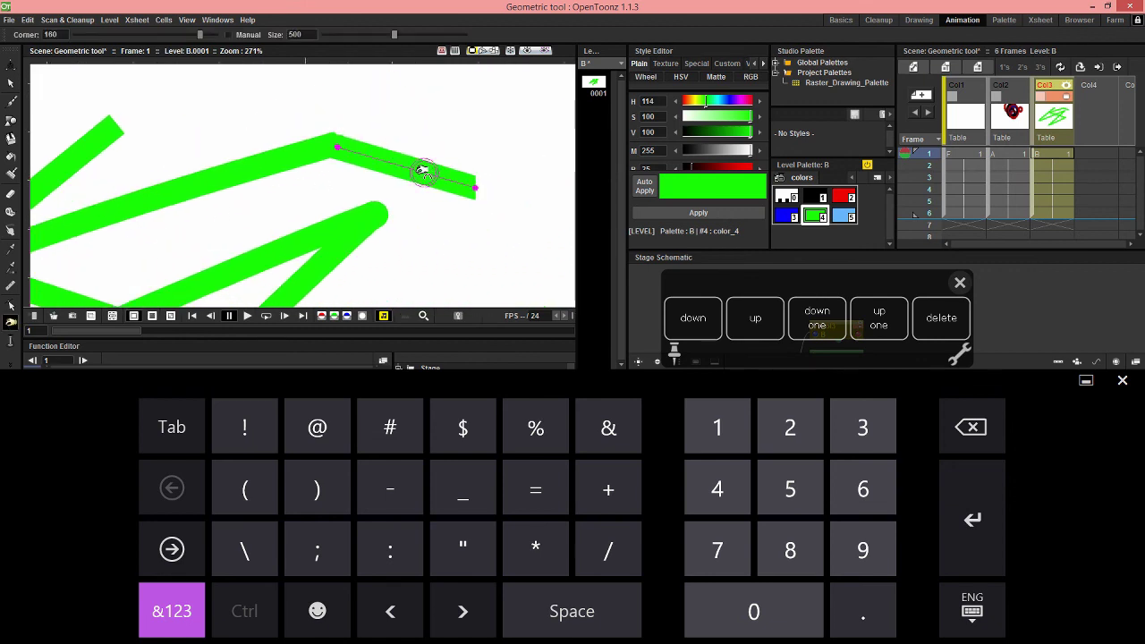
pyautogui.moveTo(312, 147); pyautogui.dragTo(308, 134)
pyautogui.moveTo(369, 161); pyautogui.dragTo(384, 155)
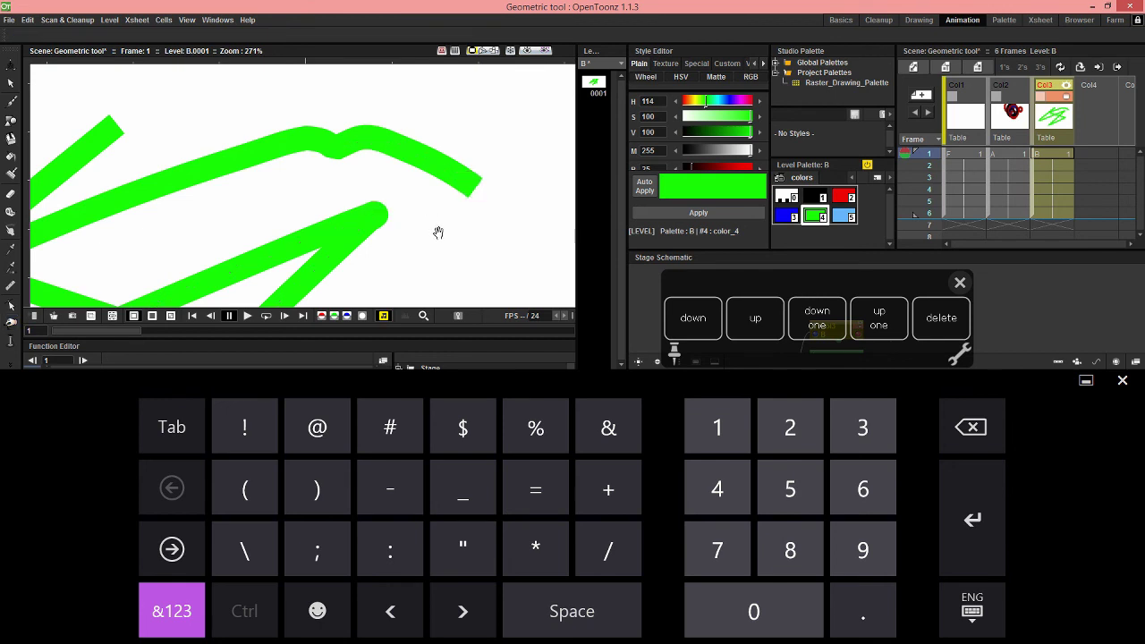
pyautogui.moveTo(428, 288); pyautogui.dragTo(495, 99)
pyautogui.scroll(-6, 467, 124)
pyautogui.moveTo(510, 219); pyautogui.dragTo(429, 230)
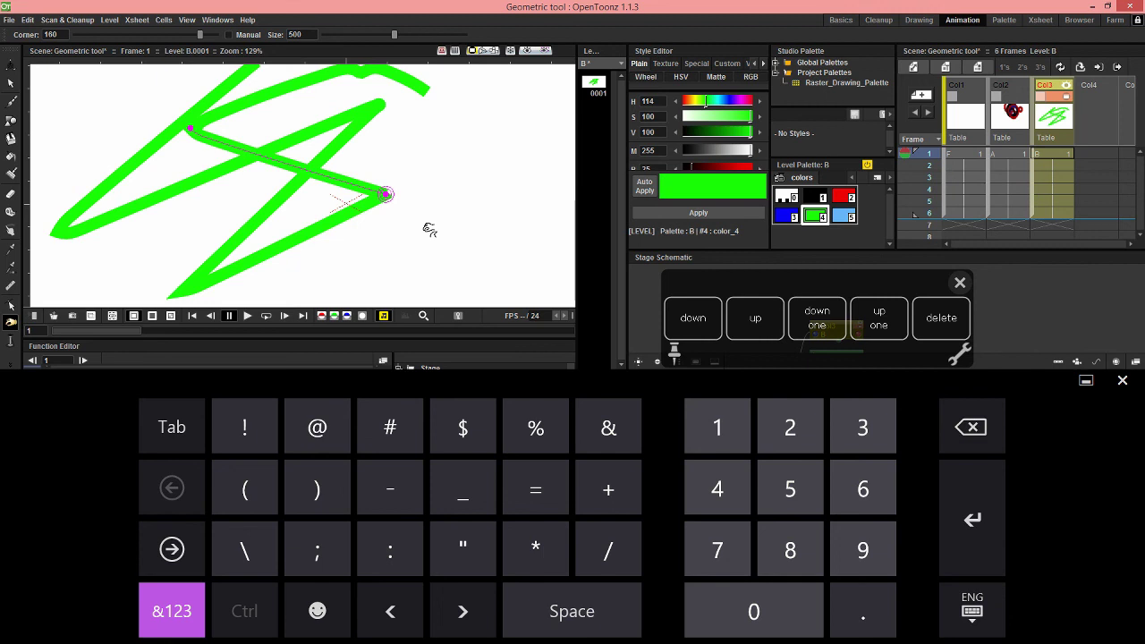
# Close the on-screen keyboard and apply the flat butt cap style to the zigzag stroke
pyautogui.click(1118, 385)
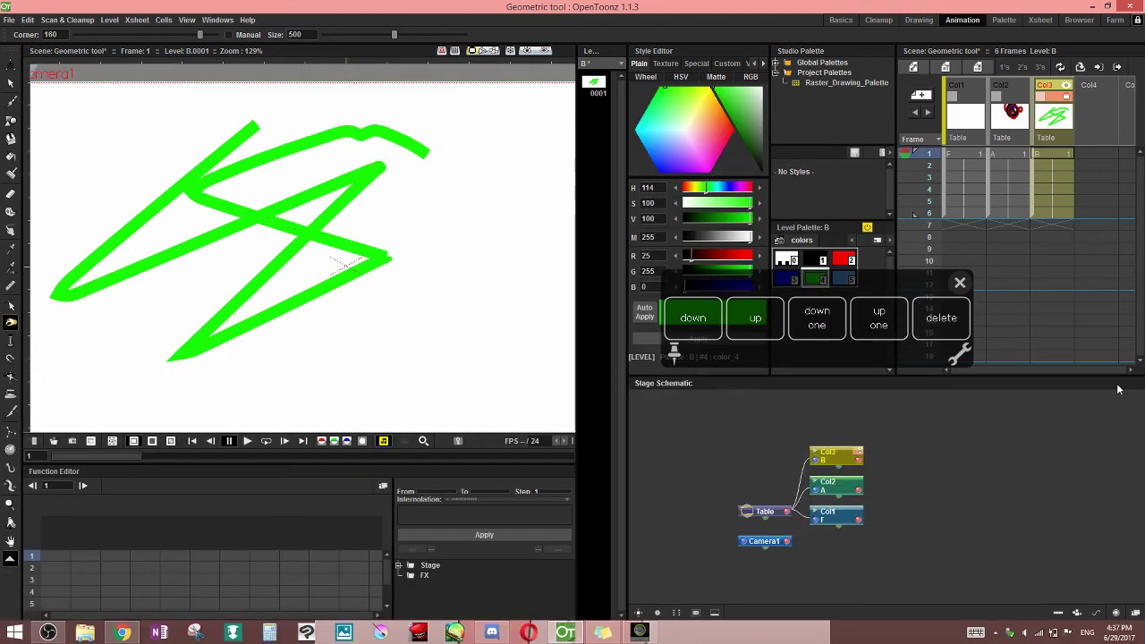
pyautogui.click(10, 83)
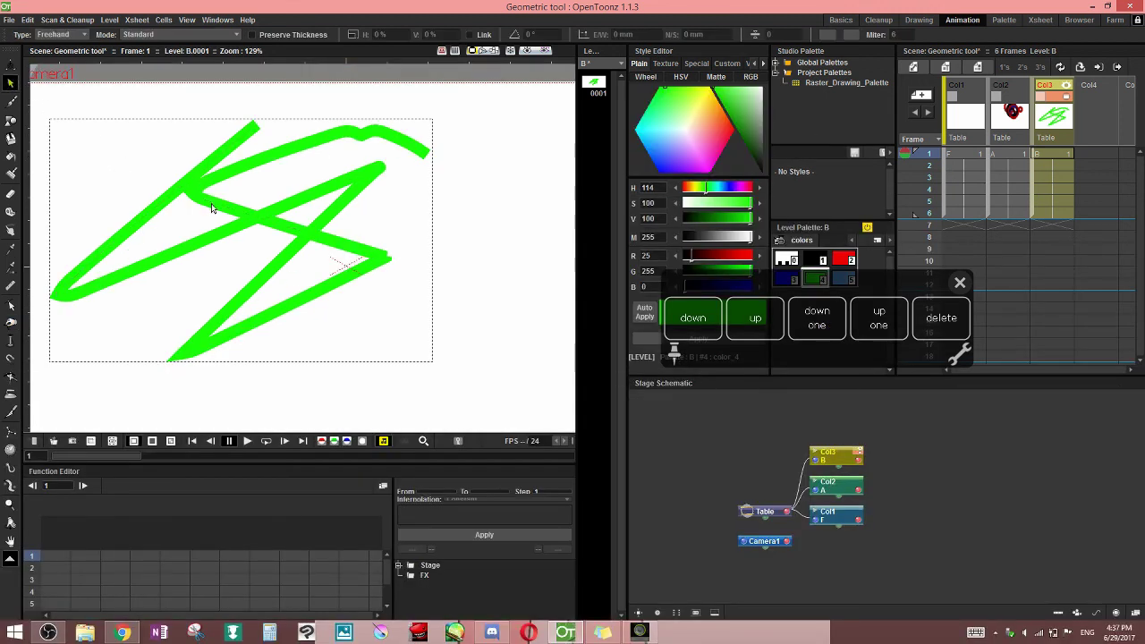
pyautogui.click(213, 205)
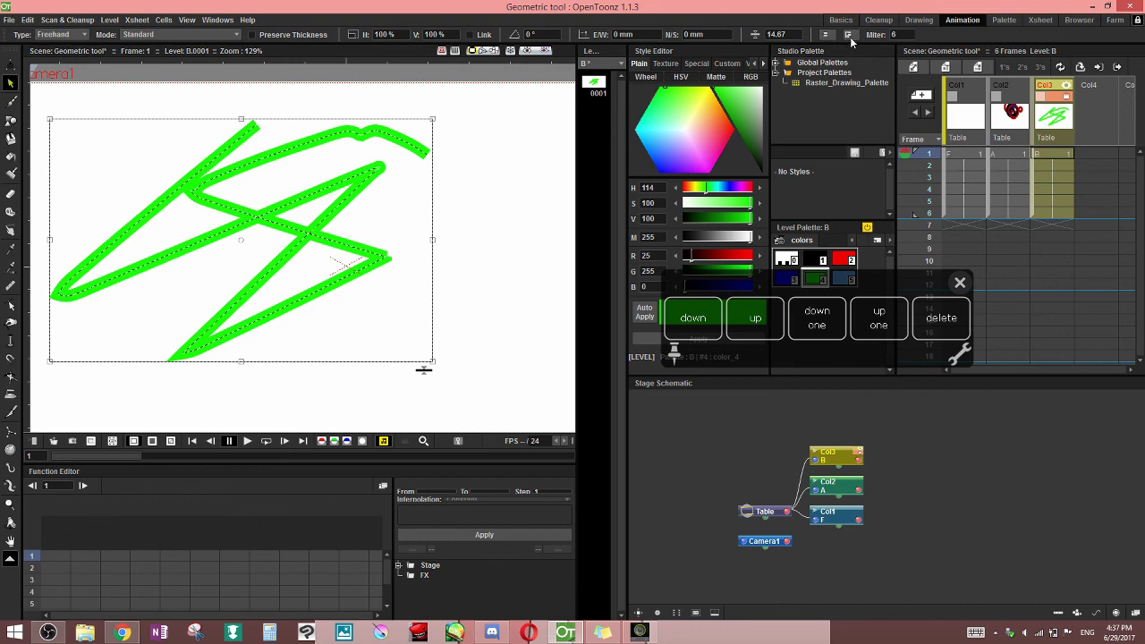
pyautogui.click(827, 35)
pyautogui.click(828, 51)
pyautogui.scroll(5, 443, 174)
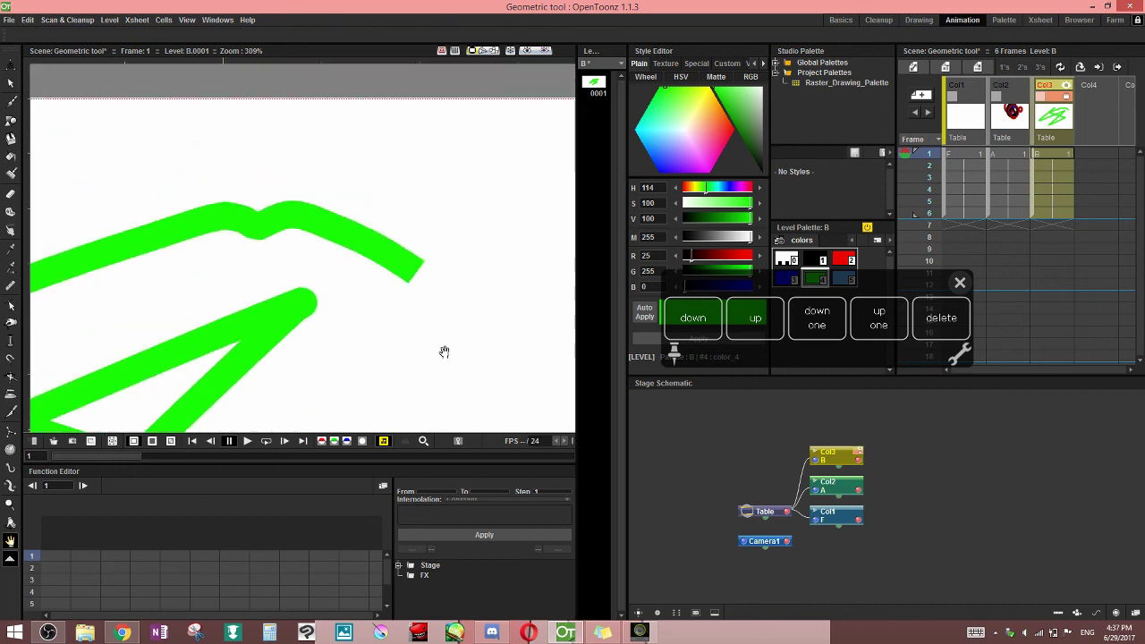
pyautogui.click(380, 271)
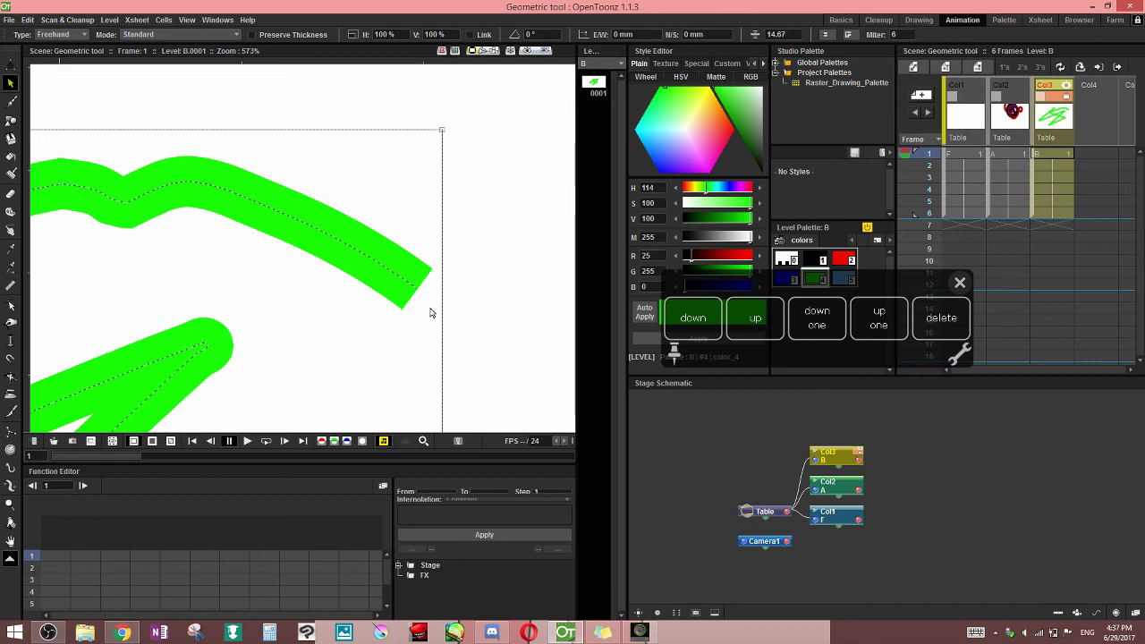
pyautogui.scroll(1, 407, 308)
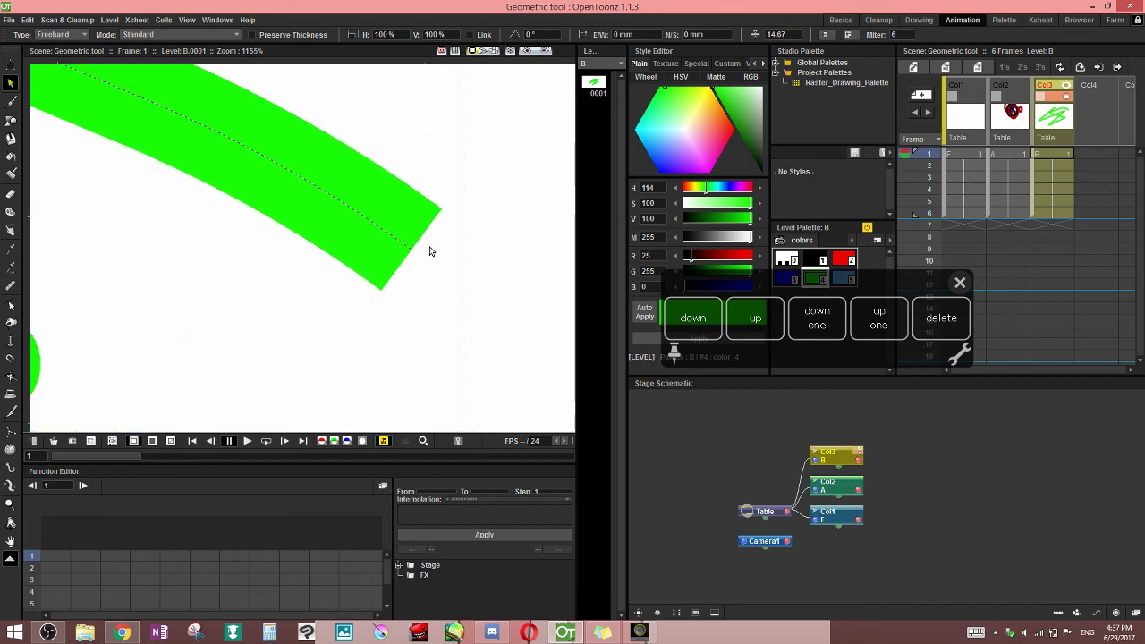
# Switch the zigzag's cap style to round, and finally to the projecting square cap
pyautogui.click(826, 35)
pyautogui.click(826, 55)
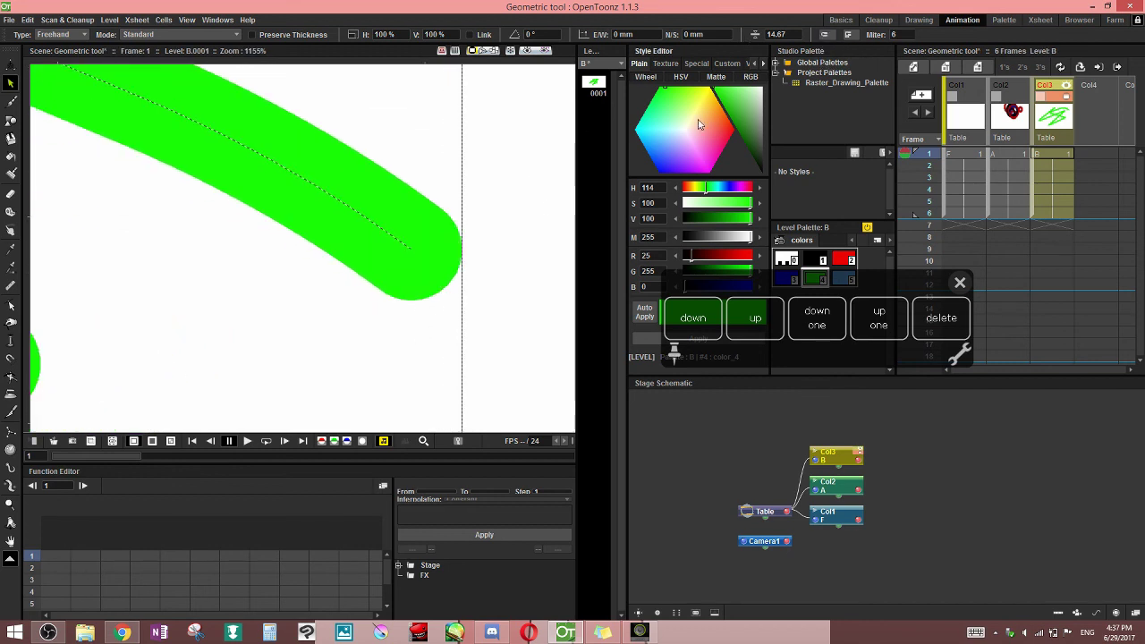
pyautogui.click(824, 34)
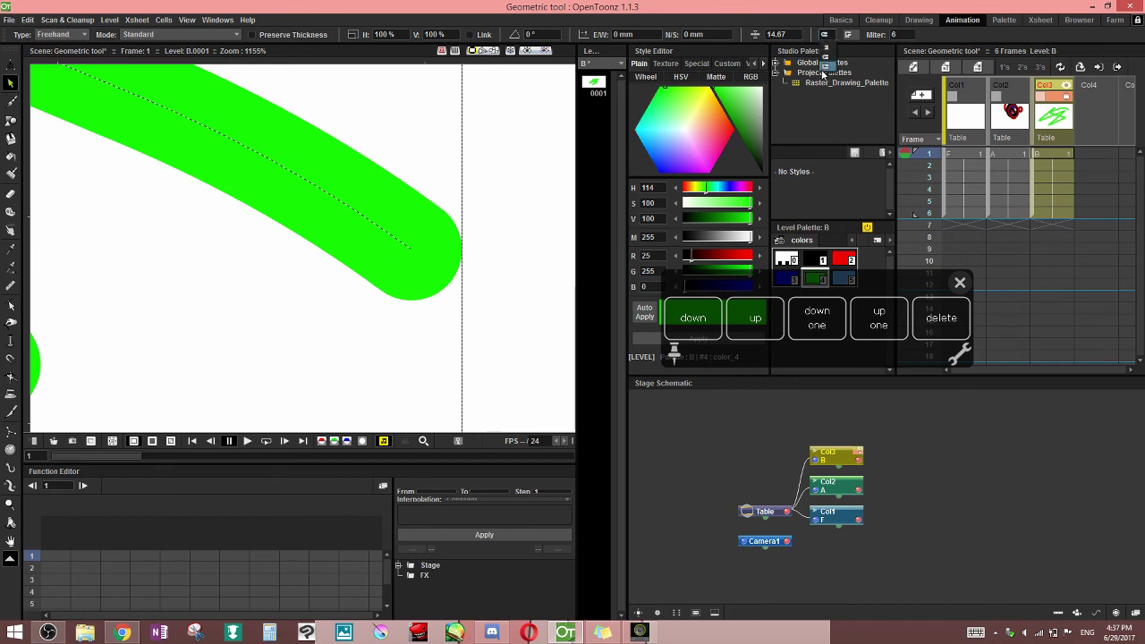
pyautogui.click(826, 72)
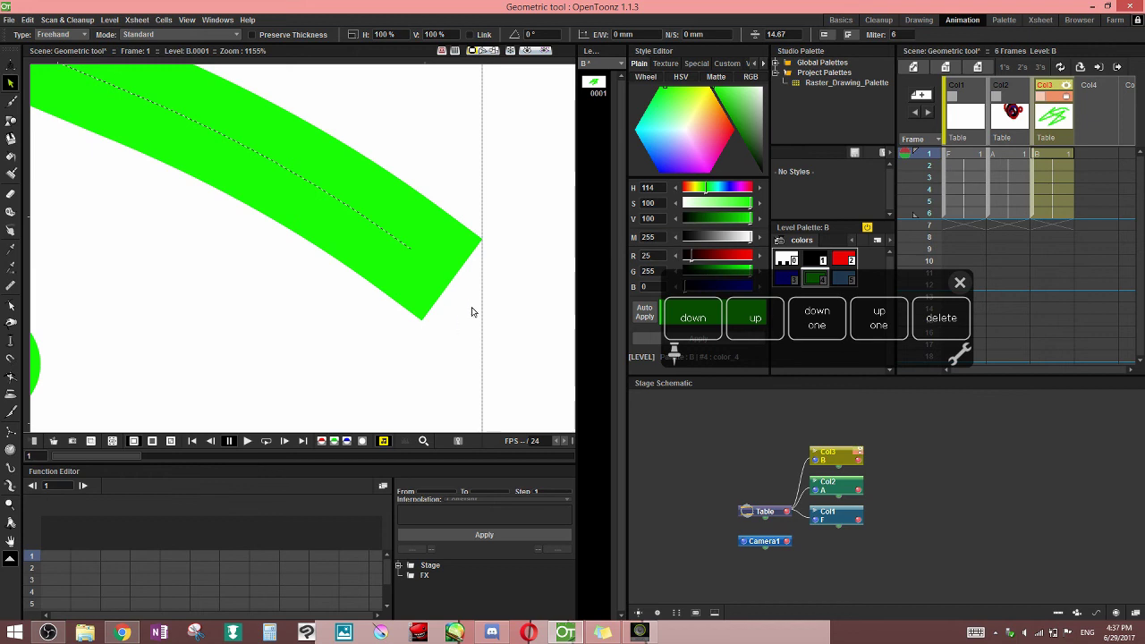
pyautogui.press('space')
pyautogui.scroll(-6, 409, 243)
pyautogui.moveTo(351, 359); pyautogui.dragTo(467, 190)
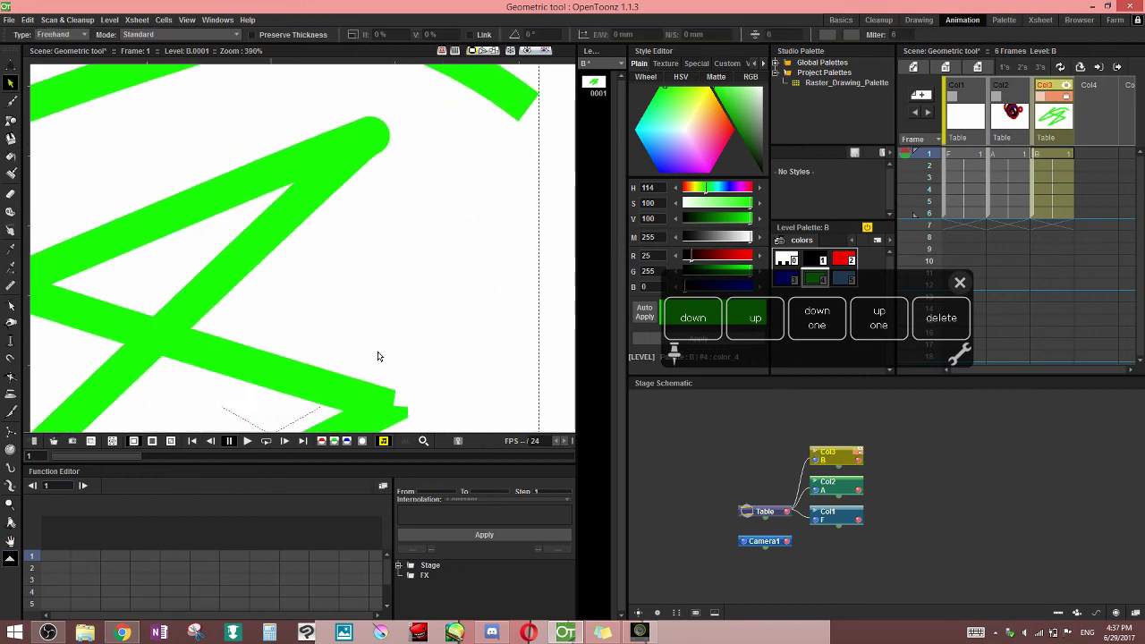
pyautogui.scroll(-9, 426, 228)
pyautogui.press('space')
pyautogui.moveTo(417, 325); pyautogui.dragTo(463, 300)
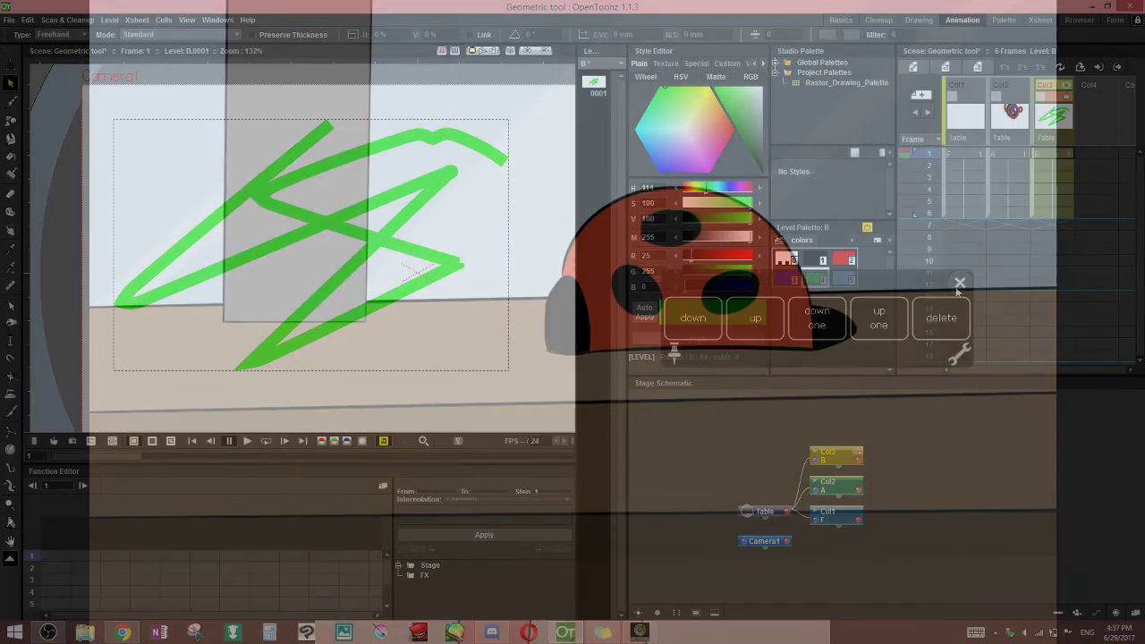